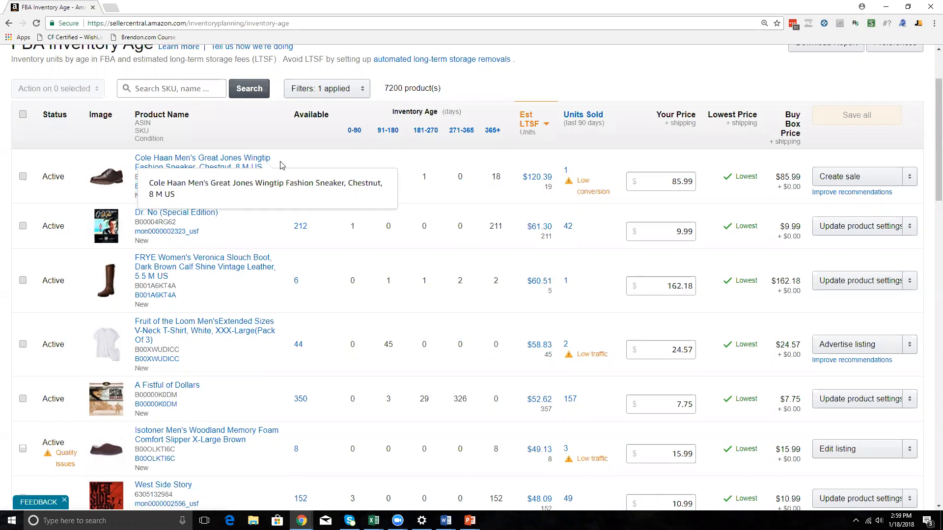
Search Google in a new browser tab for "long term storage amazon".
click(268, 162)
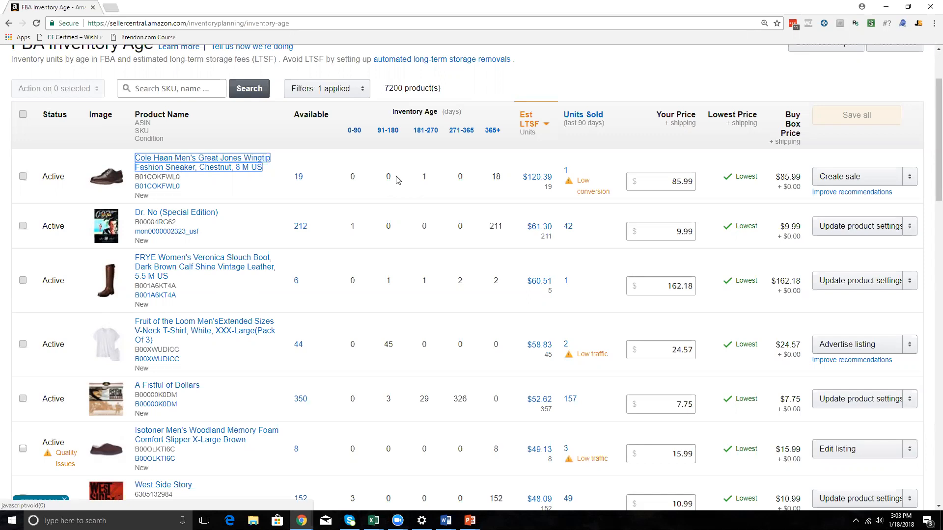
key(ctrl+t)
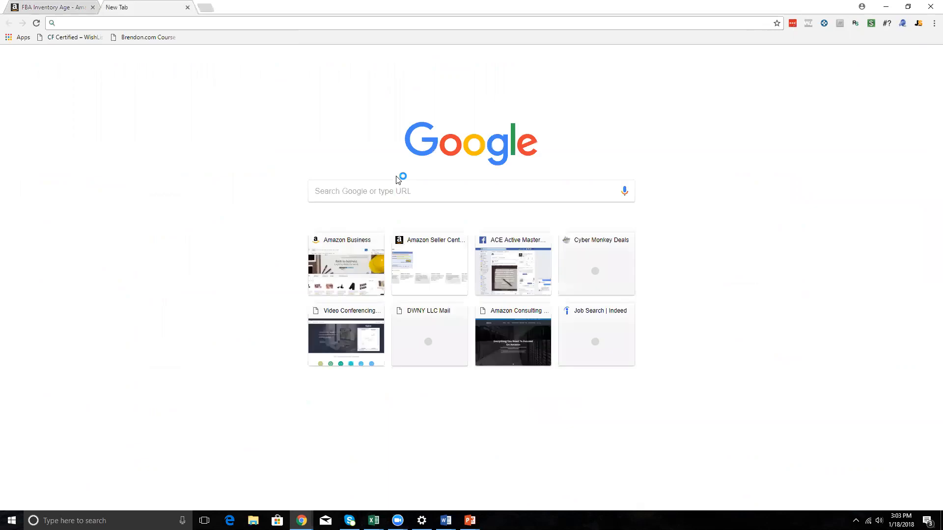
text(long term )
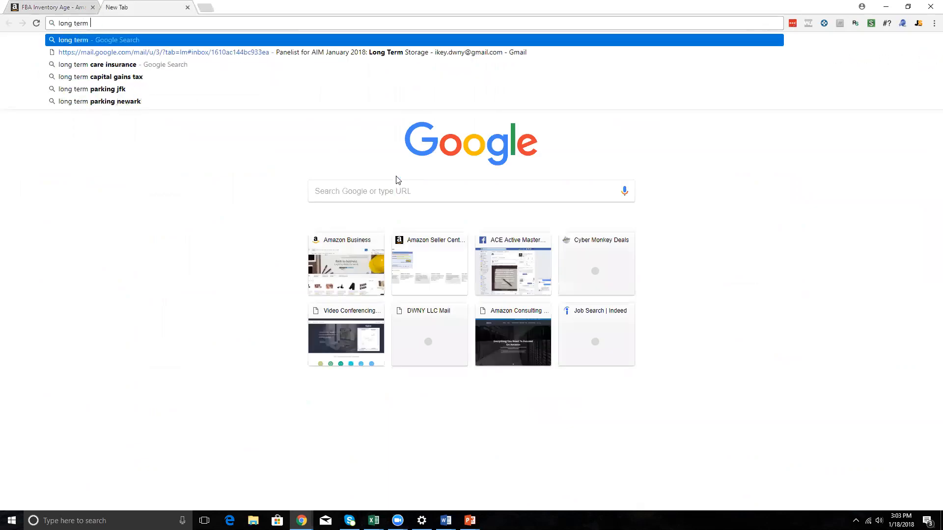
text(strorage a)
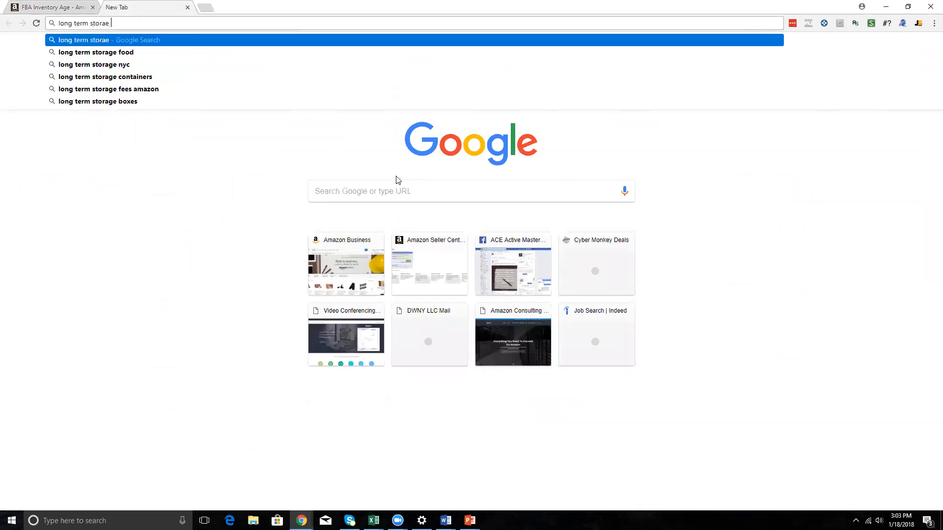
text(mazon)
key(Return)
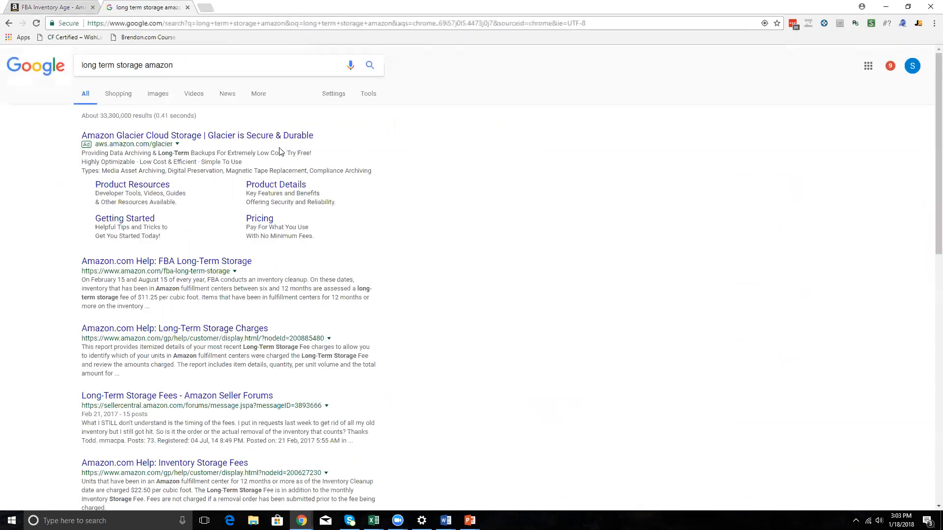
Open the "Amazon.com Help: FBA Long-Term Storage" article from the search results.
click(248, 135)
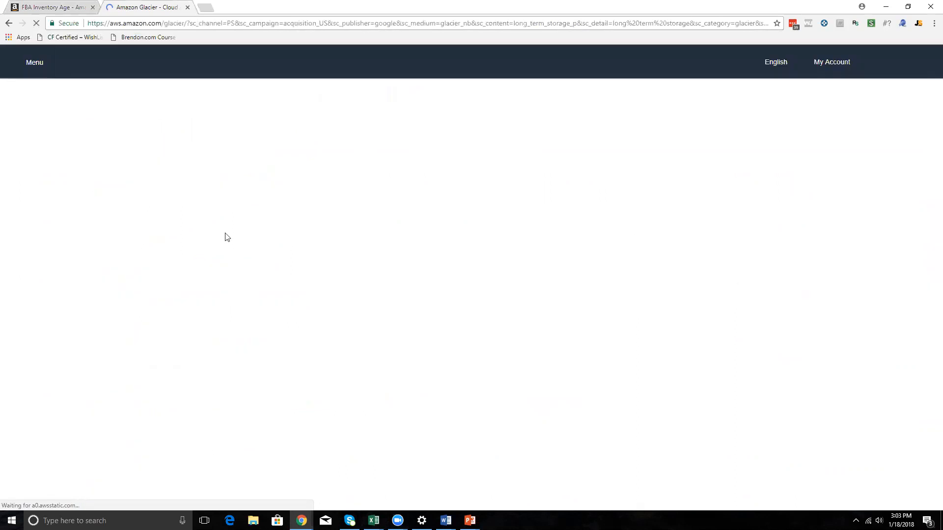
click(9, 24)
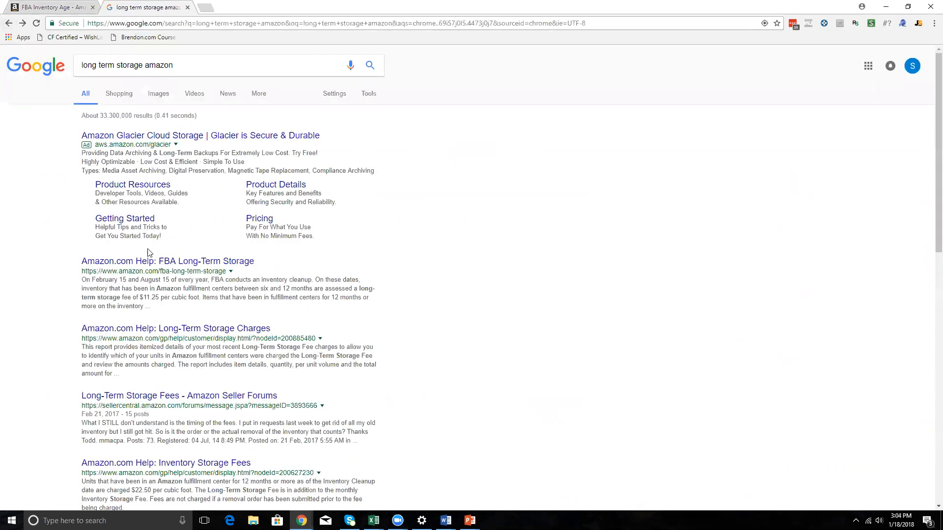
click(157, 263)
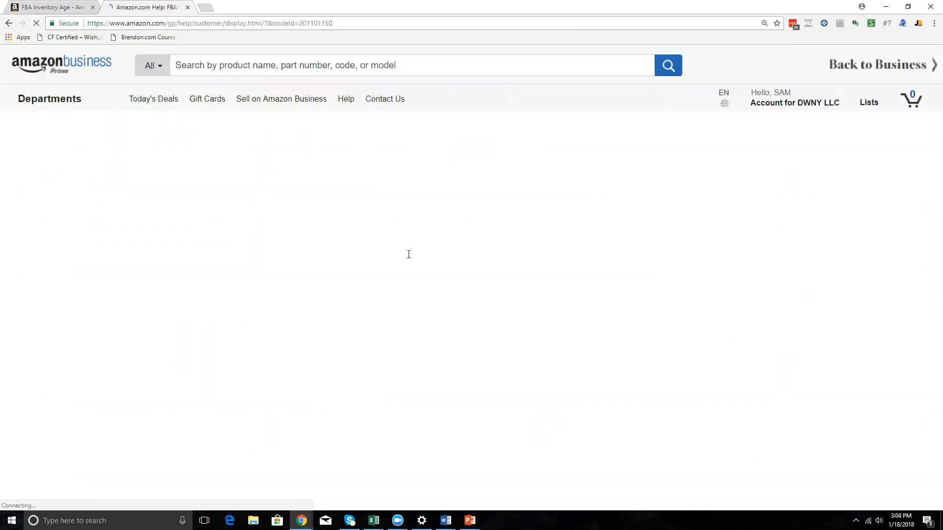
Examine the per-cubic-foot long-term storage fees for items stored six to 12 months and 12 months or more.
scroll(491, 261, down, 1)
drag(556, 259, 631, 258)
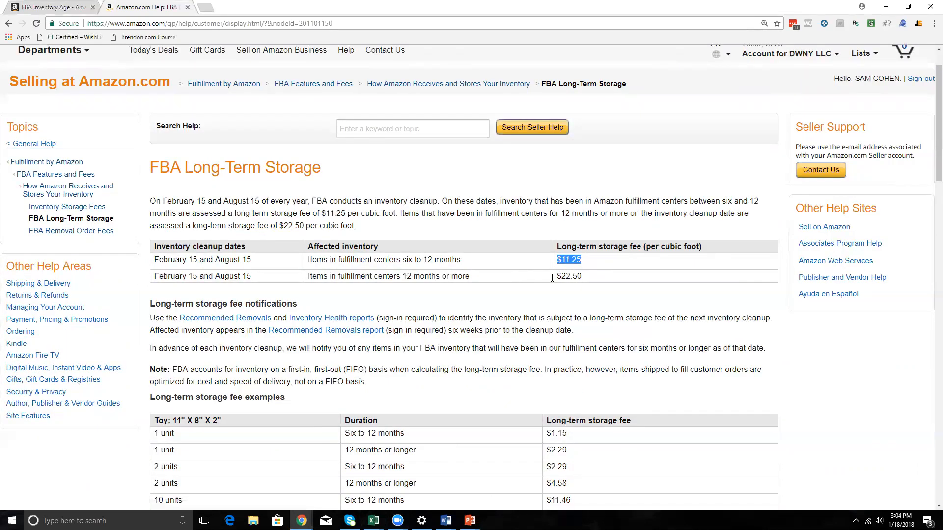
drag(437, 279, 587, 281)
click(587, 281)
Compare the long-term storage fee examples for one and two units of the toy across both storage durations.
scroll(586, 281, down, 1)
scroll(585, 280, down, 3)
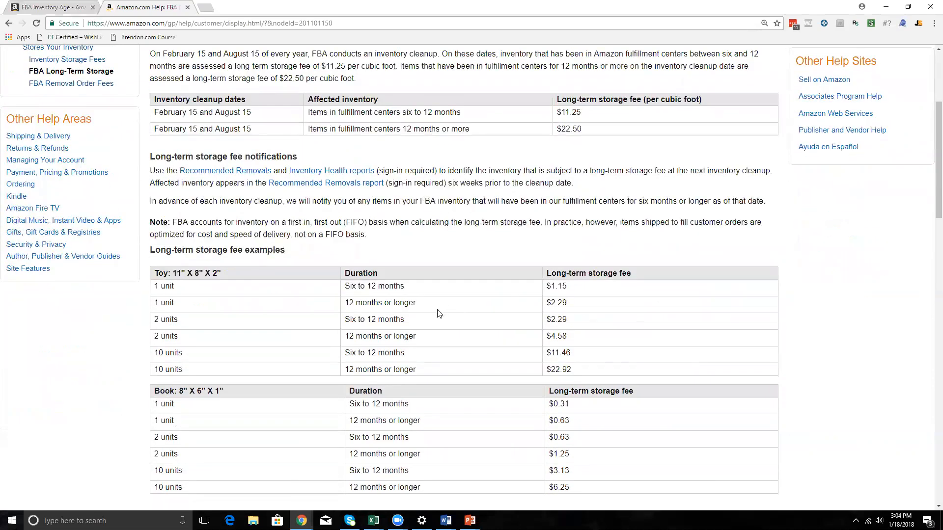
drag(169, 224, 240, 229)
click(240, 227)
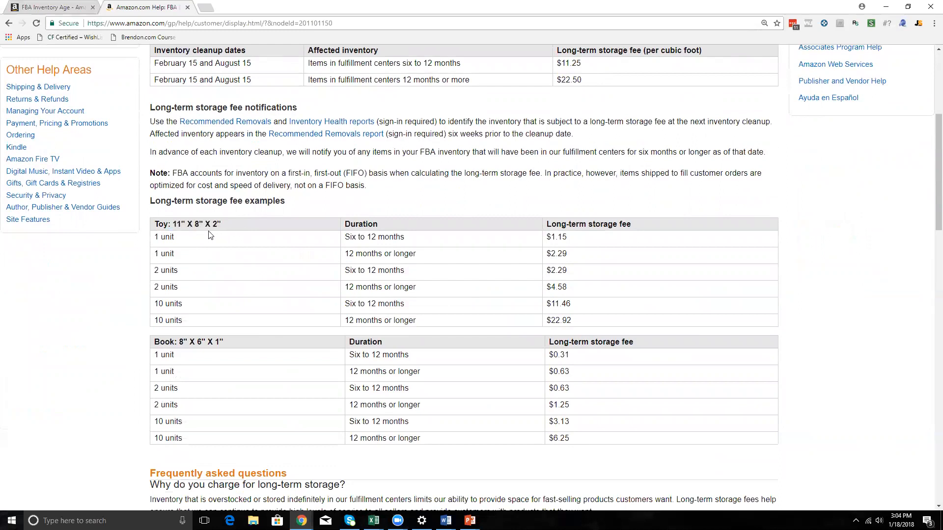
drag(154, 236, 415, 240)
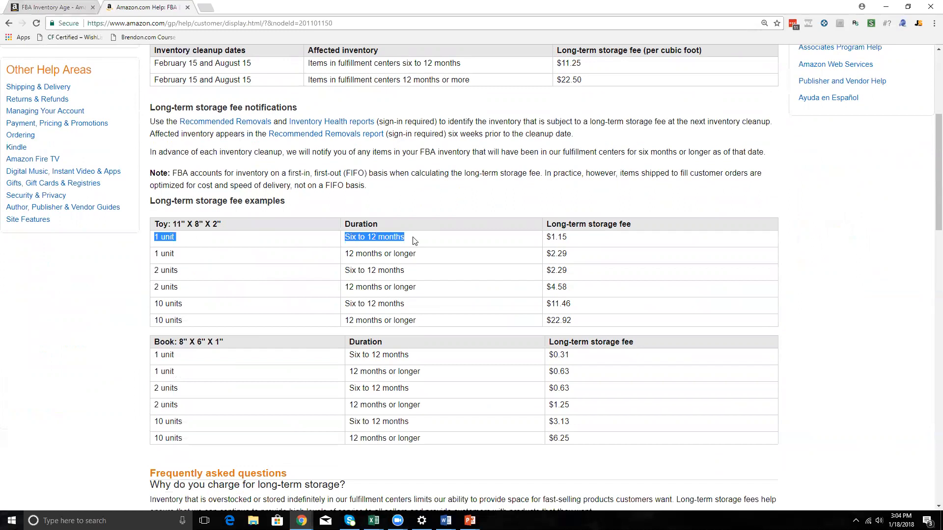
drag(575, 238, 548, 239)
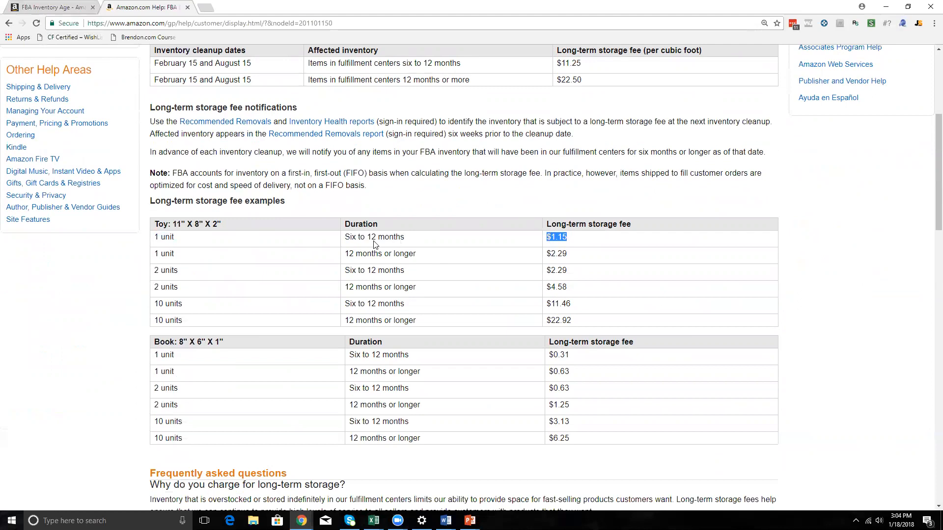
drag(346, 255, 570, 261)
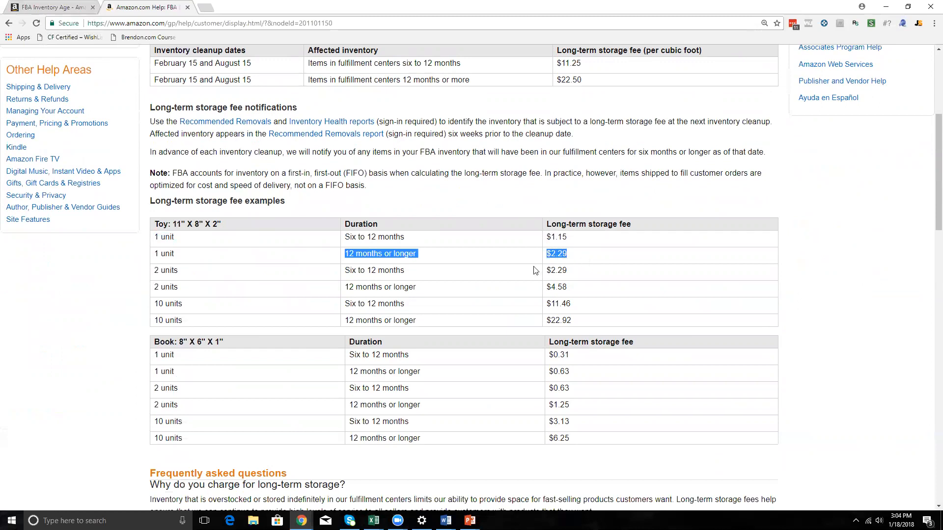
drag(172, 270, 577, 274)
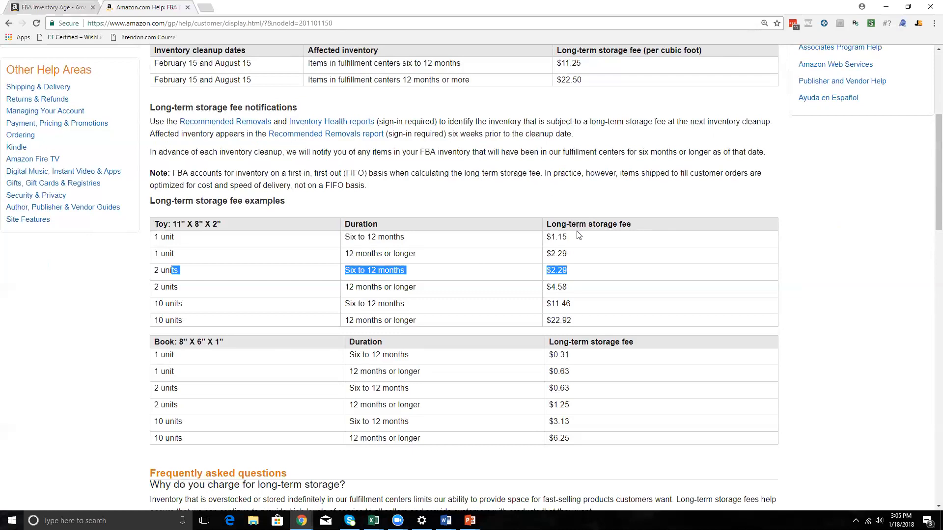
Review the toy example's dimensions and its one-unit fee for six to 12 months of storage.
drag(578, 237, 545, 238)
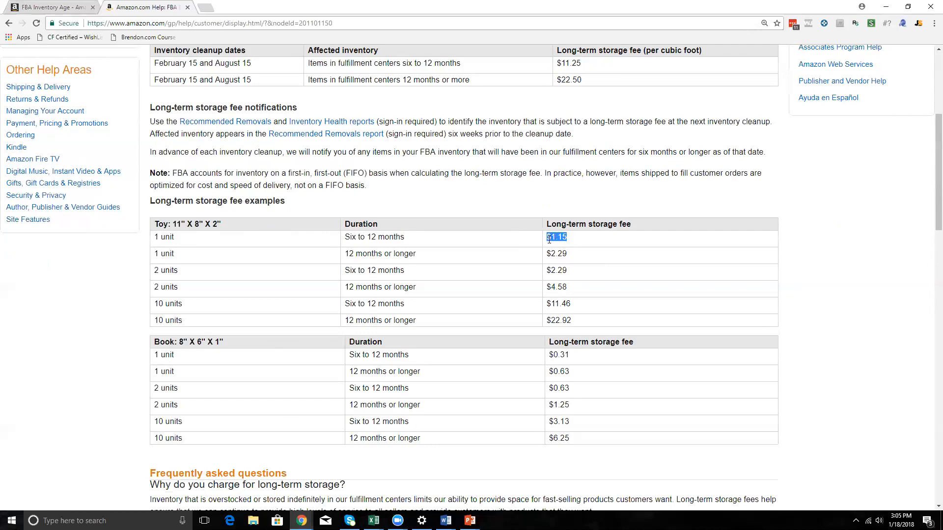
drag(153, 237, 572, 238)
click(574, 239)
drag(568, 240, 554, 238)
click(554, 239)
drag(156, 225, 374, 224)
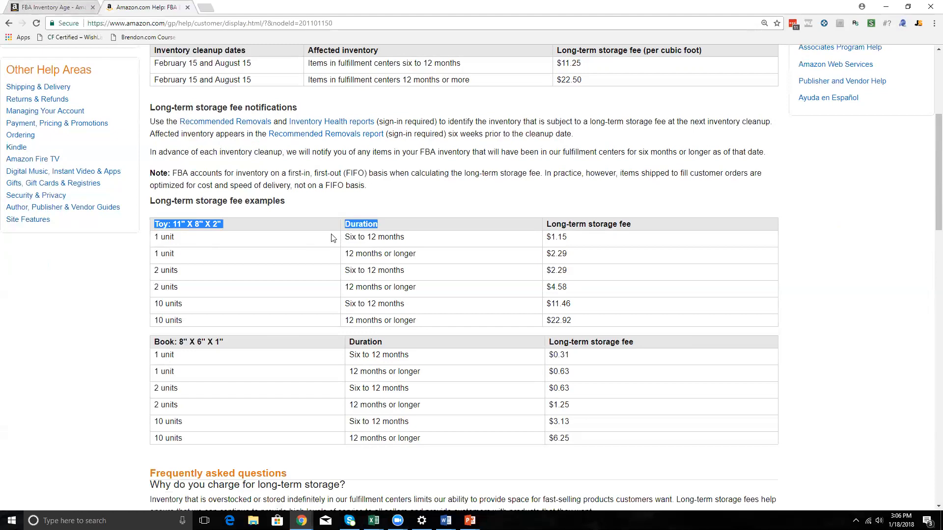
click(348, 239)
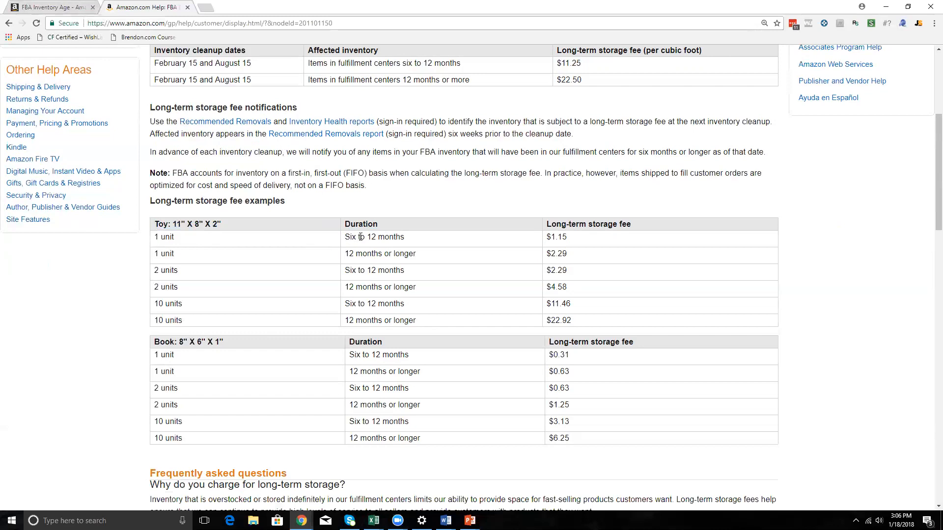
drag(572, 240, 554, 237)
Return to the FBA Inventory Age page and examine its Est LTSF and Inventory Age columns.
click(63, 11)
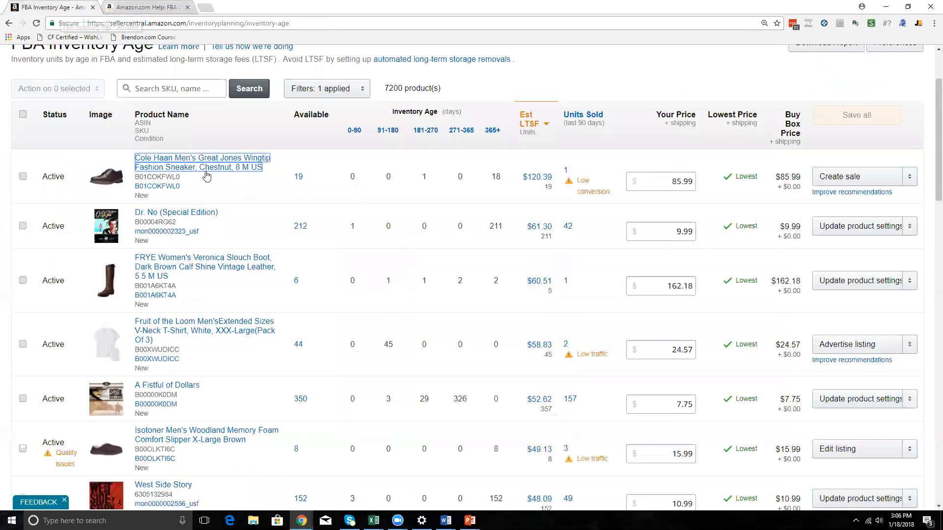
scroll(204, 182, up, 3)
mouse_move(116, 89)
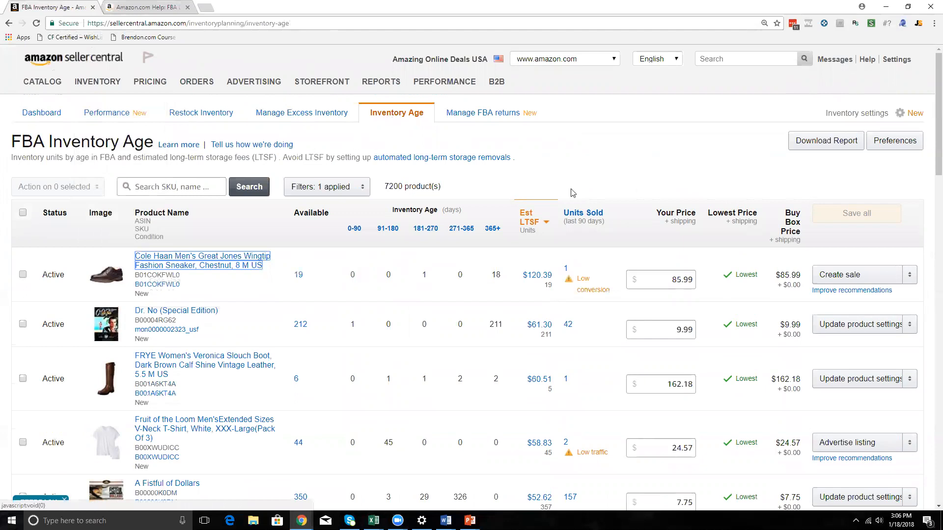
click(533, 224)
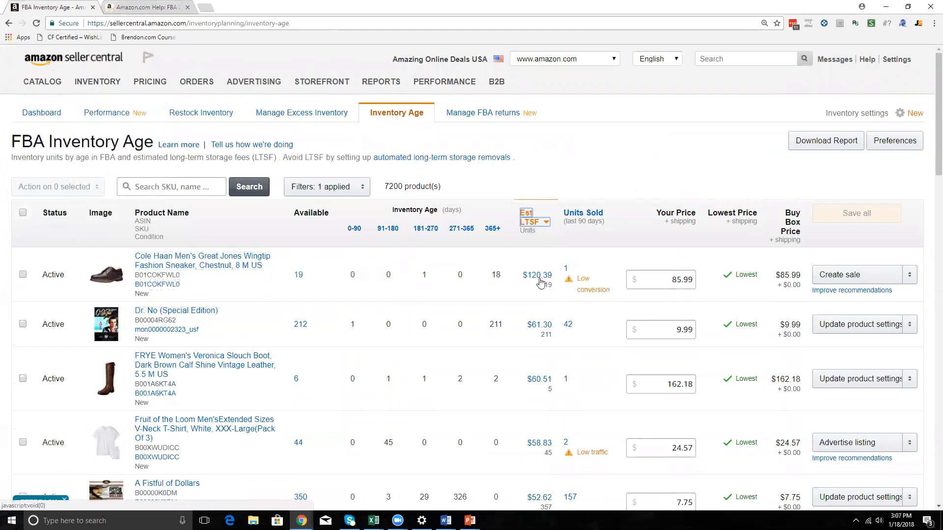
mouse_move(294, 276)
drag(393, 210, 449, 211)
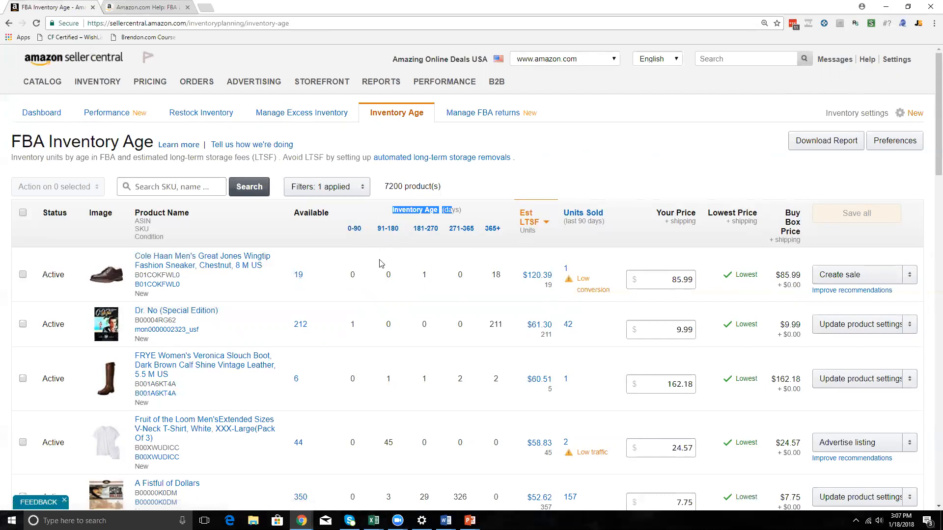
Check the Cole Haan sneaker's units sold by period alongside its estimated long-term storage fee.
click(566, 268)
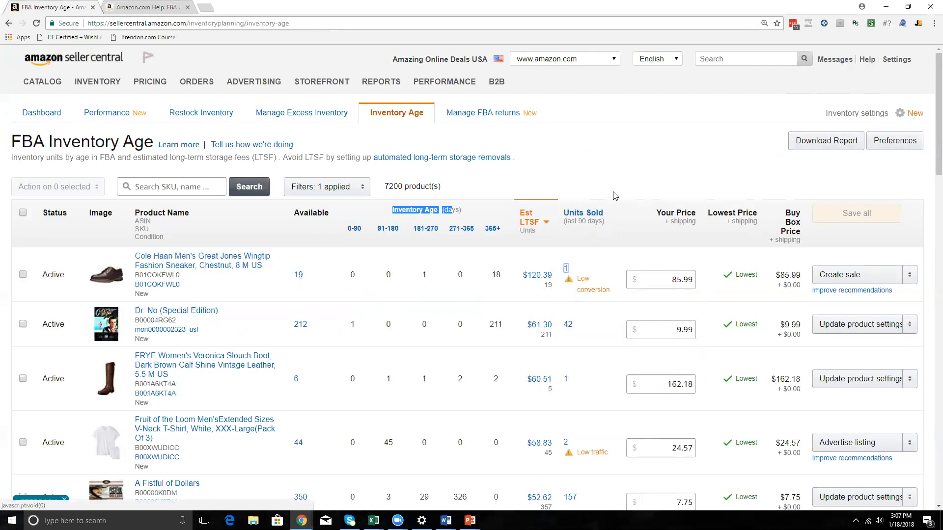
click(581, 255)
click(565, 268)
click(203, 314)
click(537, 275)
mouse_move(571, 271)
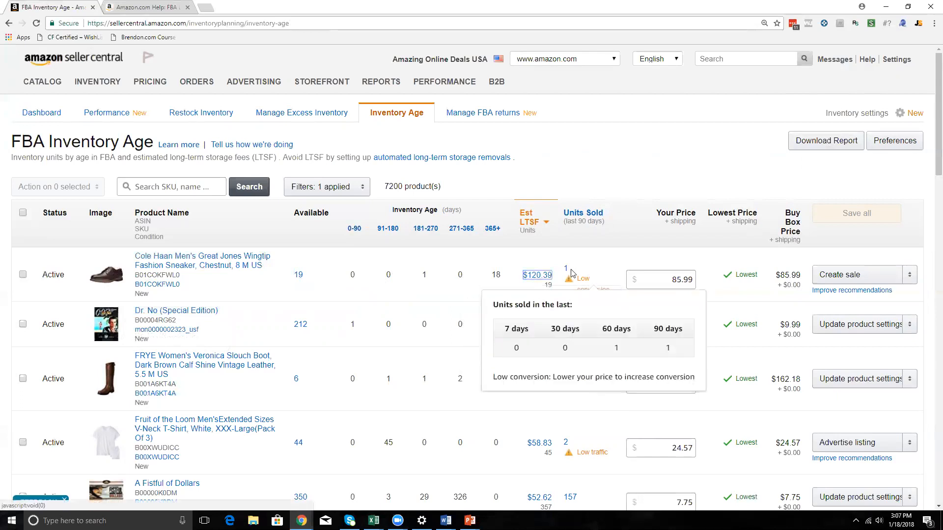
click(606, 252)
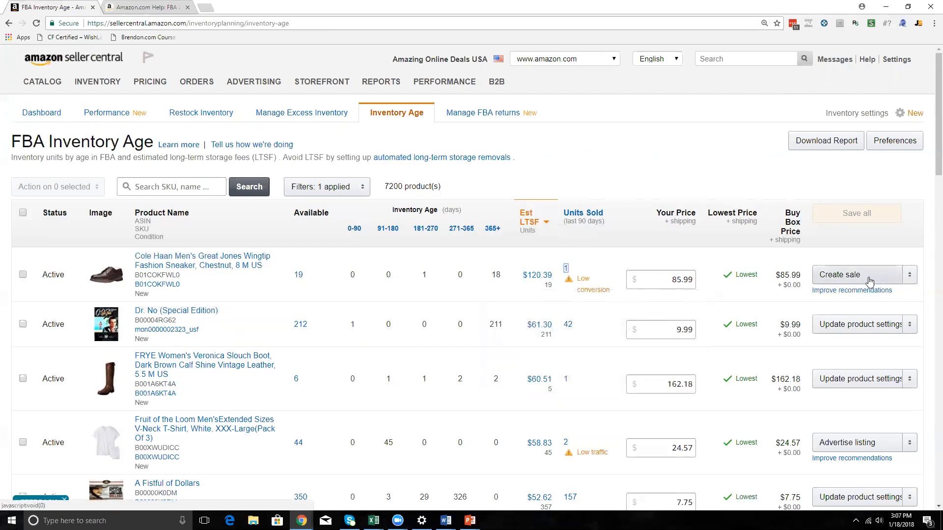
Look through the recommended actions for the products in the inventory age list.
scroll(869, 328, down, 1)
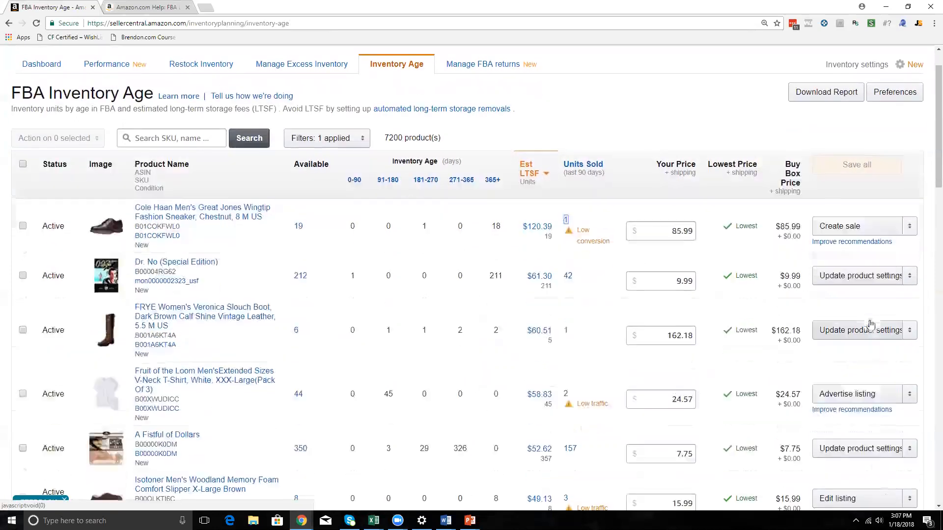
scroll(871, 334, down, 1)
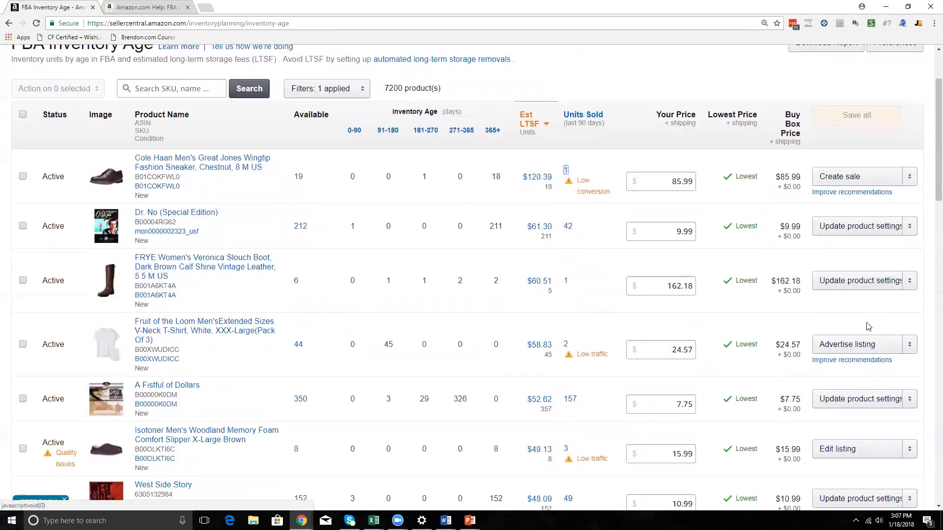
scroll(869, 344, down, 3)
scroll(863, 353, down, 7)
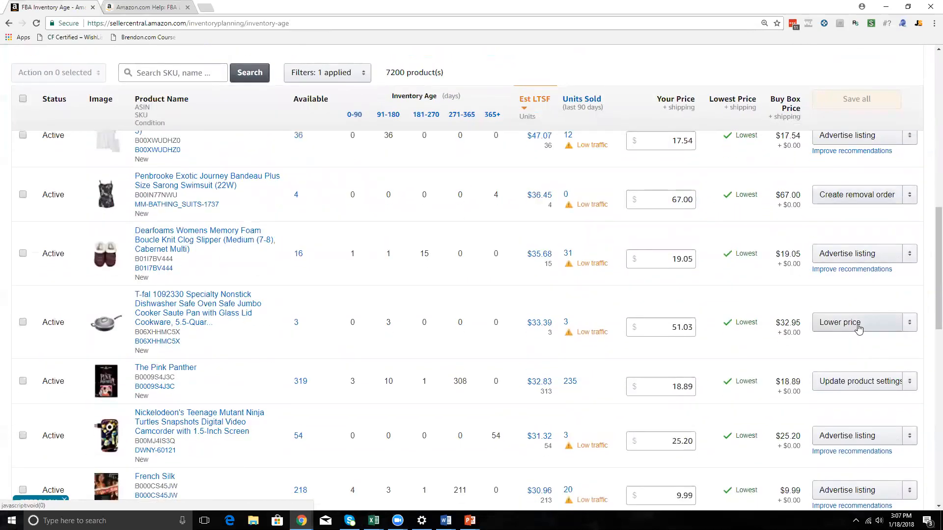
scroll(766, 346, up, 5)
scroll(768, 338, up, 7)
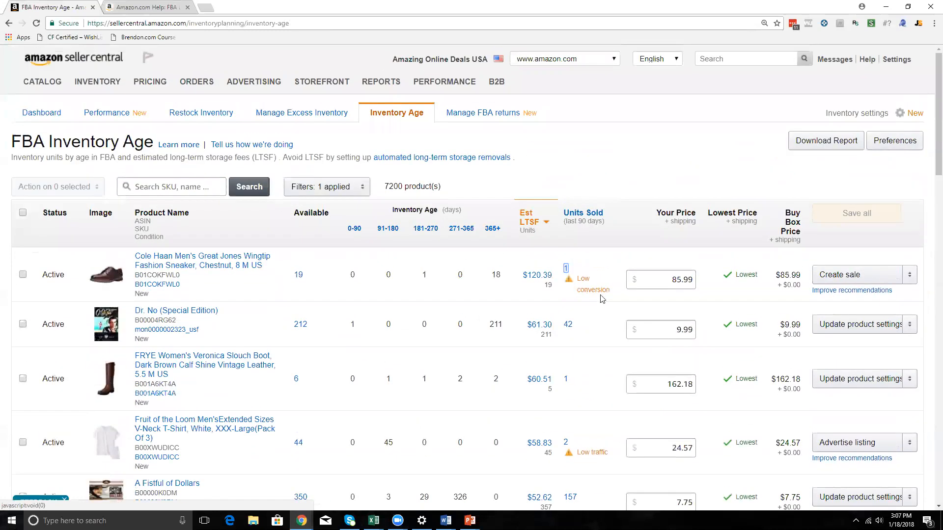
Read the low conversion advice for the Cole Haan sneaker and the low traffic advice for the Fruit of the Loom T-shirt.
mouse_move(586, 278)
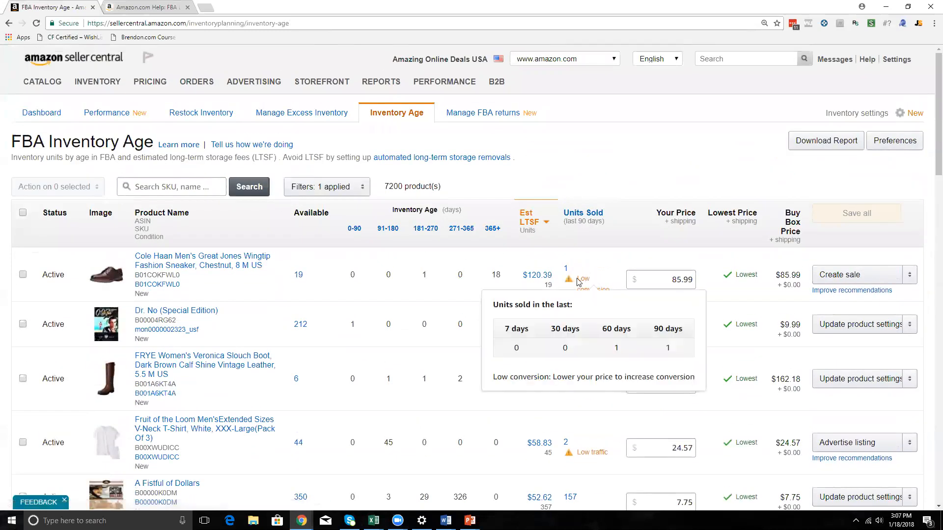
scroll(580, 304, down, 2)
mouse_move(589, 355)
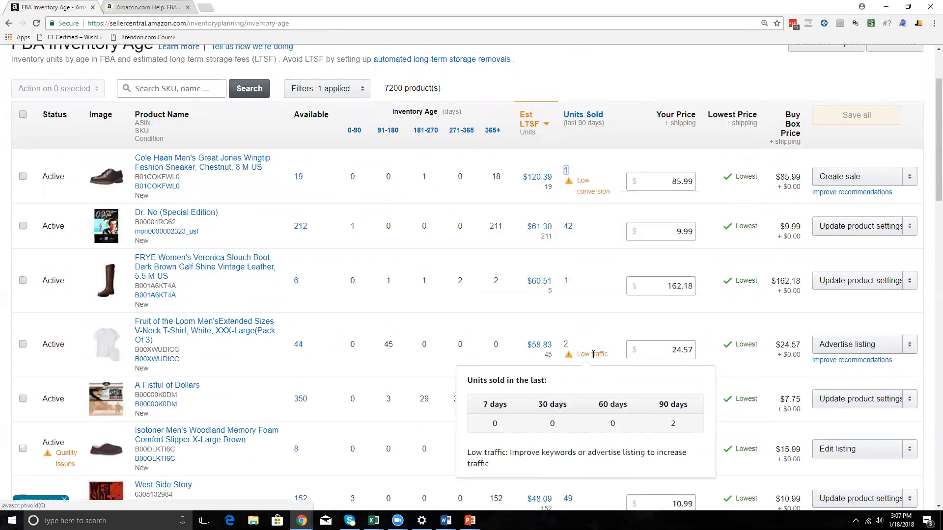
Inspect the Cole Haan sneaker's long-term storage fee breakdown, available quantity and units aged 181-270 days.
mouse_move(598, 198)
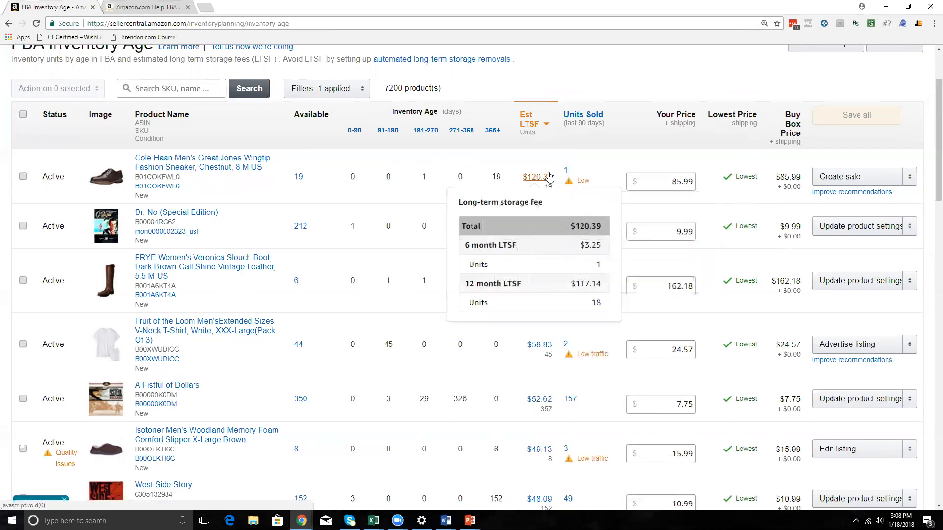
click(545, 173)
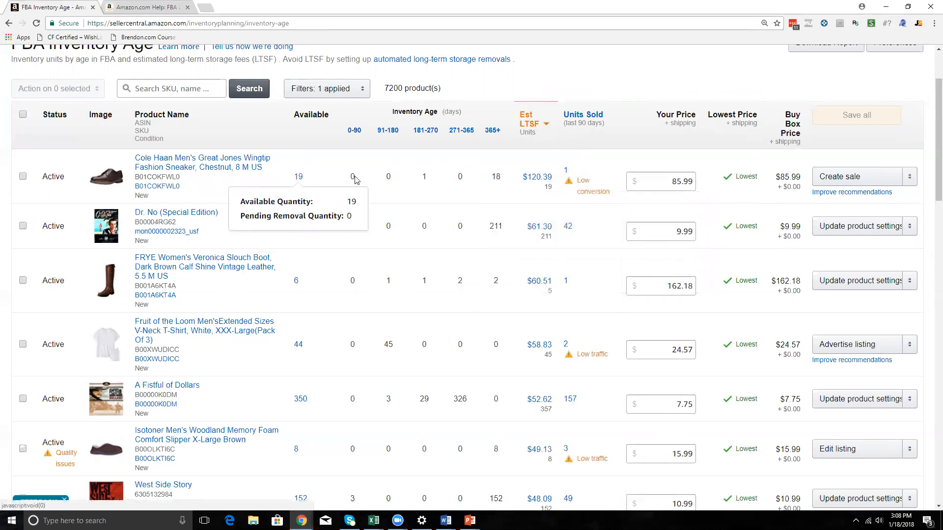
double_click(425, 175)
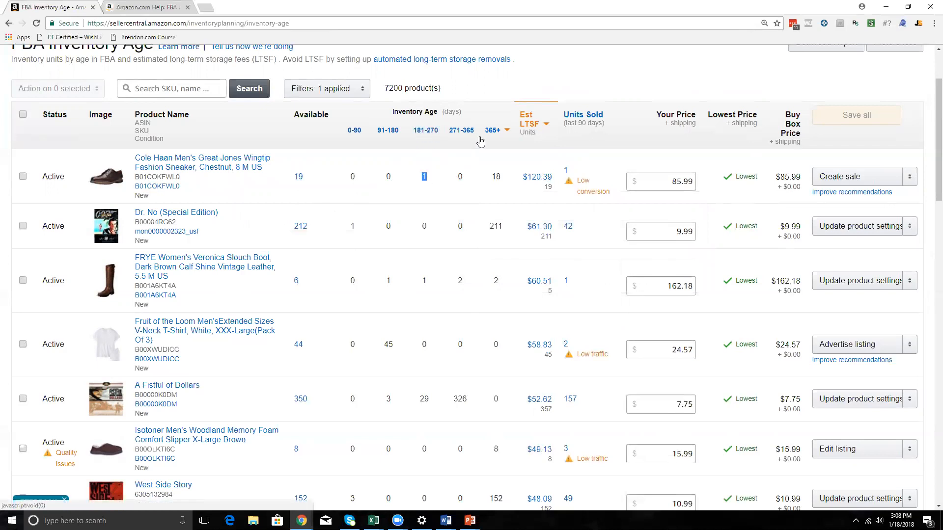
Compare the Cole Haan sneaker's units aged over 365 days with its units sold by period and its current price.
double_click(495, 176)
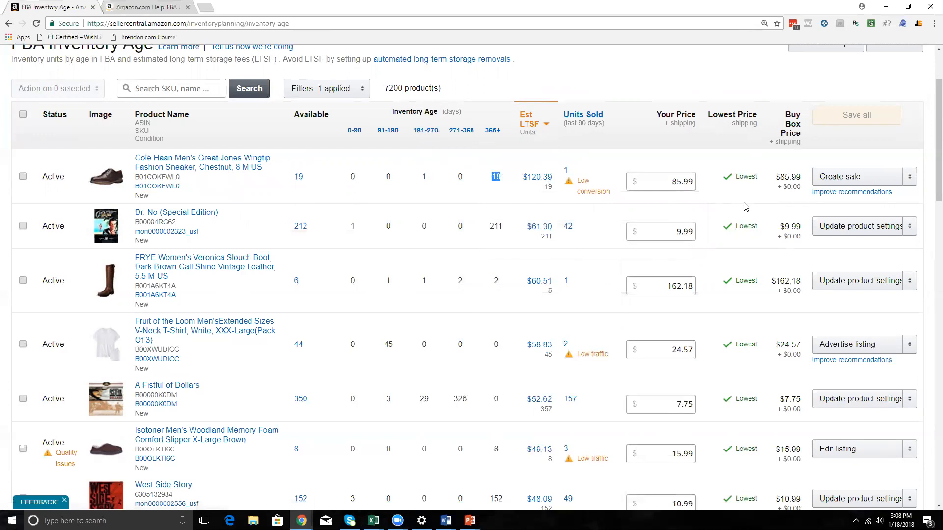
mouse_move(569, 176)
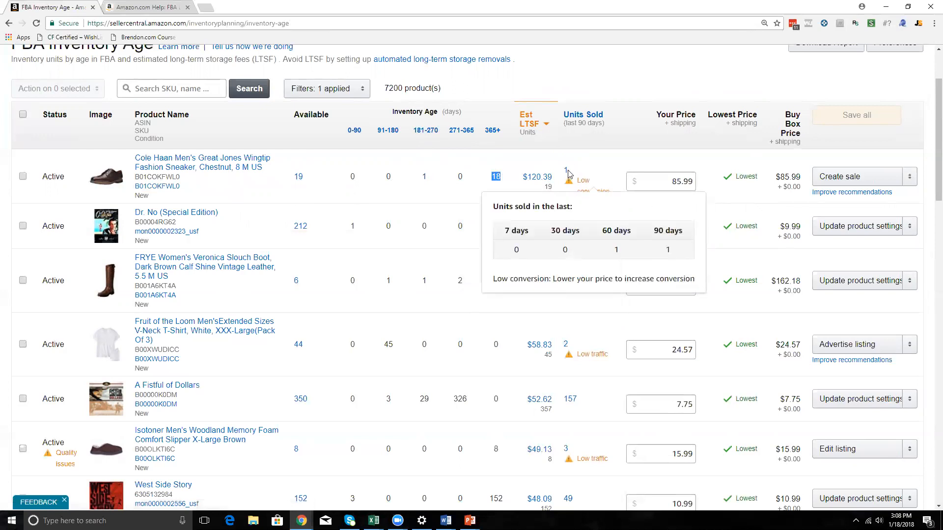
drag(673, 181, 701, 190)
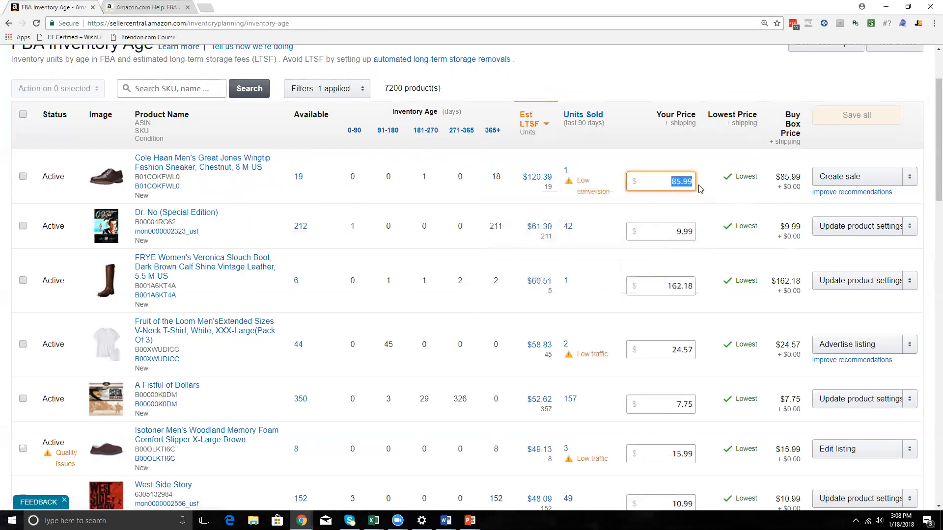
click(589, 177)
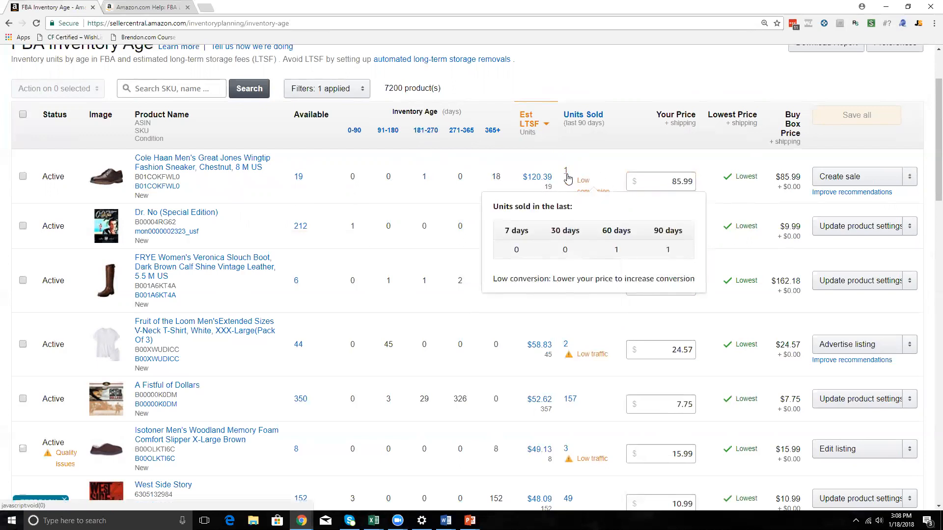
Examine the 12-month charge in the Cole Haan sneaker's long-term storage fee breakdown alongside its recent unit sales.
mouse_move(525, 178)
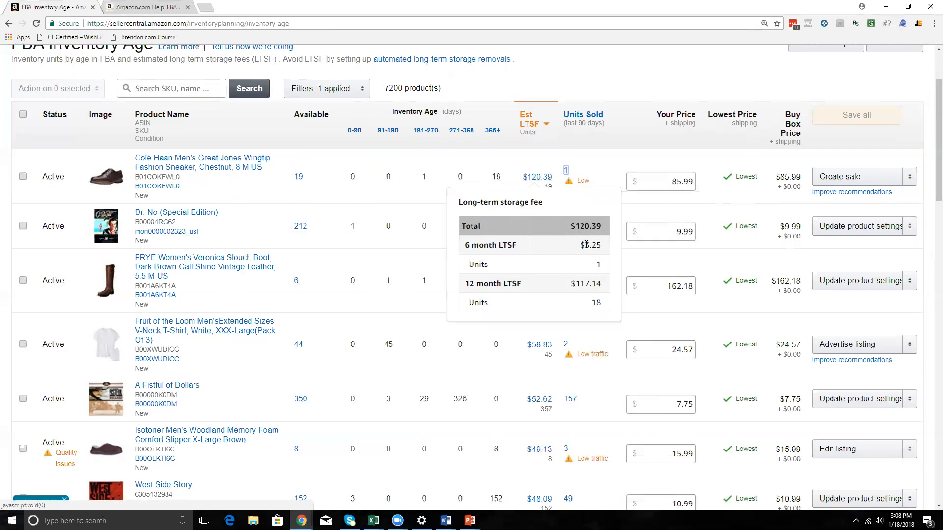
drag(575, 284, 603, 284)
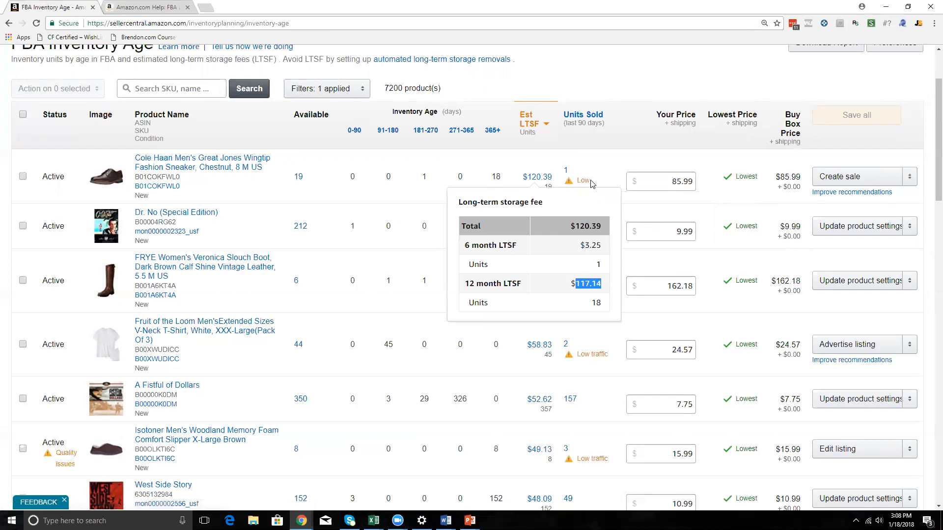
mouse_move(591, 183)
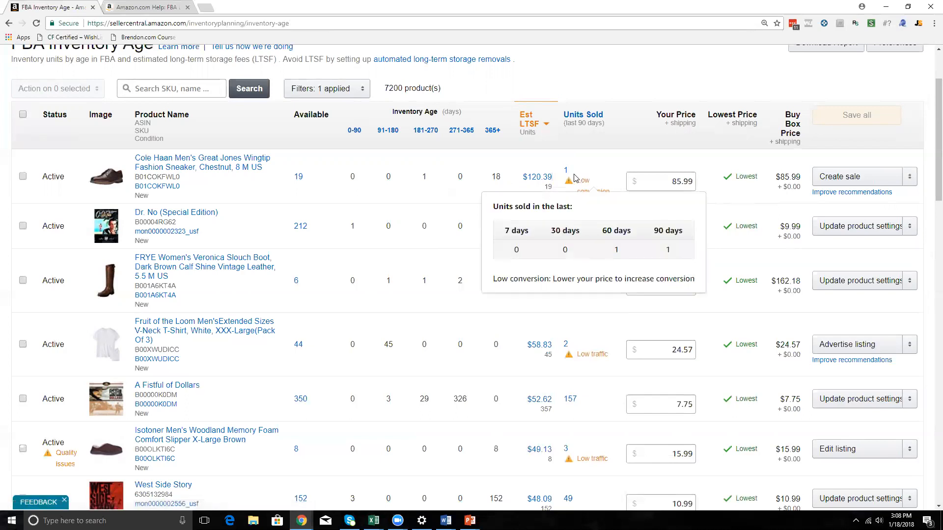
mouse_move(546, 192)
drag(573, 286, 597, 286)
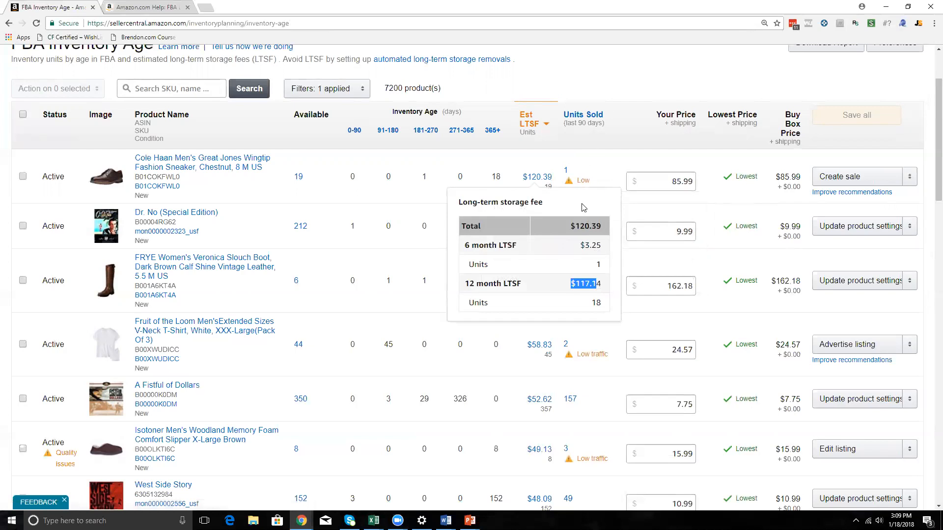
Compare the estimated long-term storage fees with the units sold in 90 days for the Cole Haan sneaker and Dr. No.
click(541, 112)
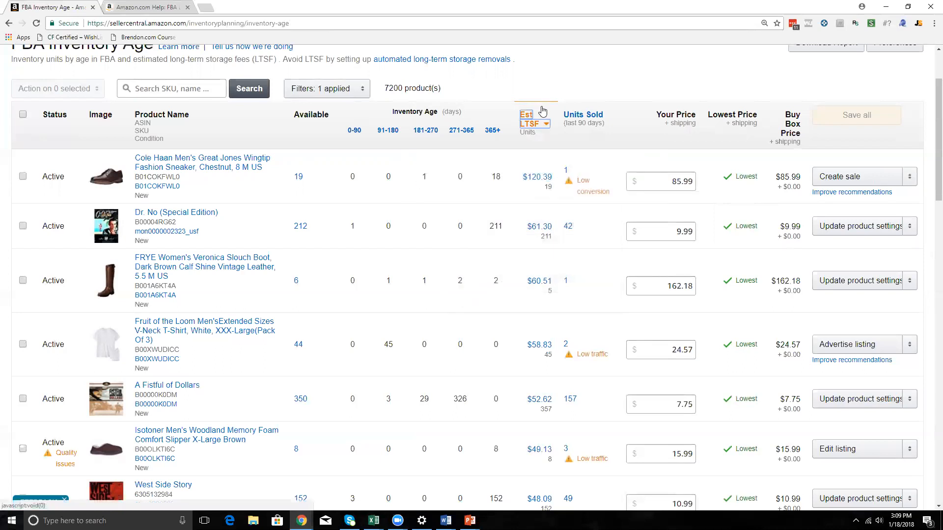
click(565, 170)
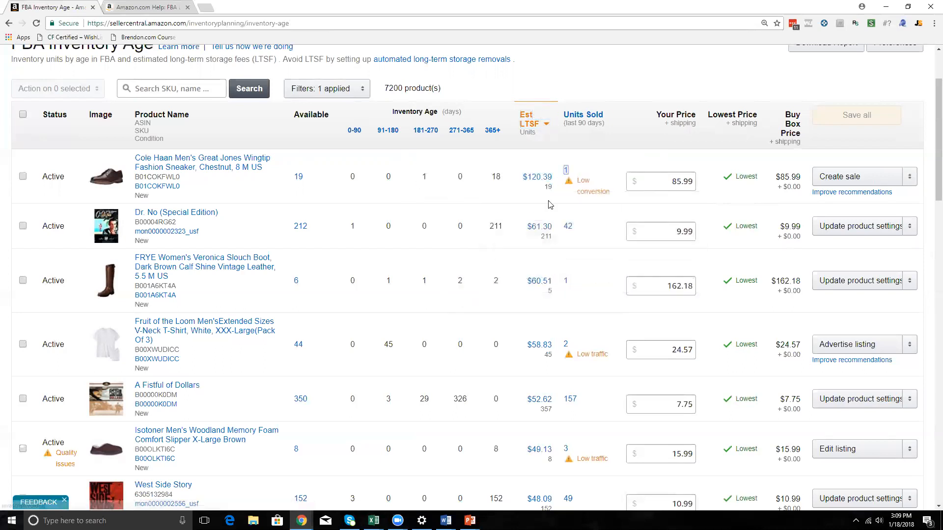
click(567, 226)
scroll(516, 231, down, 1)
scroll(515, 231, up, 3)
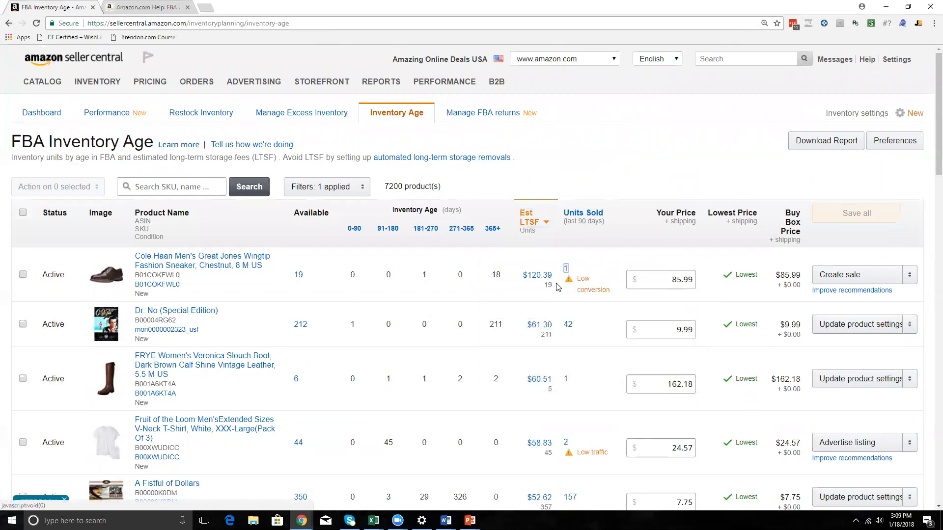
Weigh the Cole Haan sneaker's total long-term storage fee against its units sold over the listed periods.
mouse_move(537, 276)
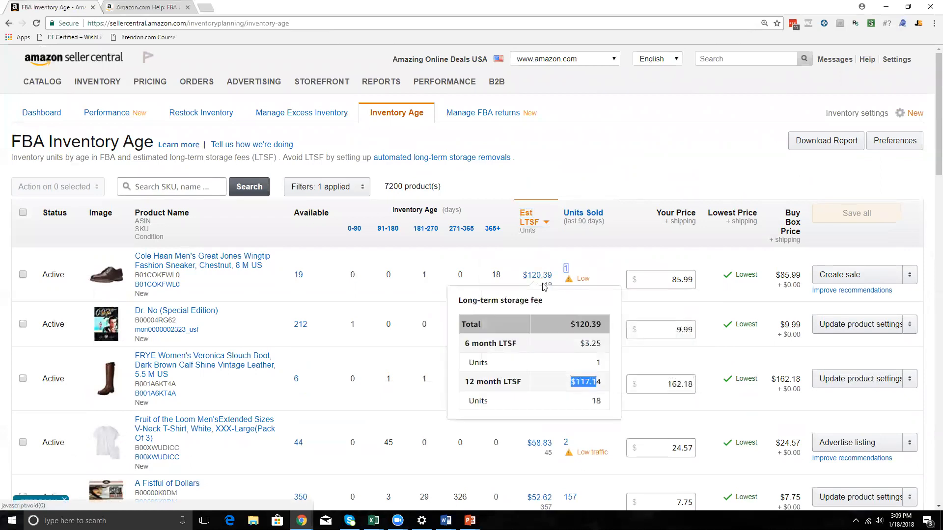
drag(577, 328, 600, 327)
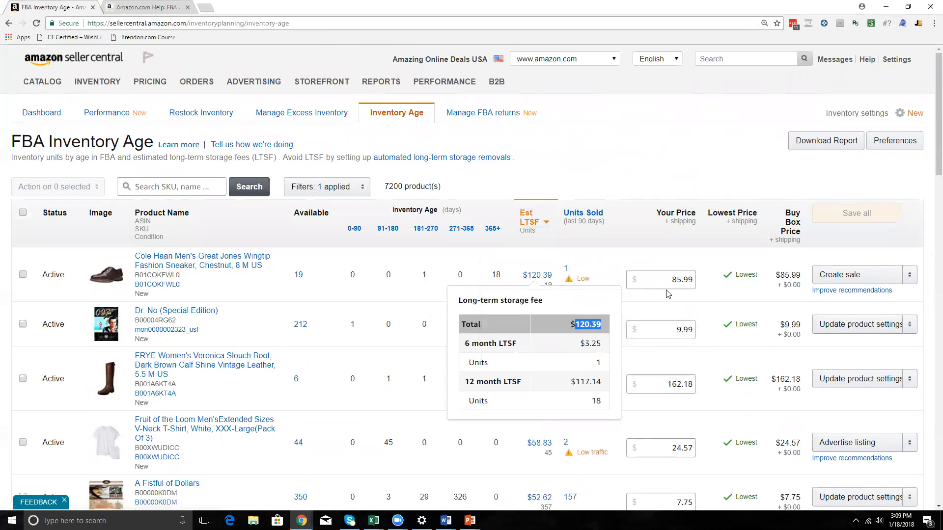
click(565, 270)
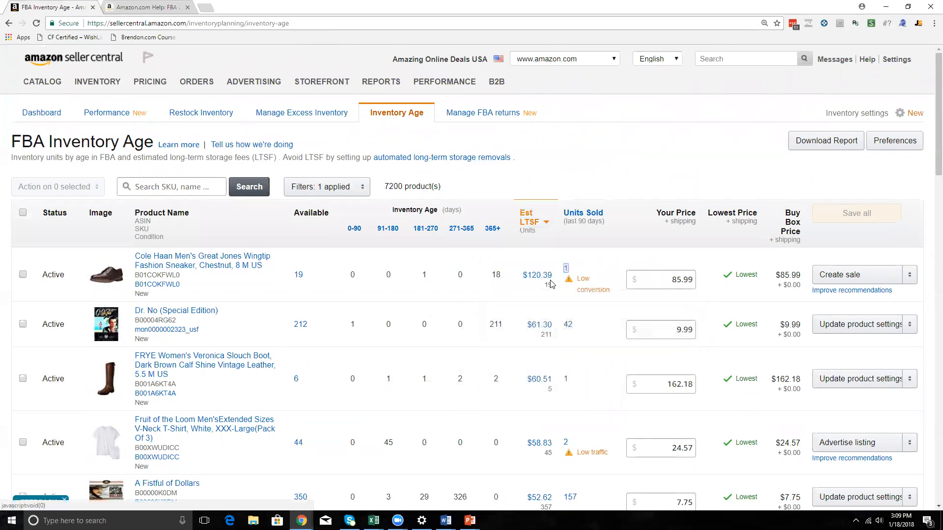
mouse_move(540, 292)
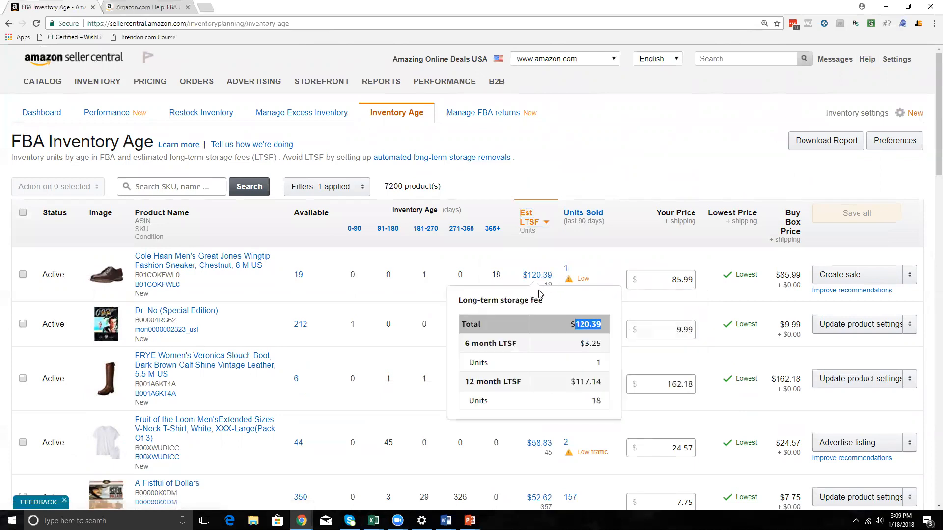
key(Escape)
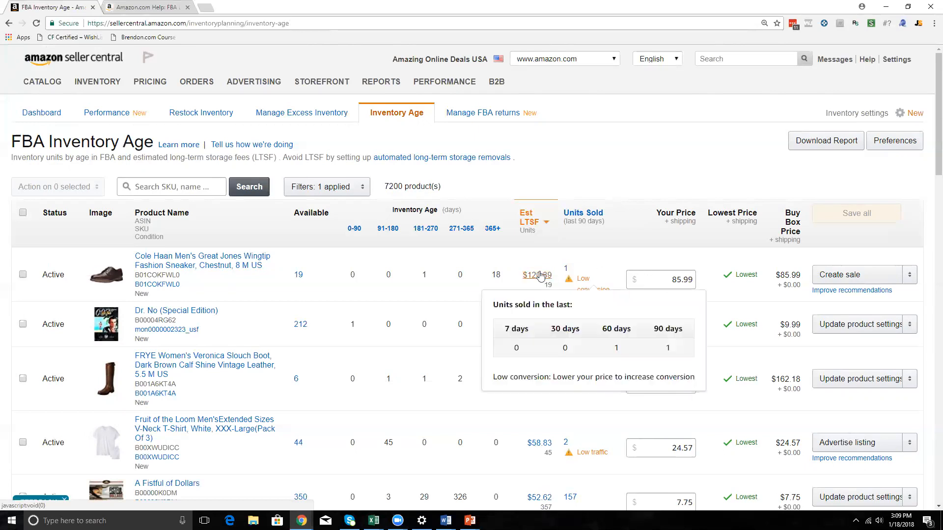
mouse_move(540, 278)
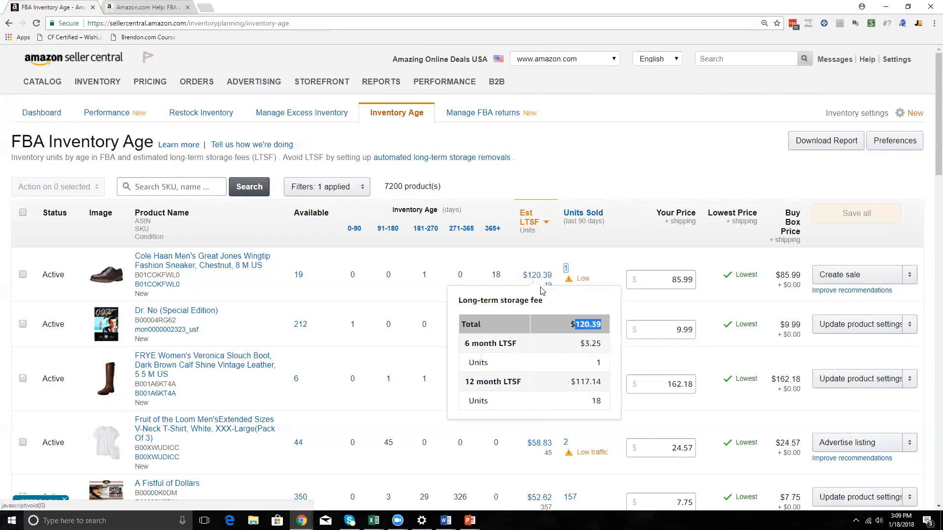
mouse_move(568, 282)
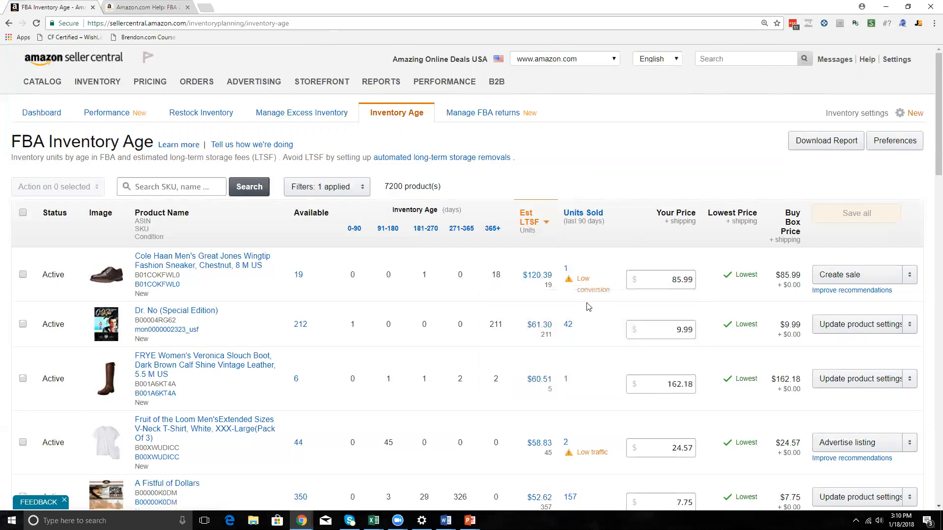
Look over the aged inventory list and check the units sold for Dr. No and the FRYE boots.
scroll(575, 312, down, 2)
scroll(414, 283, up, 1)
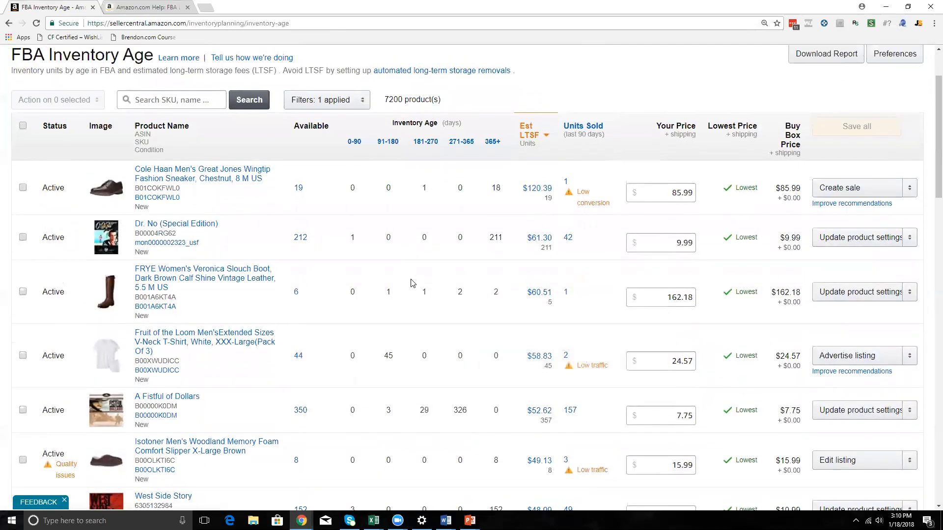
scroll(408, 319, up, 1)
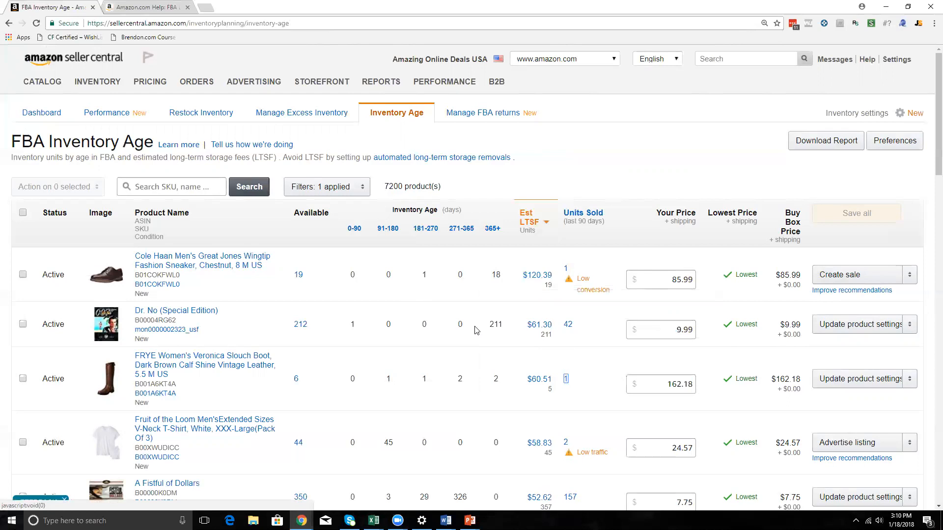
click(567, 324)
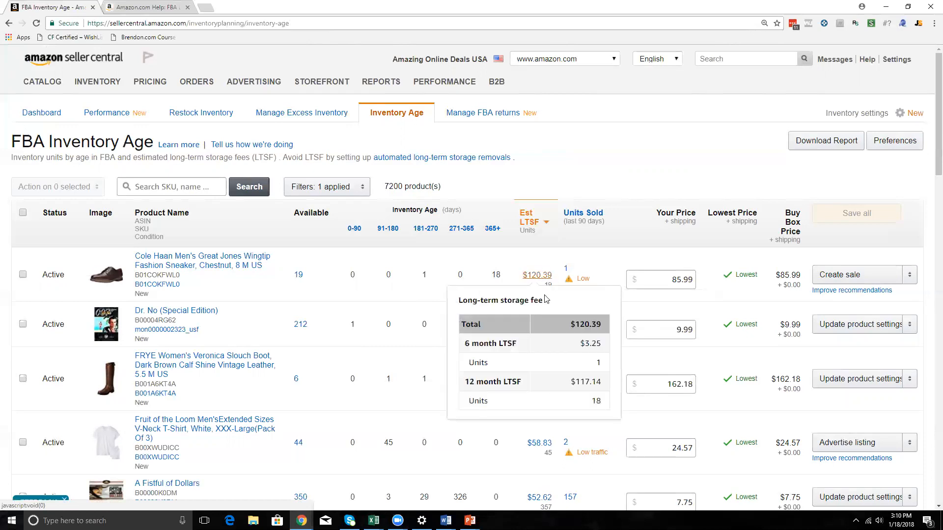
Relate the Cole Haan sneaker's 12-month storage charge to its units aged over 365 days.
drag(575, 382, 589, 383)
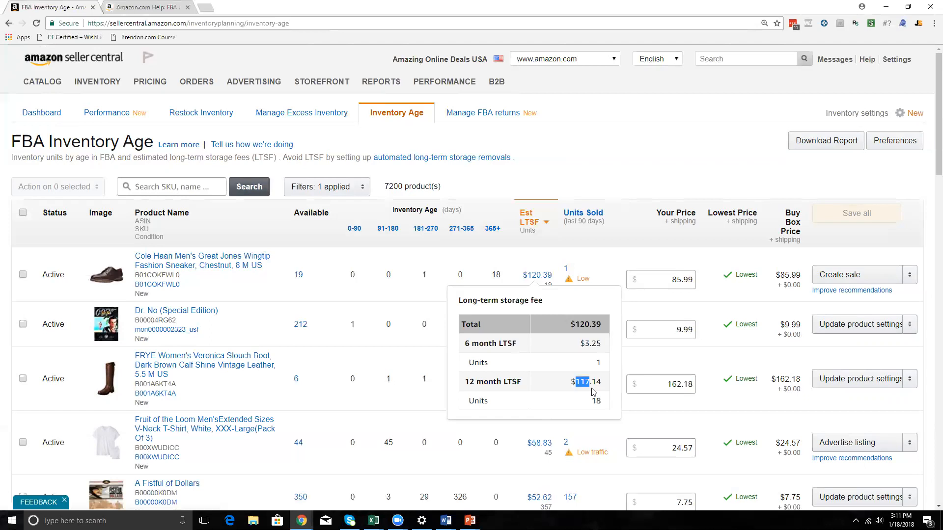
click(606, 175)
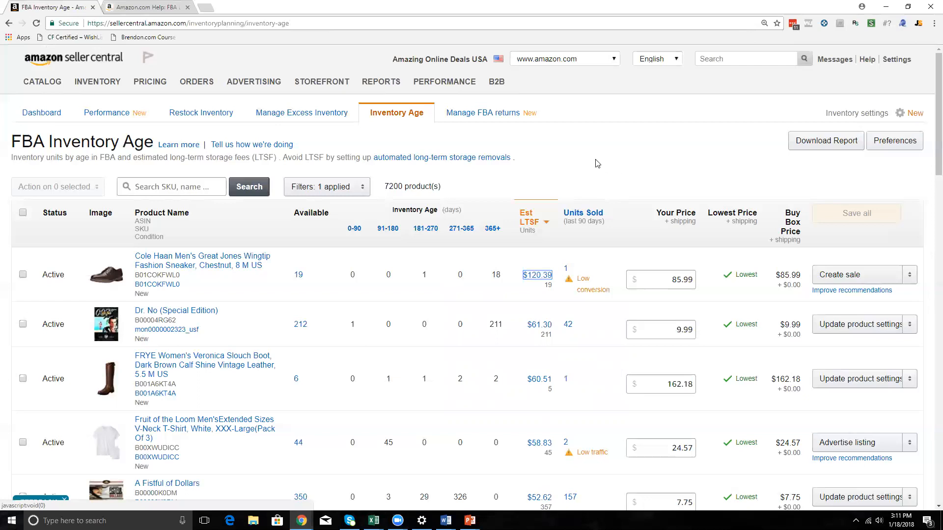
double_click(497, 275)
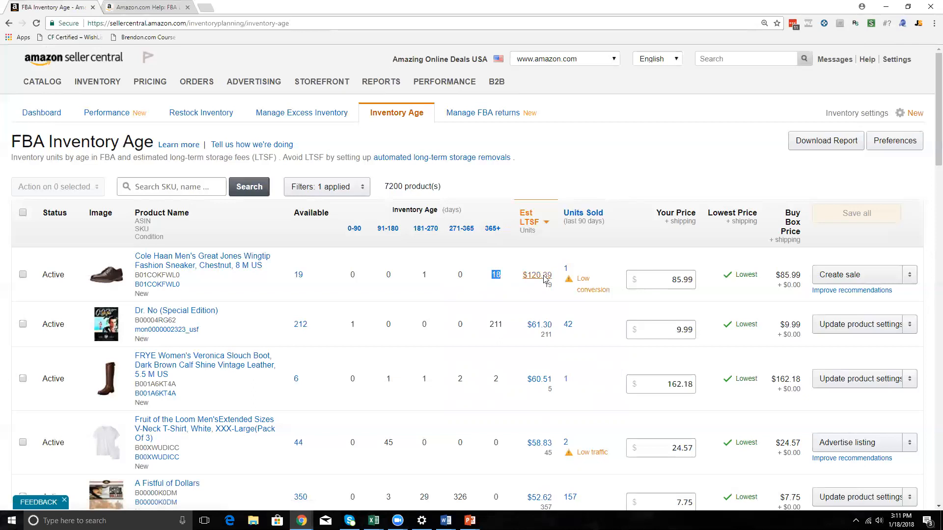
mouse_move(544, 281)
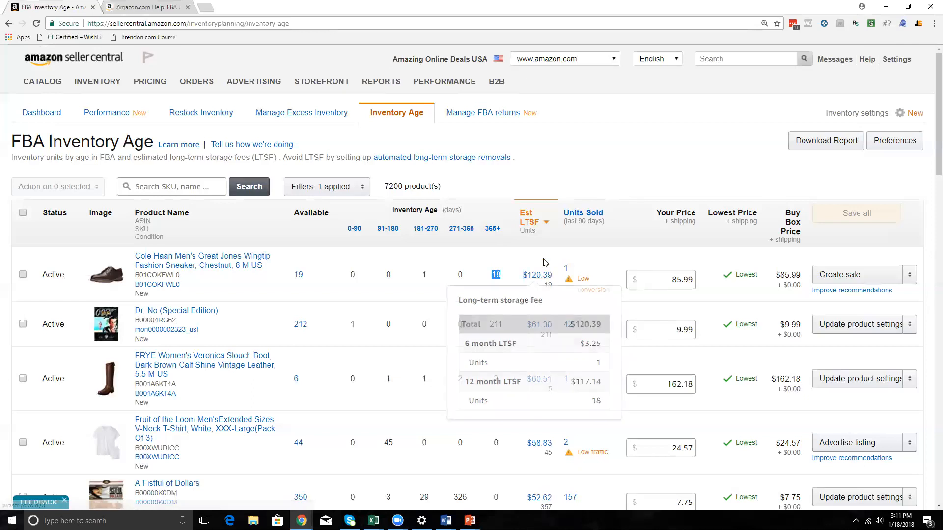
click(550, 278)
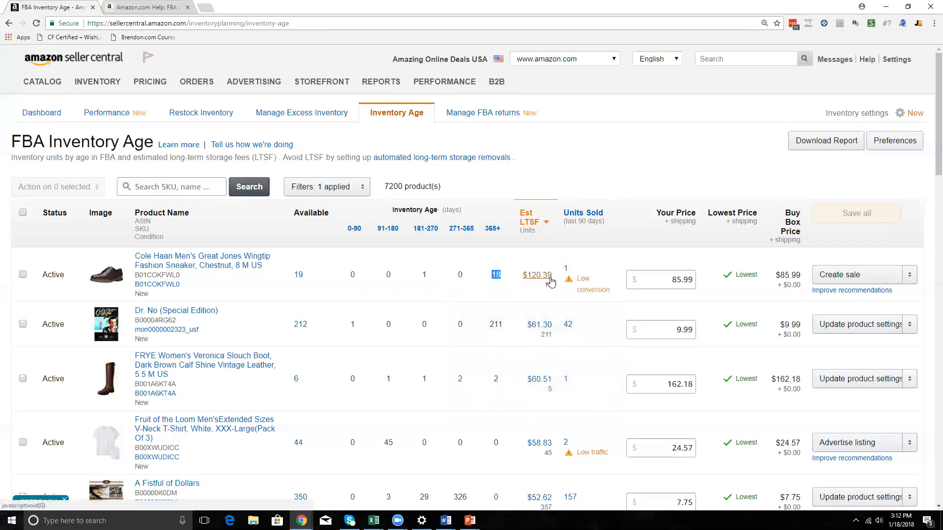
Check how many Cole Haan sneaker units incur the long-term storage fee and review the fee breakdown for them.
drag(543, 285, 549, 286)
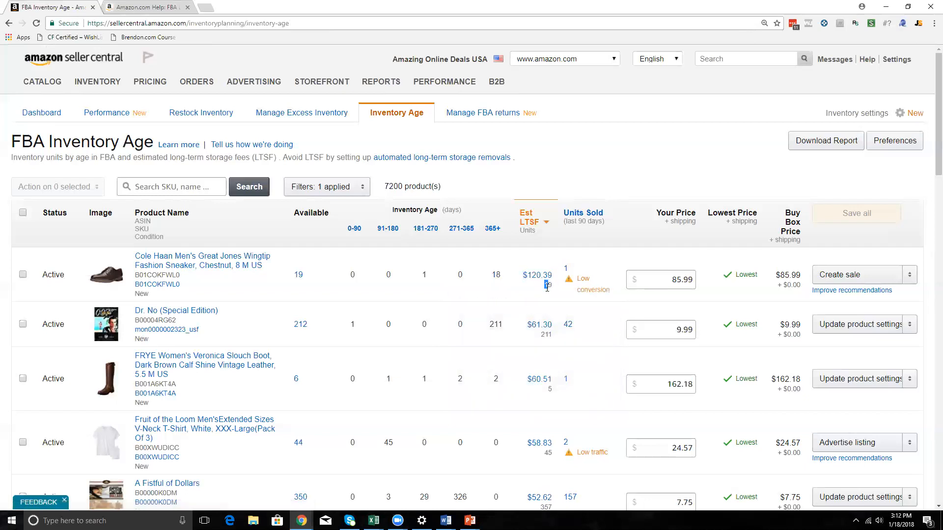
mouse_move(534, 278)
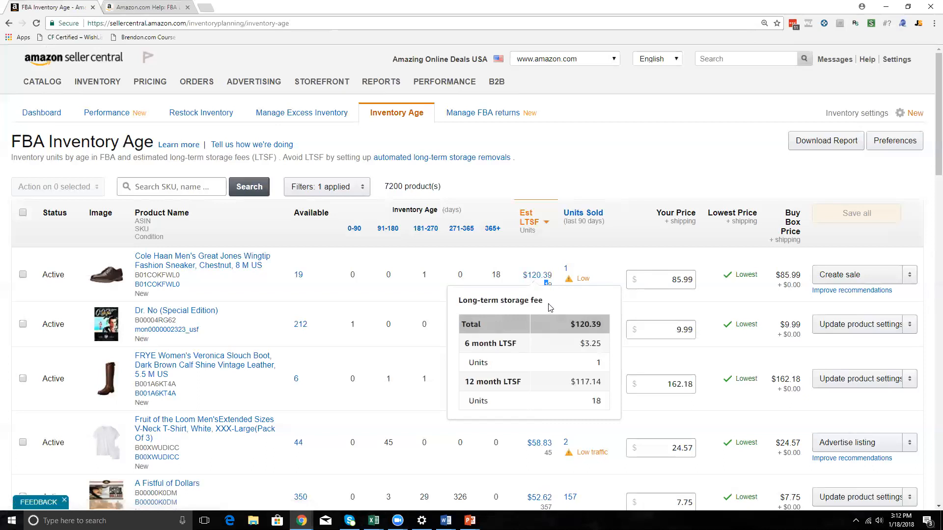
click(554, 276)
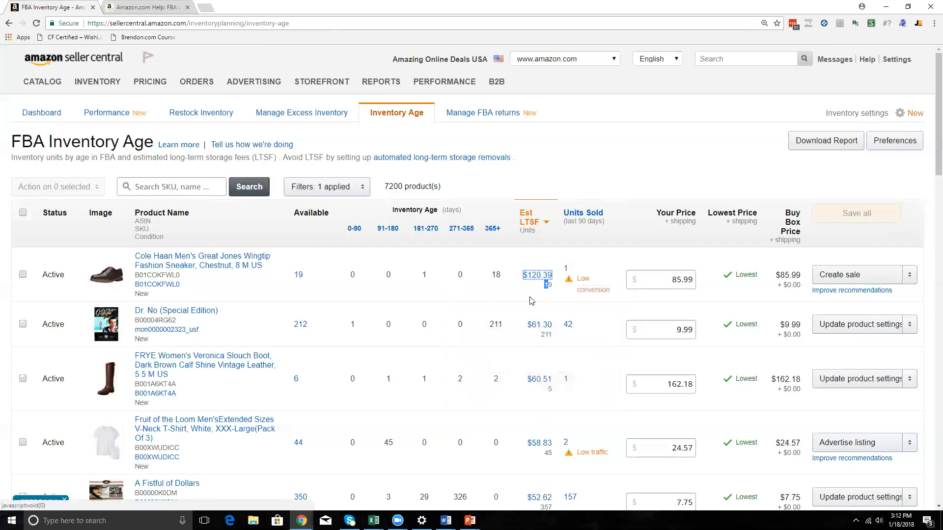
mouse_move(529, 280)
drag(525, 282, 521, 275)
Check the Fruit of the Loom T-shirt's units aged 91-180 days, its units sold and its estimated long-term storage fee.
scroll(393, 329, down, 3)
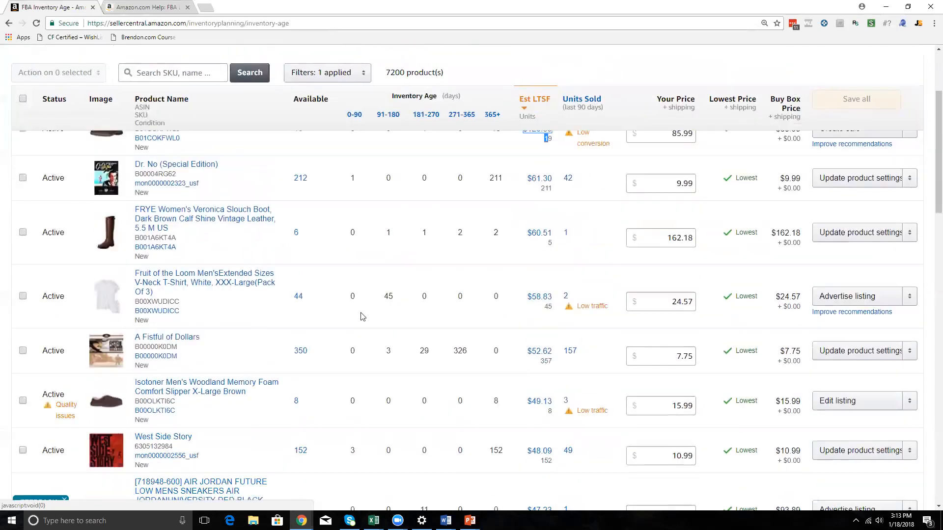
double_click(388, 296)
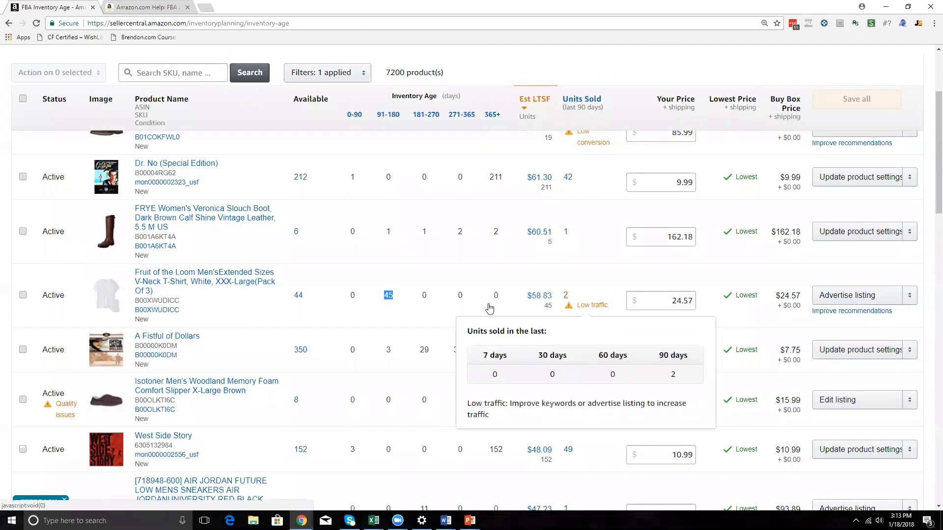
mouse_move(541, 297)
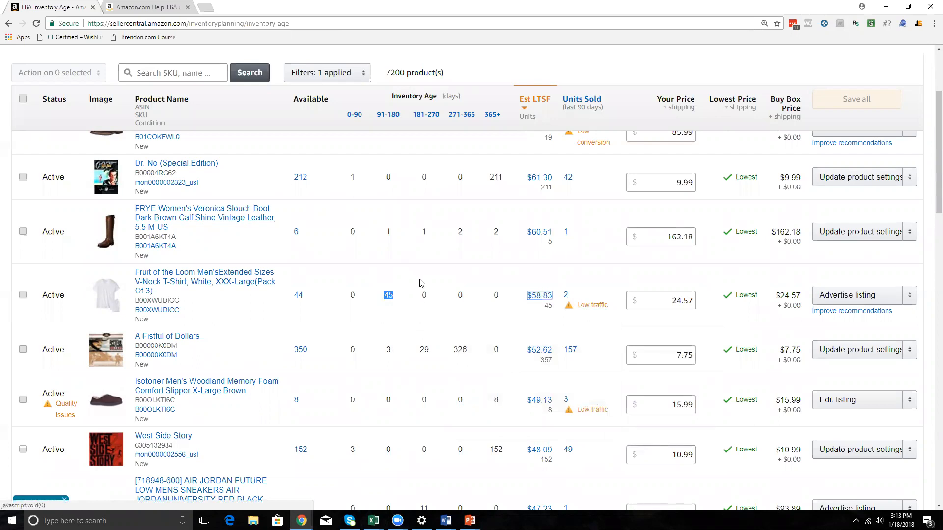
Open the downloadable Inventory Age report page from the FBA Inventory Age list.
scroll(422, 285, down, 2)
scroll(423, 275, up, 5)
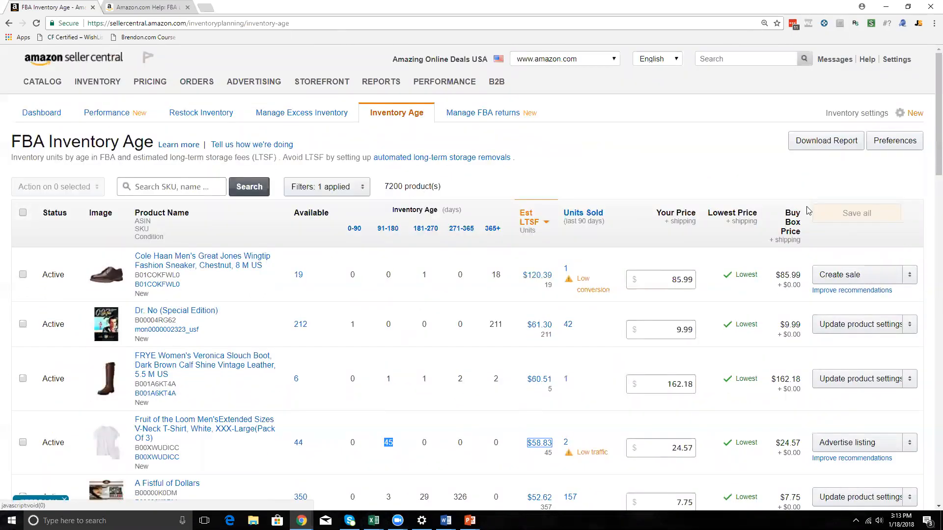
click(840, 147)
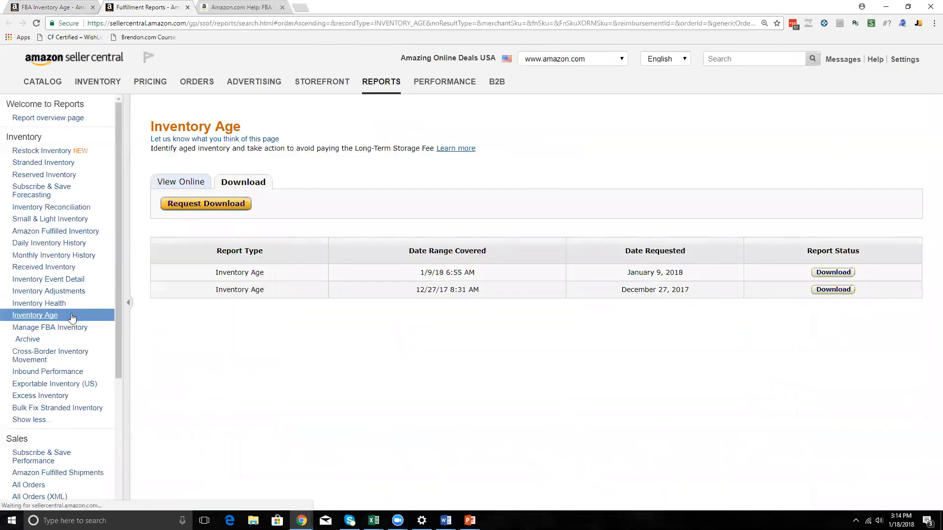
mouse_move(73, 318)
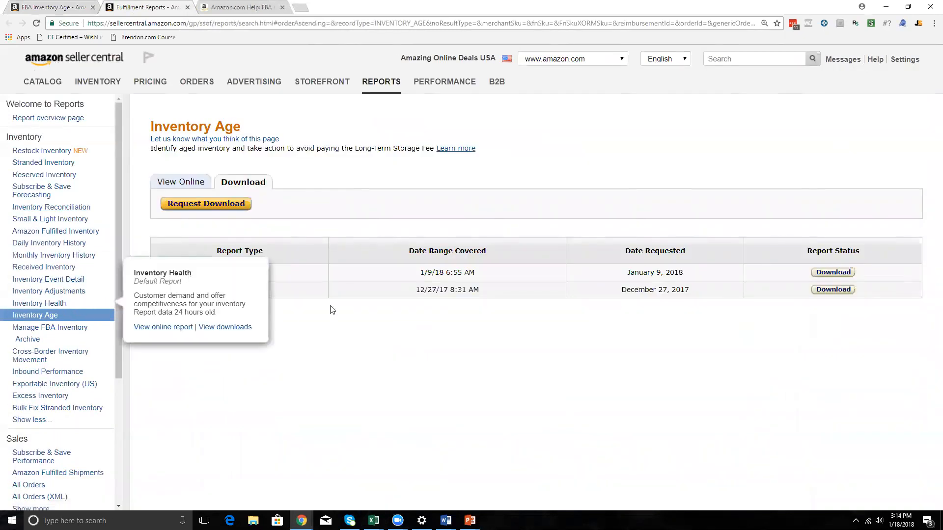
Download the Inventory Age report requested on January 9, 2018 and open the downloaded text file.
click(85, 12)
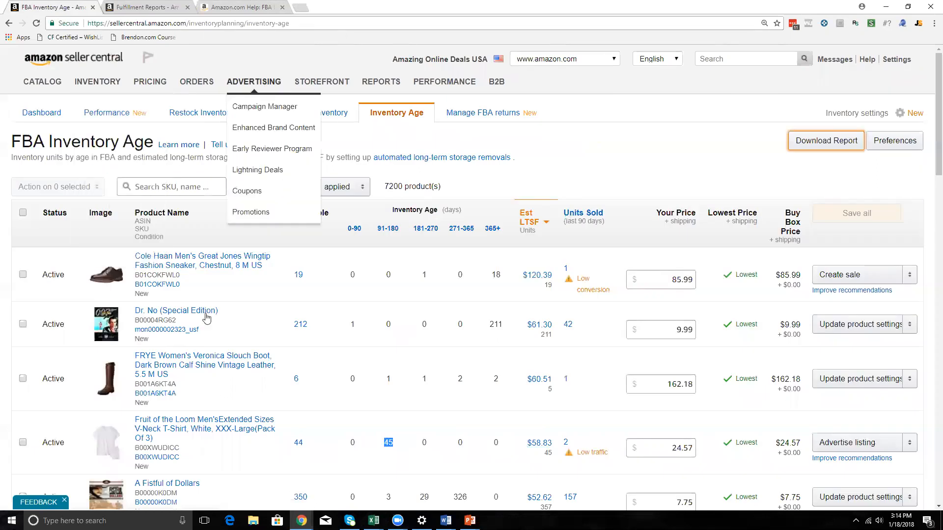
click(168, 8)
click(840, 273)
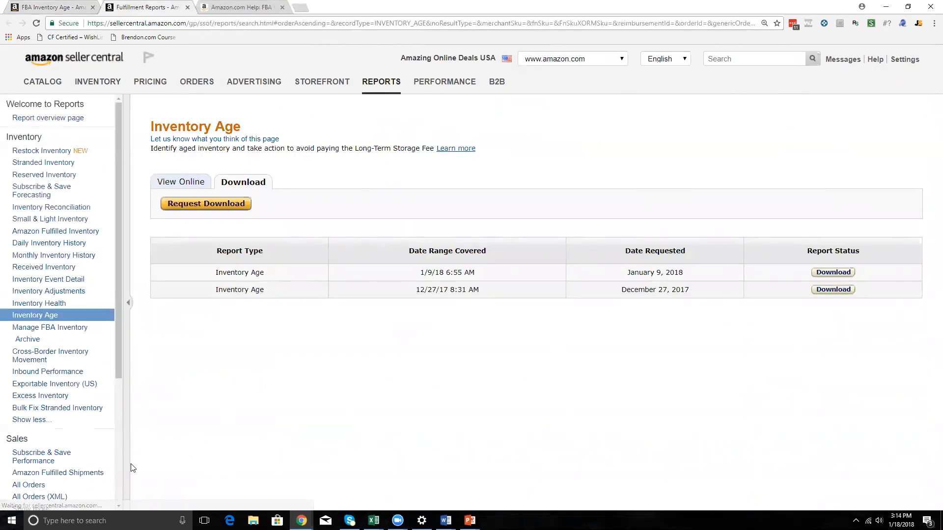
click(92, 495)
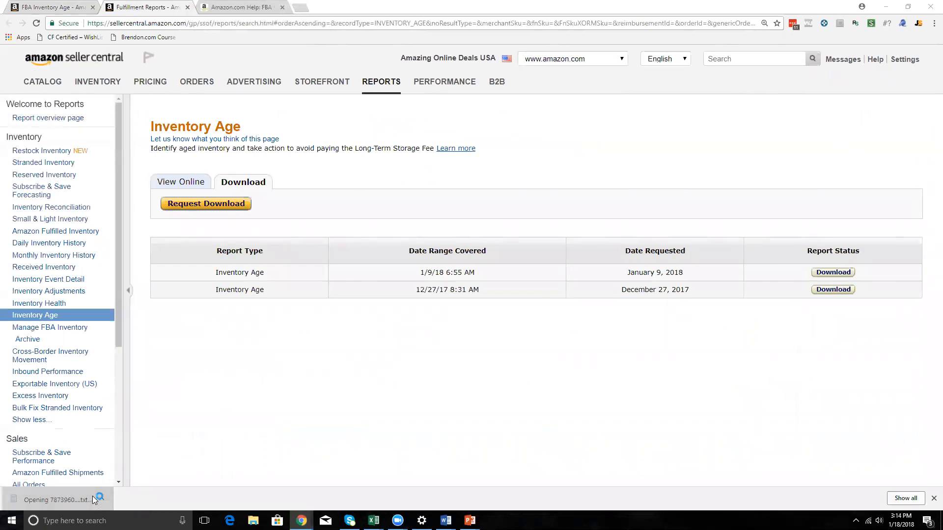
Copy the whole text of the downloaded report into a new blank Excel workbook and maximize that workbook.
key(ctrl+a)
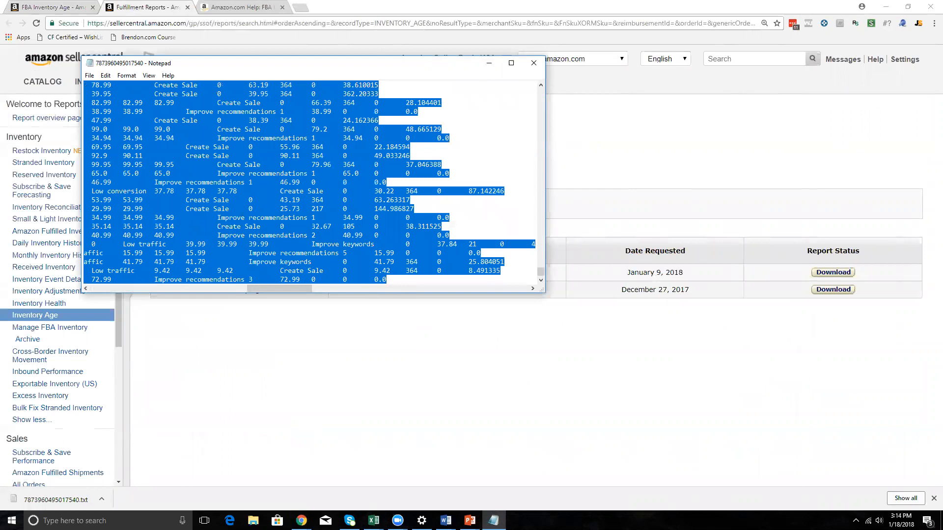
mouse_move(374, 520)
click(669, 468)
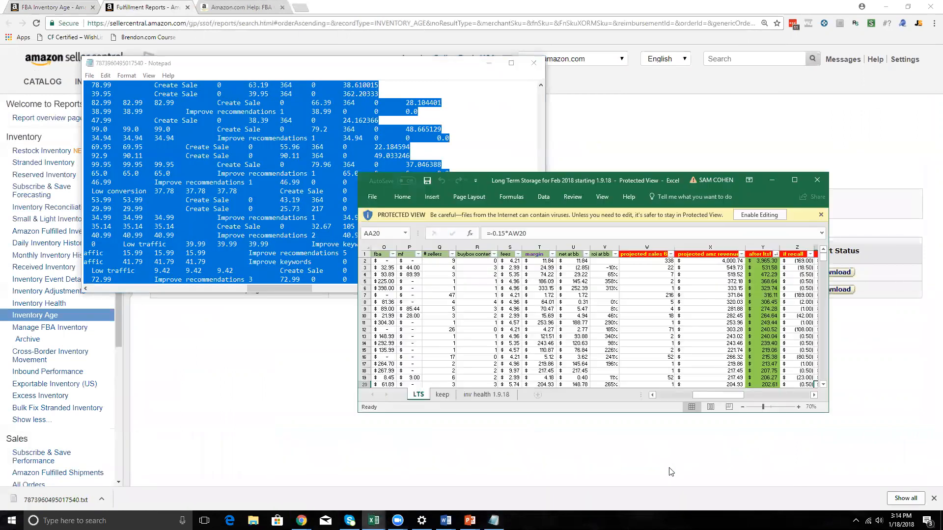
key(ctrl+n)
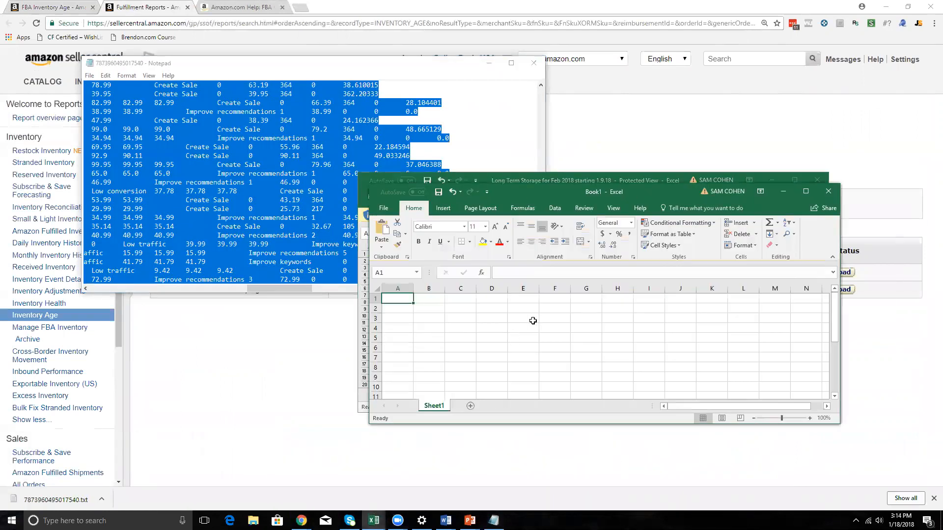
key(ctrl+v)
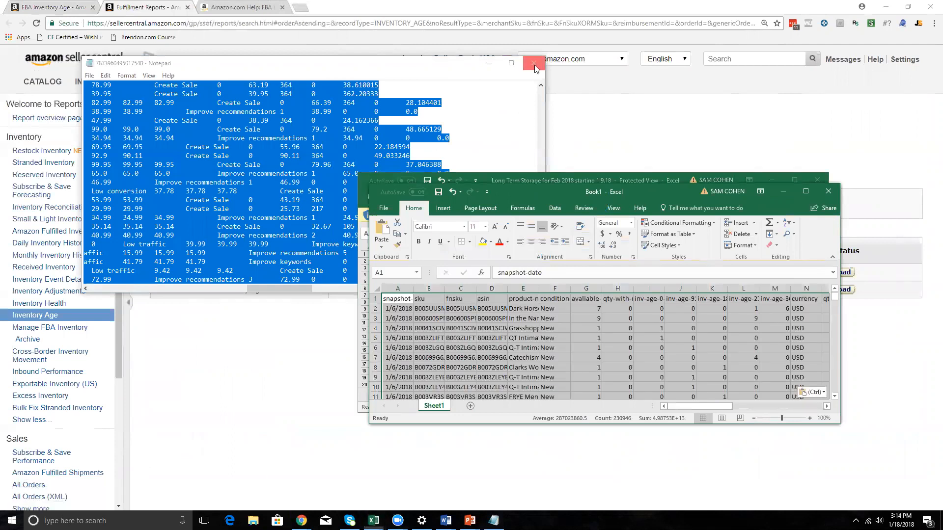
double_click(561, 191)
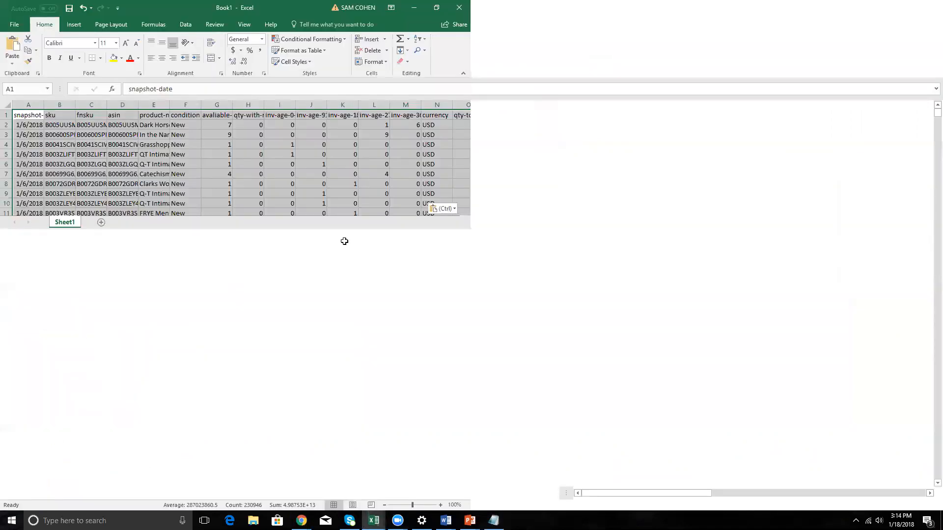
Review the snapshot date, sku, fnsku and asin columns of the pasted report.
click(153, 193)
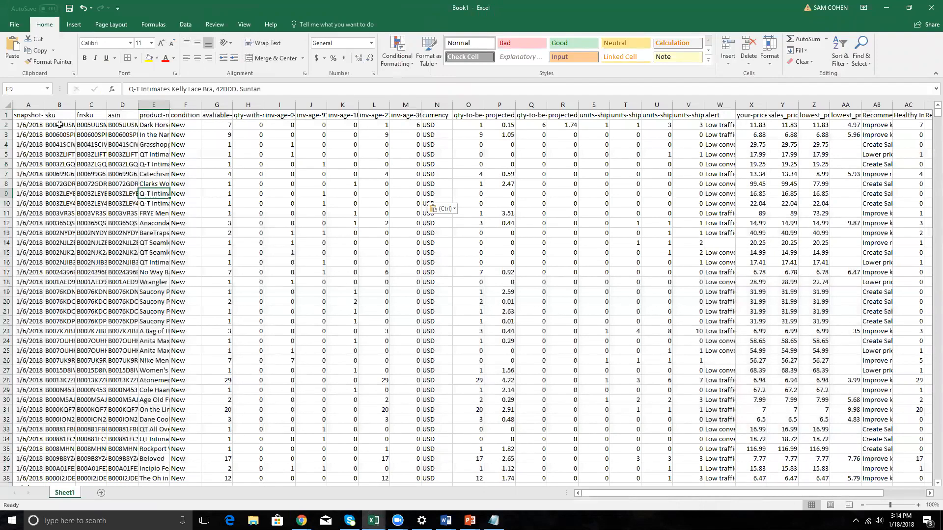
click(37, 124)
drag(29, 116, 25, 244)
drag(32, 124, 34, 154)
click(61, 127)
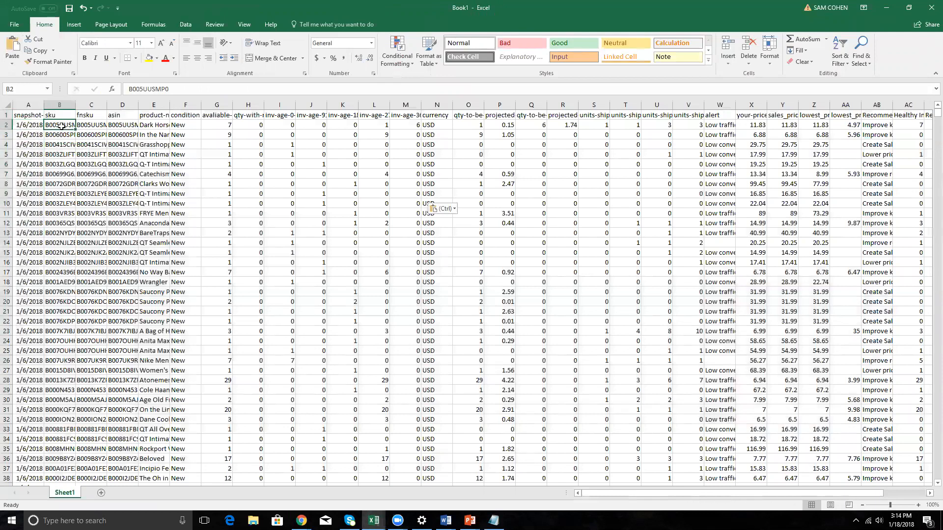
drag(62, 118, 63, 163)
drag(92, 117, 91, 154)
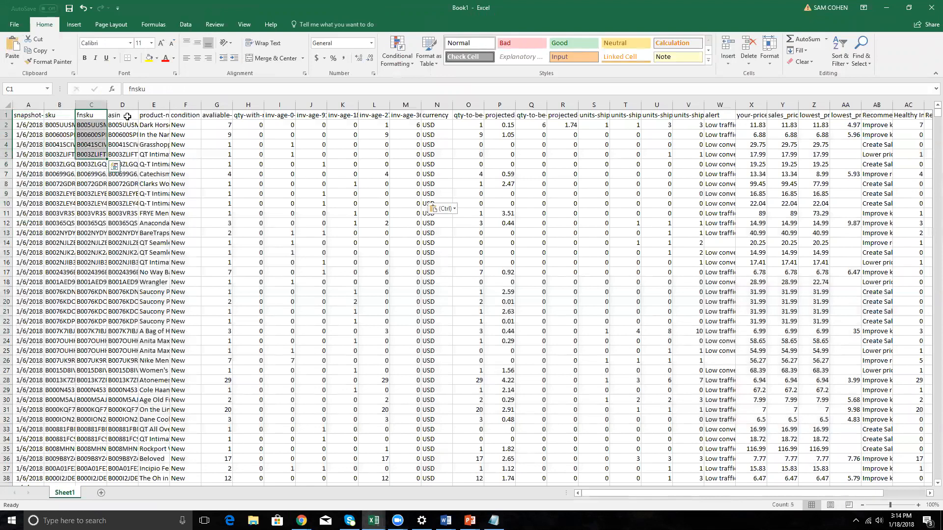
drag(126, 117, 127, 125)
Look at the product name and condition columns and slightly widen the available sellable quantity column.
scroll(121, 141, up, 3)
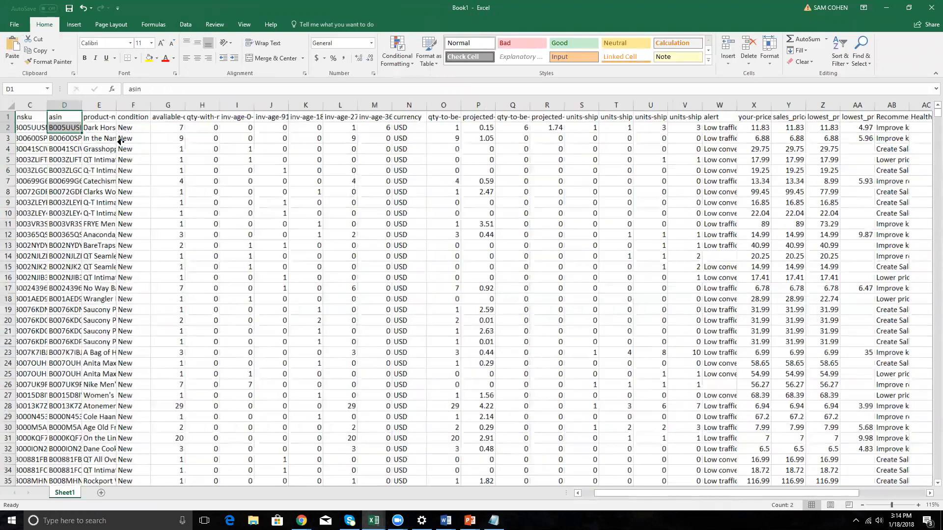
click(179, 124)
click(224, 127)
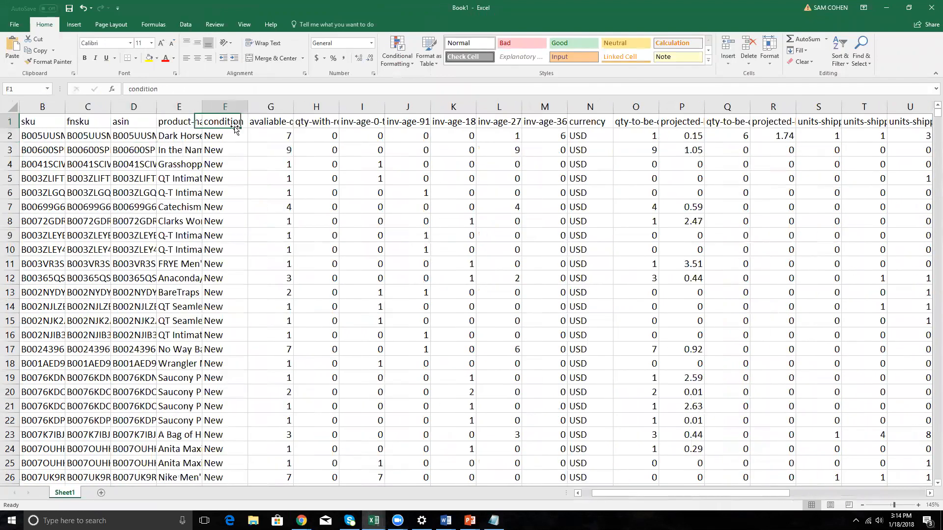
click(271, 122)
drag(300, 108, 305, 108)
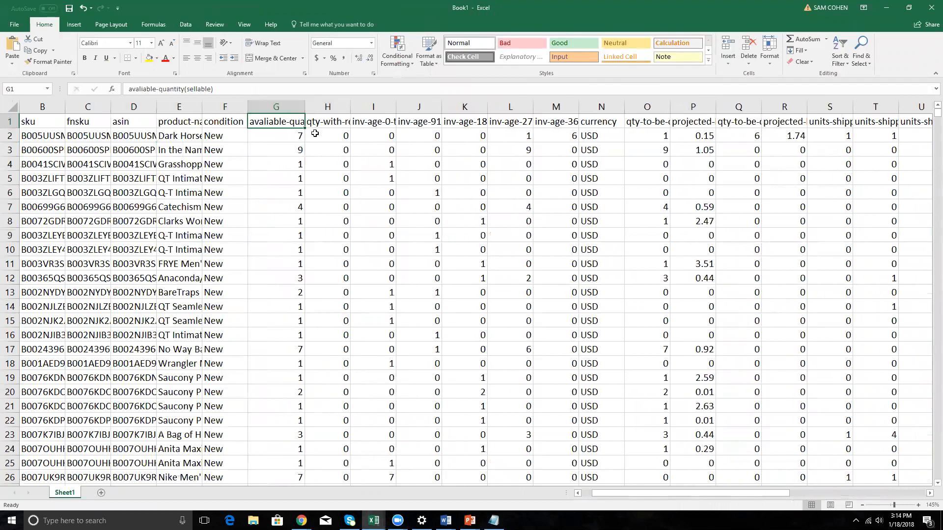
Review the headers from the removals-in-progress quantity across the inventory age columns to the projected 6-month long-term storage fee.
click(329, 123)
scroll(344, 150, down, 8)
scroll(354, 150, up, 8)
click(380, 127)
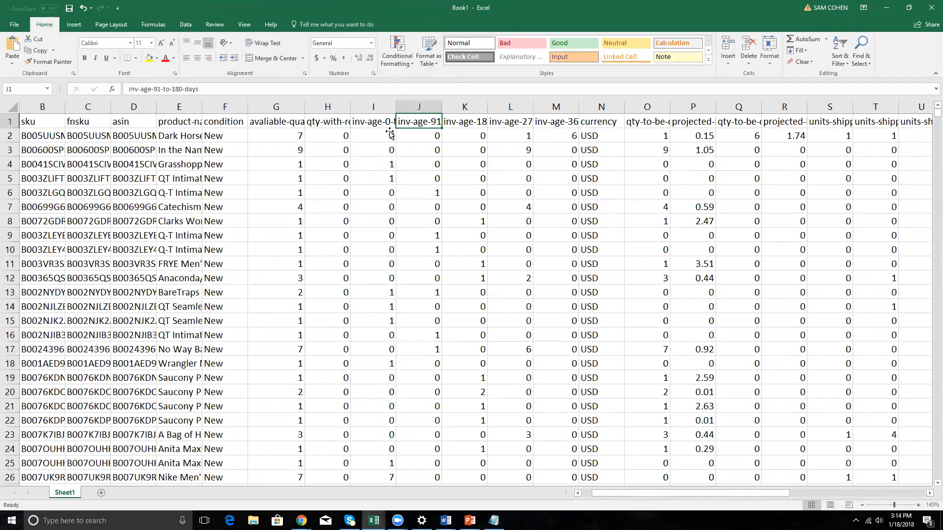
key(Right)
key(Right)
key(Right)
key(Right)
key(Right)
key(Right)
key(Right)
key(Right)
key(Right)
key(Right)
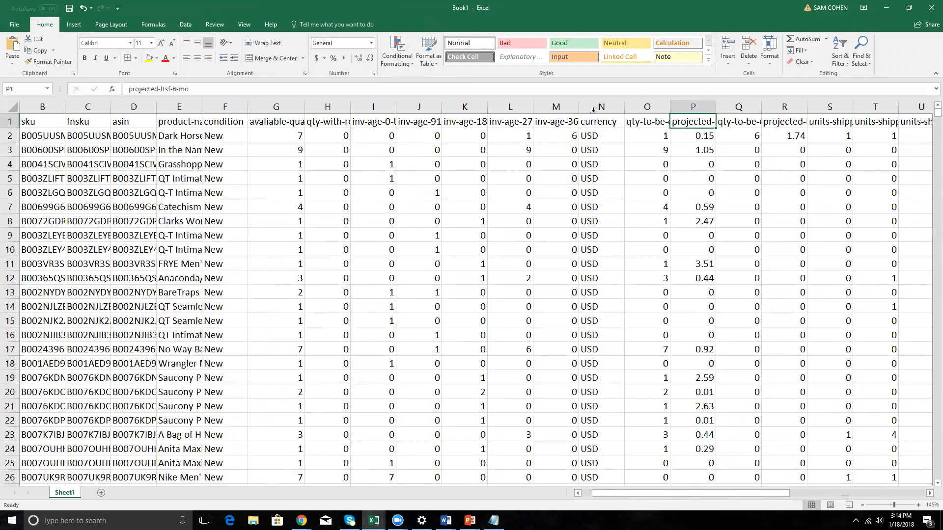
Delete the currency and condition columns from the report.
click(593, 109)
right_click(593, 109)
click(613, 189)
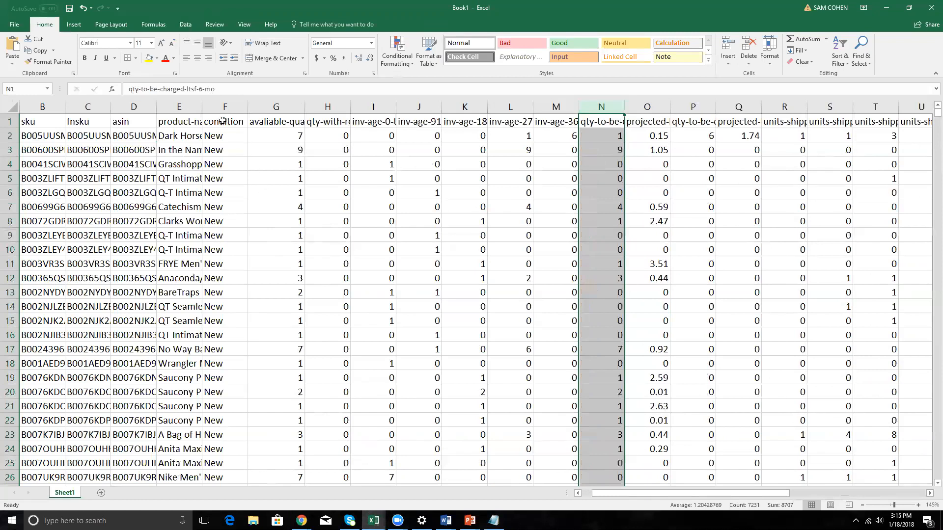
click(223, 120)
click(225, 106)
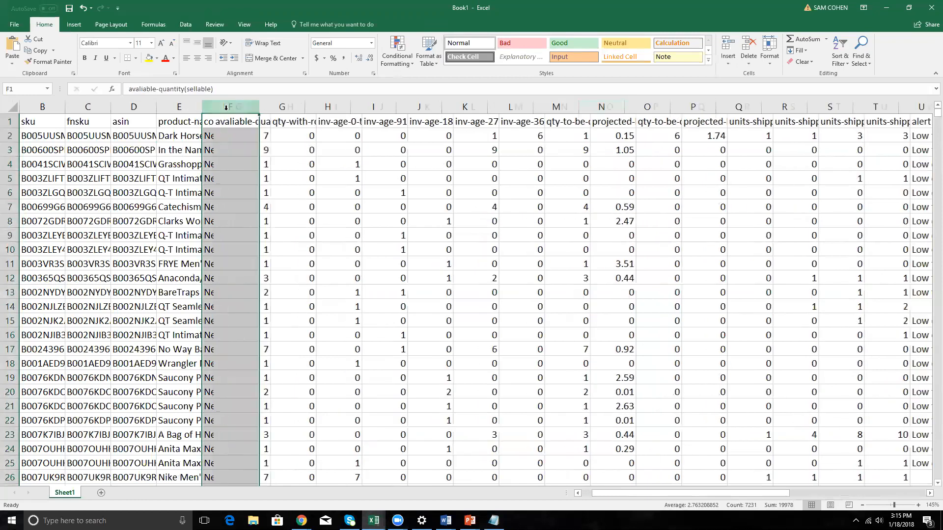
key(ctrl+minus)
Delete the inventory age columns for 0-90 and 91-180 days and the qty-with-removals-in-progress column.
click(272, 125)
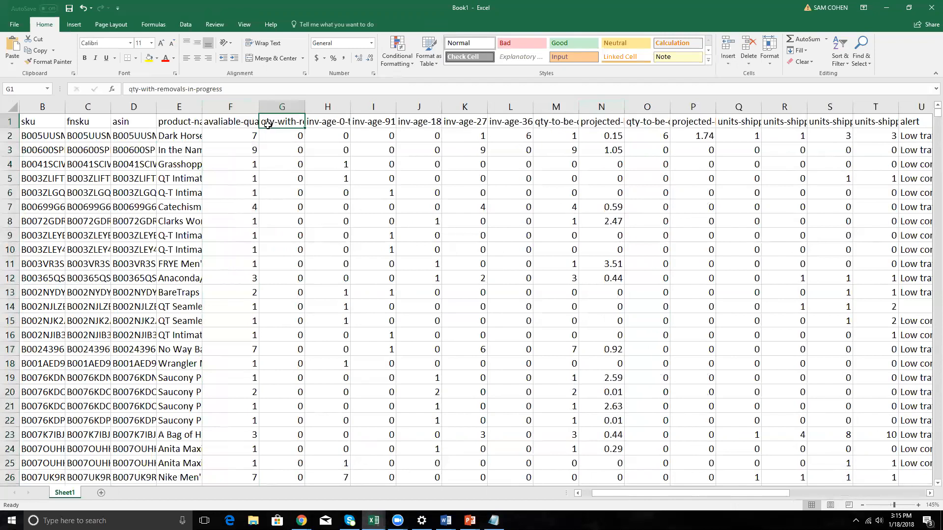
click(249, 127)
click(298, 122)
click(327, 122)
drag(328, 107, 412, 124)
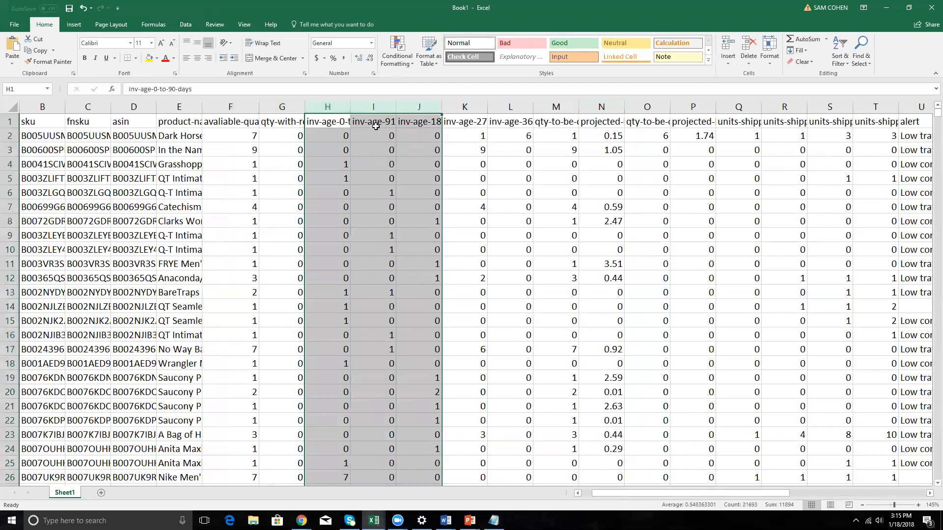
drag(373, 106, 327, 108)
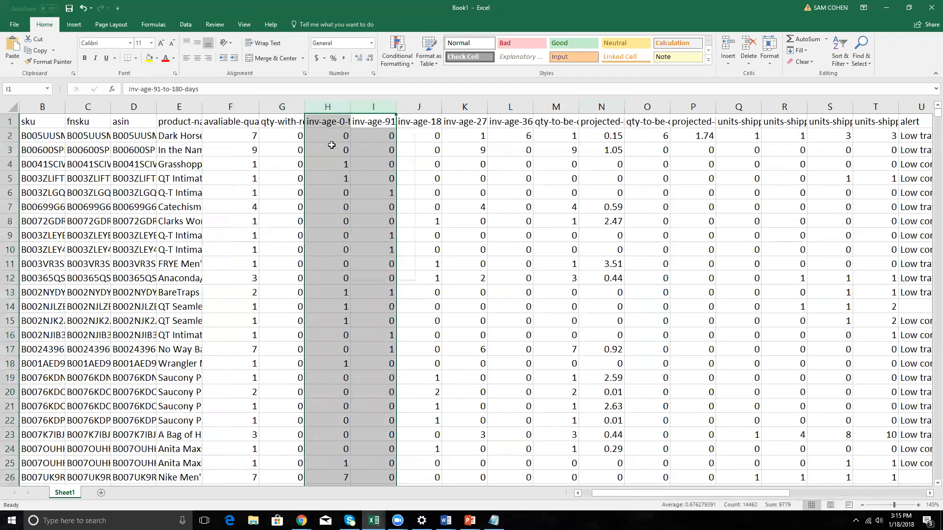
key(ctrl+minus)
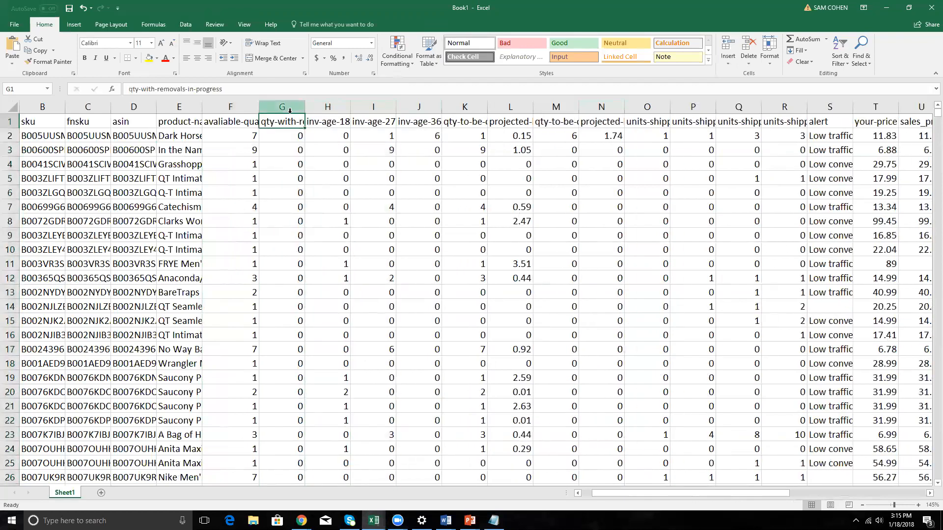
click(290, 108)
key(ctrl+minus)
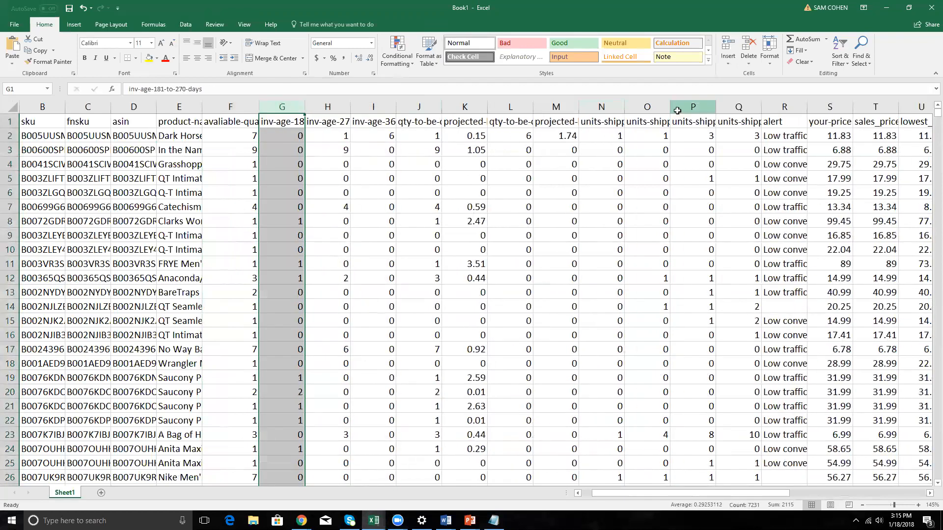
Fit the widths of the 6-month and 12-month quantity-to-be-charged and projected LTSF columns to their full headers.
click(370, 123)
click(469, 121)
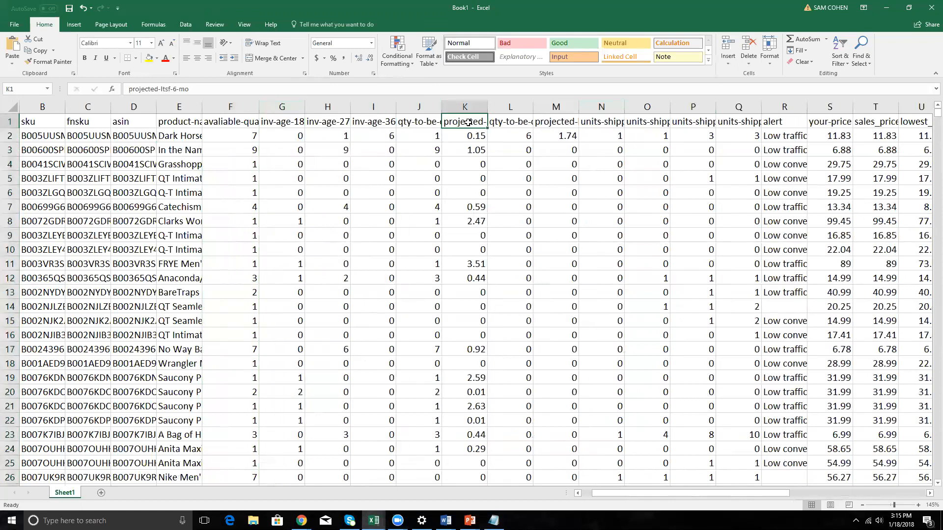
drag(483, 109, 560, 109)
click(511, 122)
click(445, 112)
double_click(442, 107)
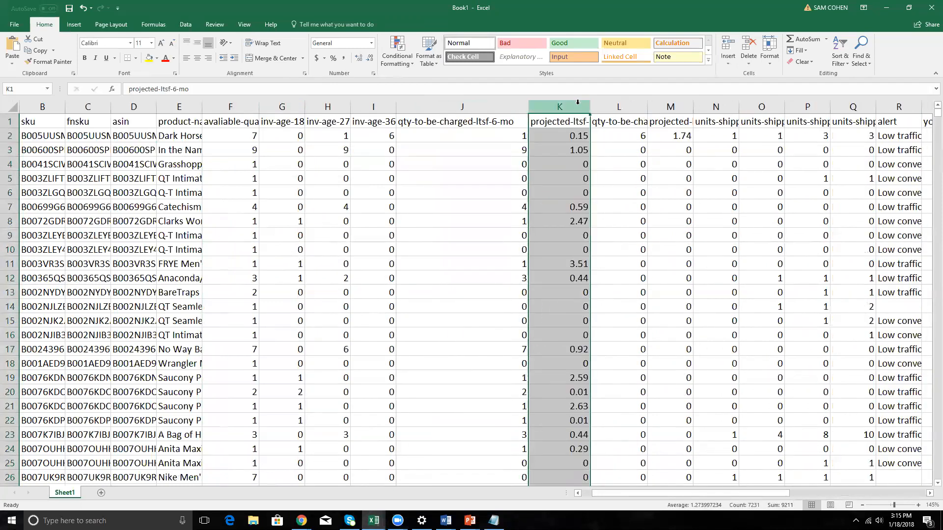
double_click(591, 107)
double_click(679, 107)
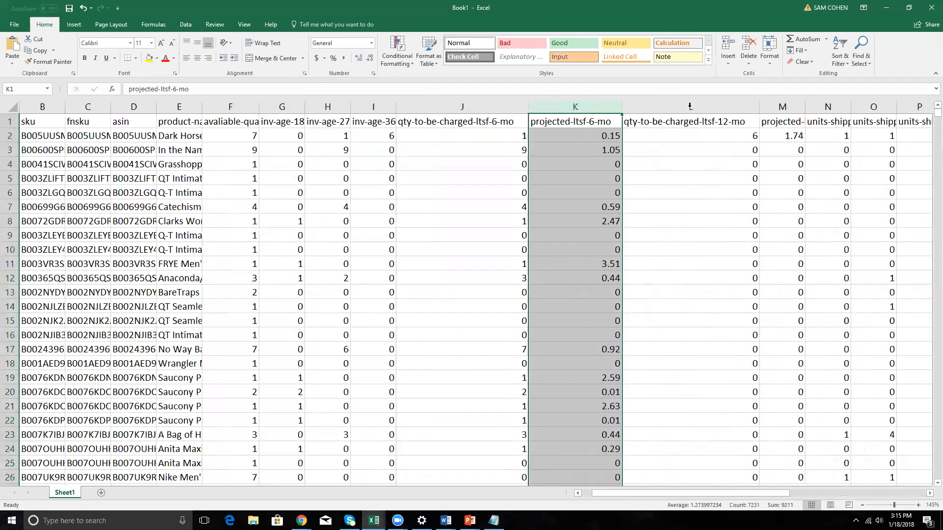
click(799, 105)
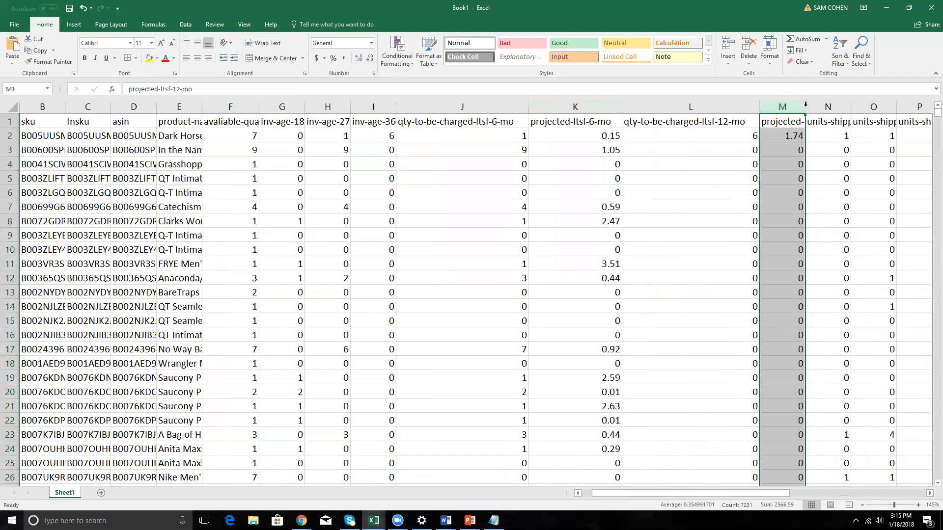
double_click(805, 107)
Fill the four 6-month and 12-month LTSF header cells, J1 to M1, with yellow.
click(459, 125)
drag(459, 126, 796, 123)
click(149, 58)
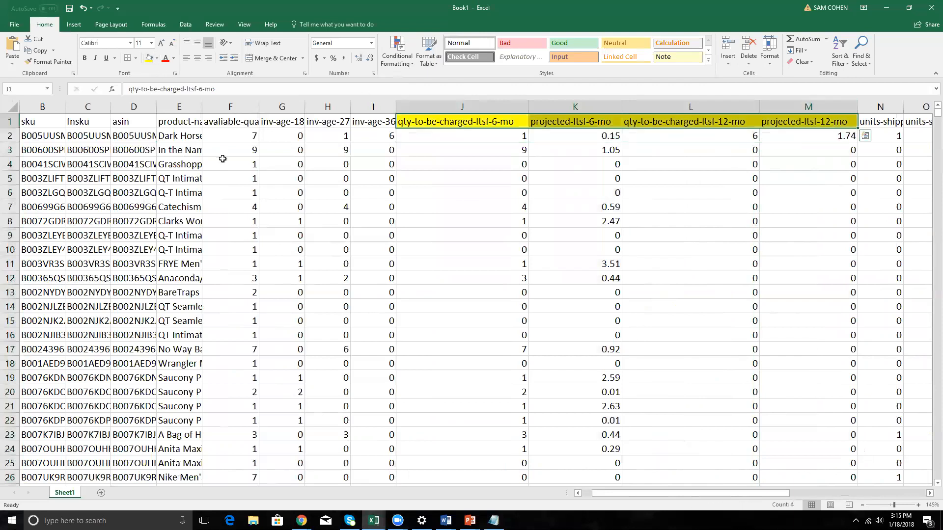
Add filters to the header row, sort projected-ltsf-12-mo from largest to smallest and review the highest fees.
click(507, 128)
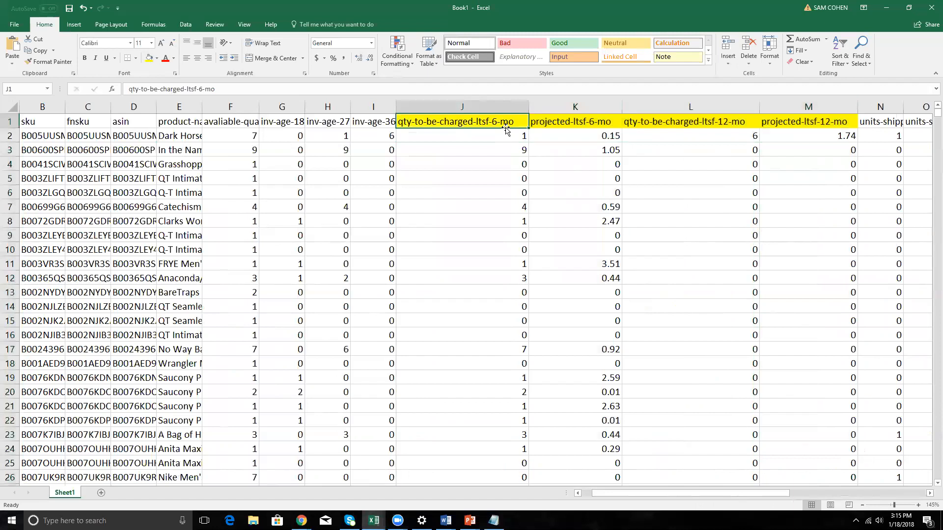
key(ctrl+shift+l)
key(Right)
key(Right)
key(Right)
key(Right)
key(Right)
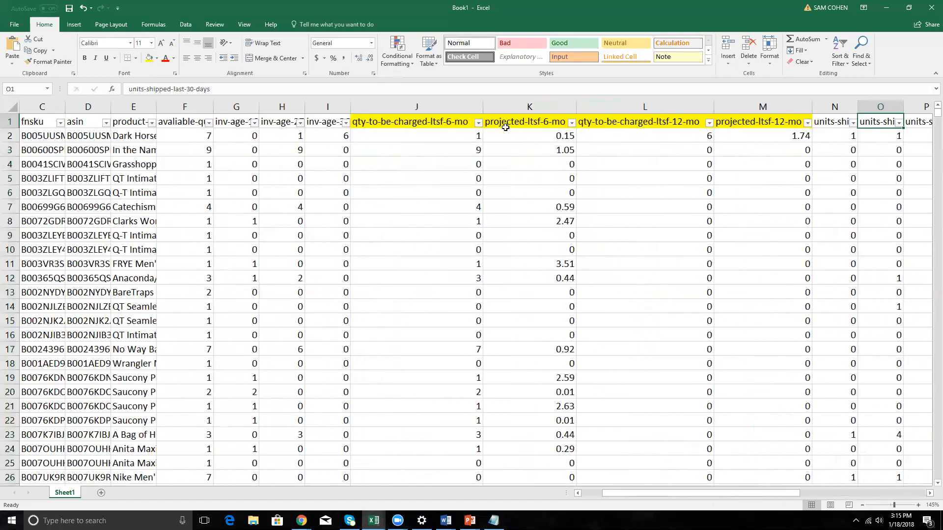
click(808, 123)
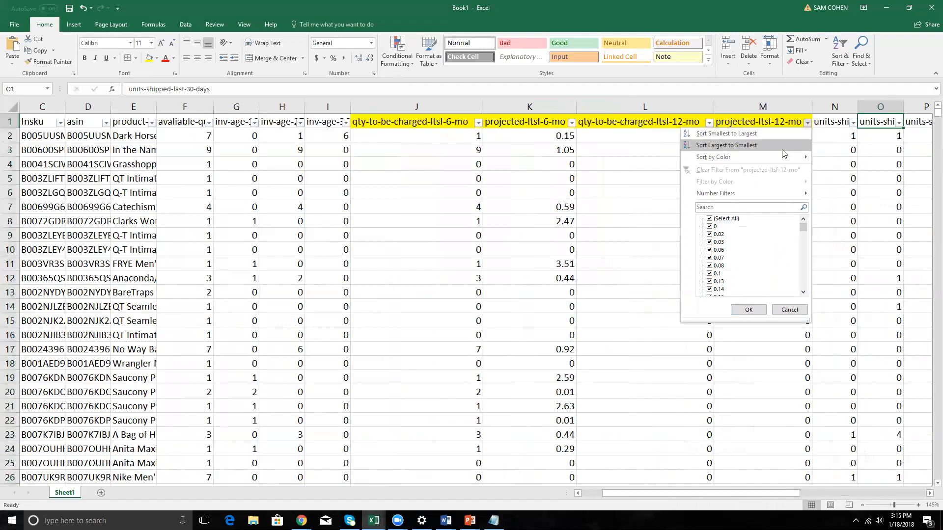
click(782, 150)
drag(785, 136, 795, 420)
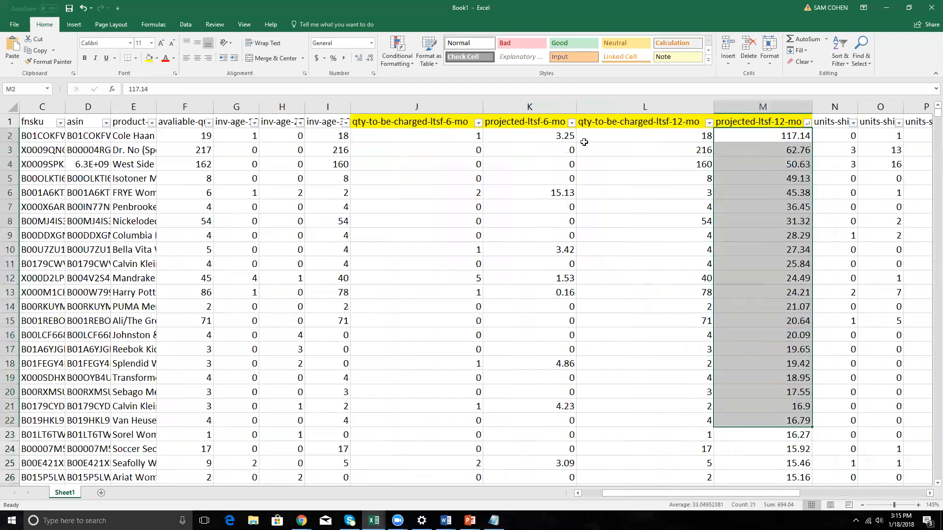
Sort projected-ltsf-6-mo from largest to smallest and review the highest fees.
click(571, 123)
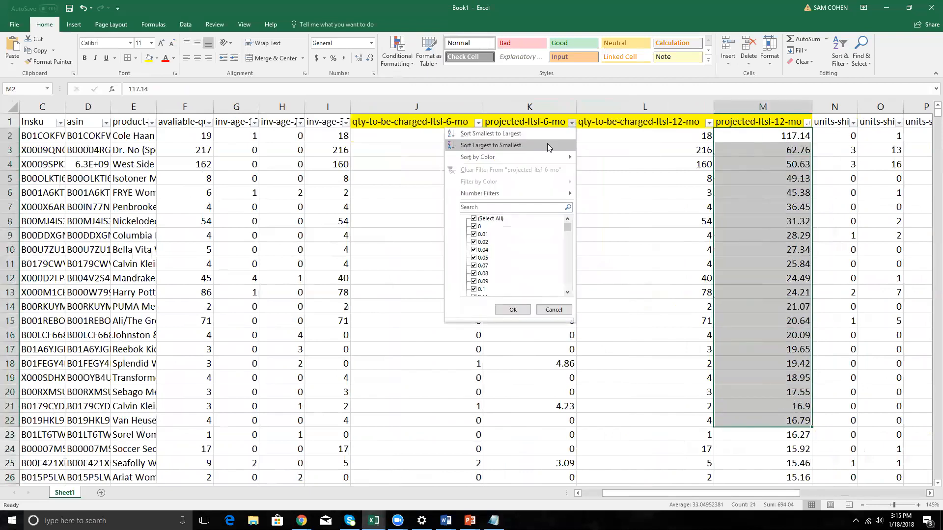
key(Escape)
drag(551, 135, 562, 354)
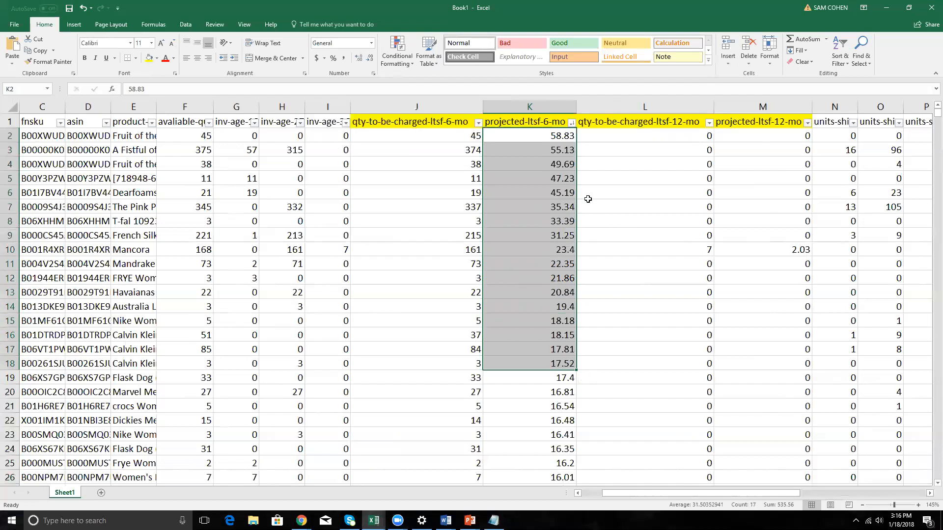
Insert two blank columns between projected-ltsf-12-mo and the first units-shipped column.
click(683, 130)
key(Right)
key(Right)
key(Right)
key(Right)
key(Right)
key(Right)
key(Right)
key(Right)
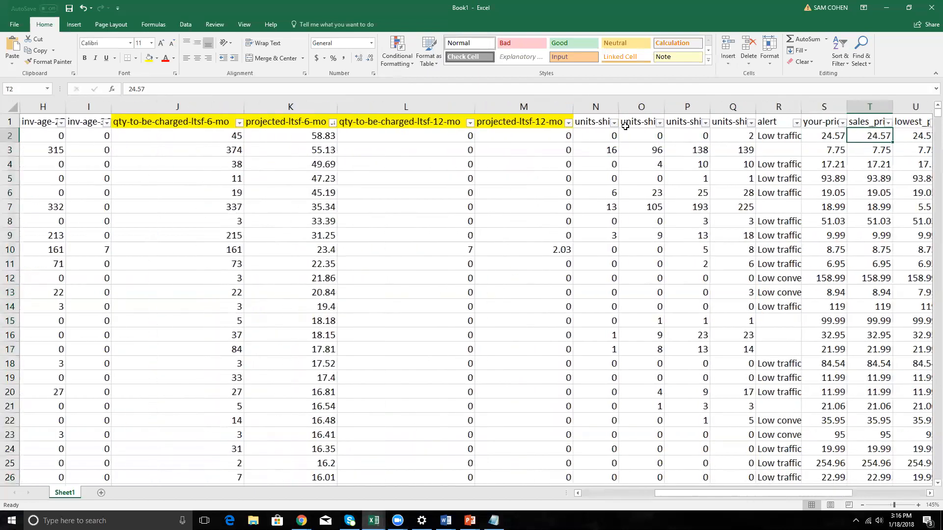
click(595, 106)
click(632, 178)
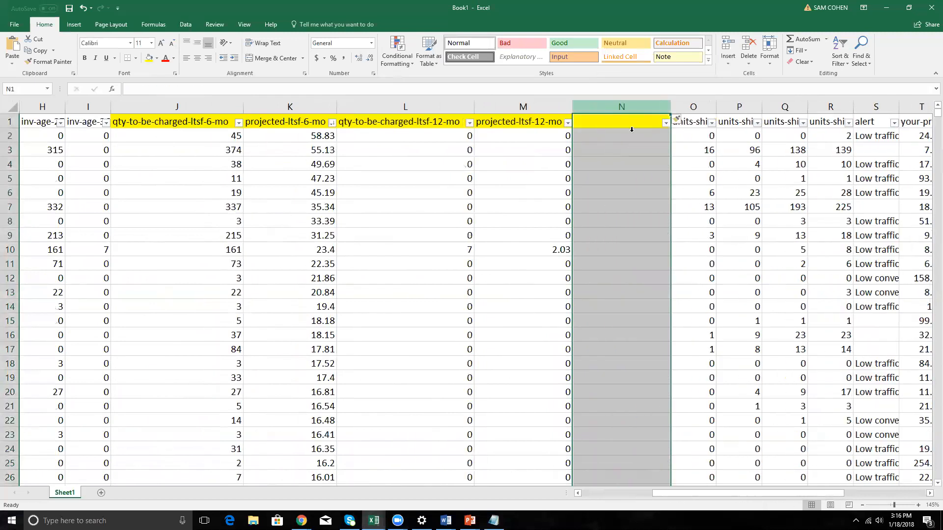
right_click(620, 106)
click(647, 180)
Enter the headers "total lts qty" in N1 and "total ltsf" in O1.
click(606, 123)
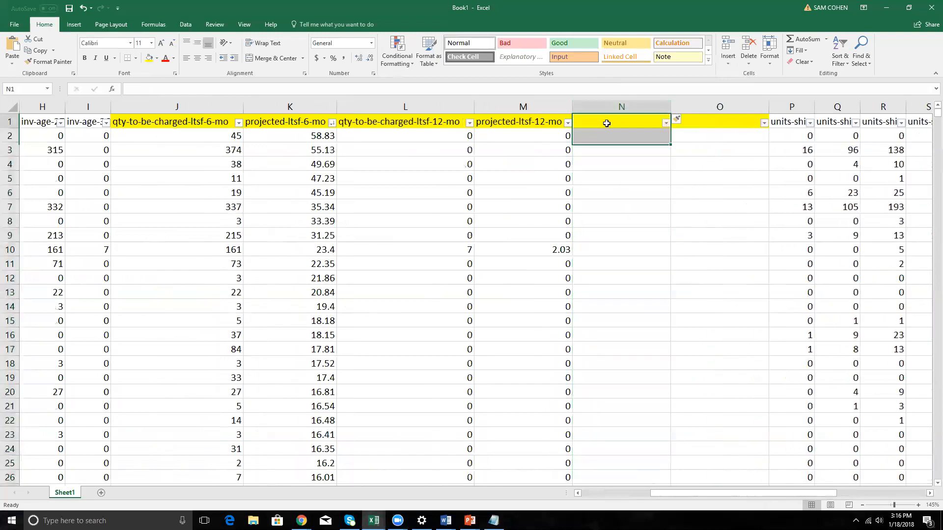
drag(715, 123, 669, 125)
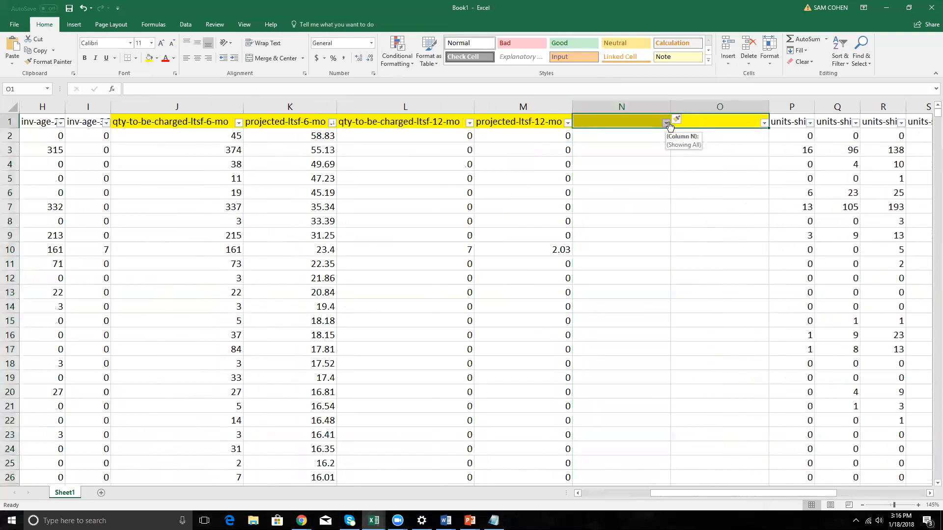
click(621, 124)
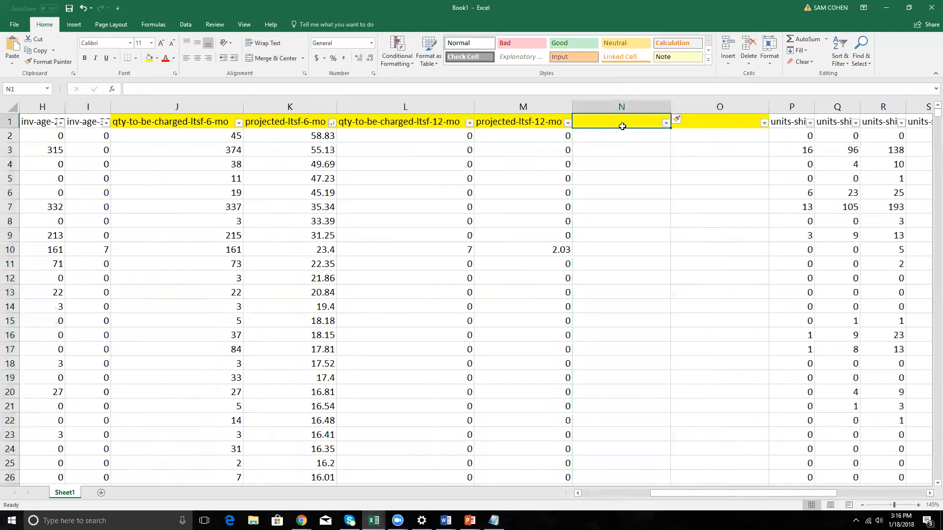
text(total lts)
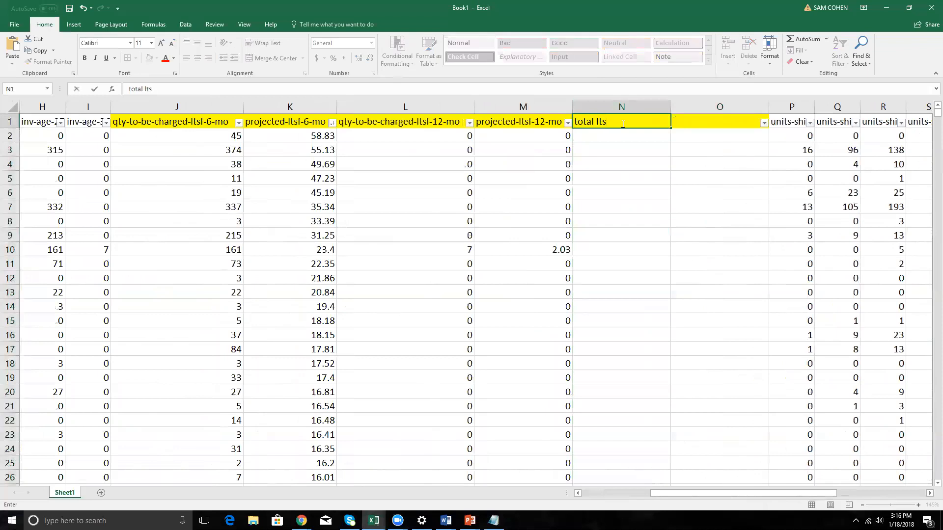
text( qty)
key(Tab)
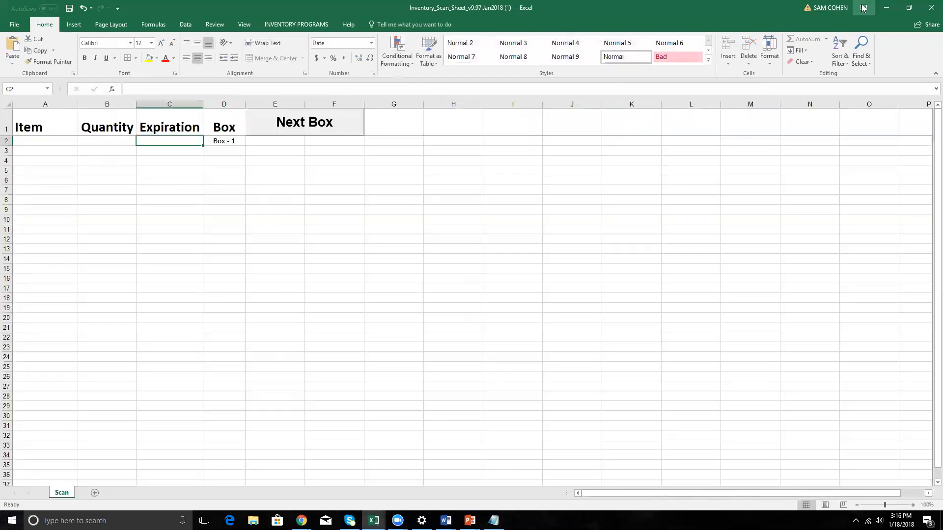
click(882, 8)
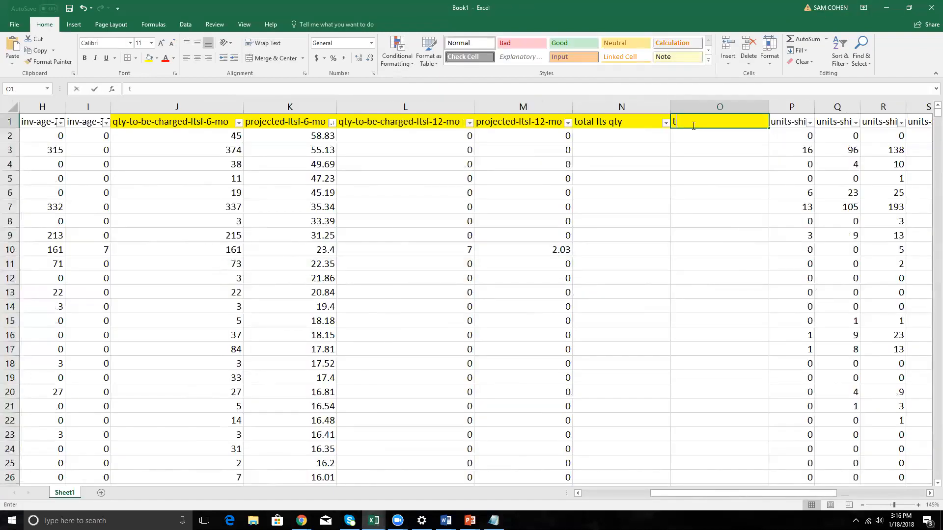
text(total ltsf)
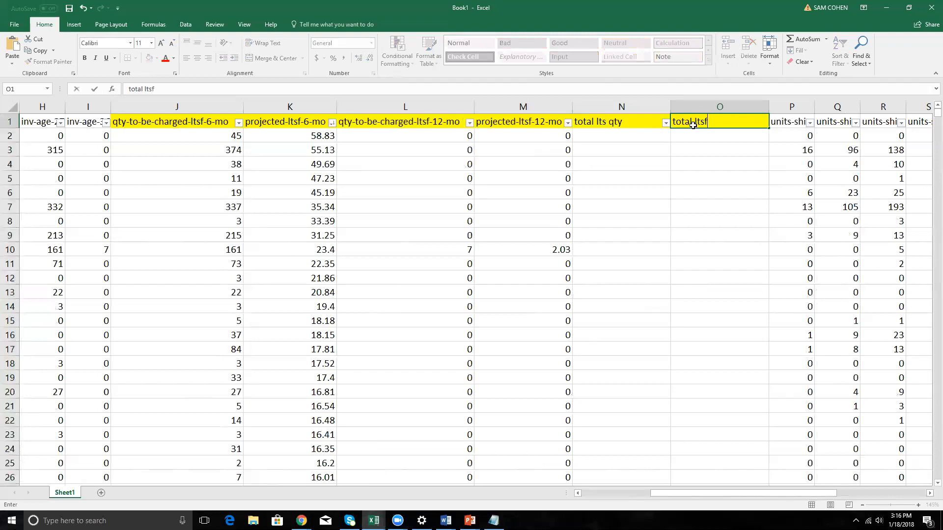
key(Return)
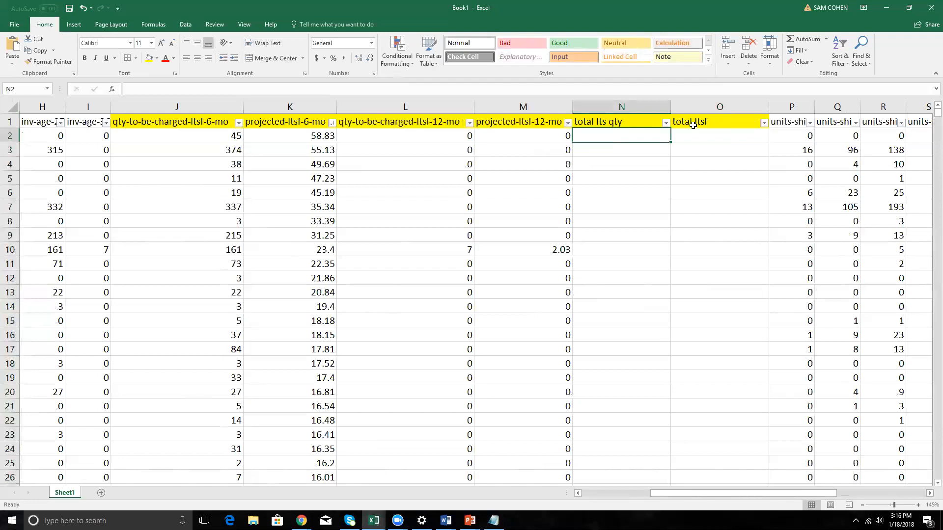
Add the 6-month and 12-month quantities to be charged in N2 with the formula =J2+L2.
text(=)
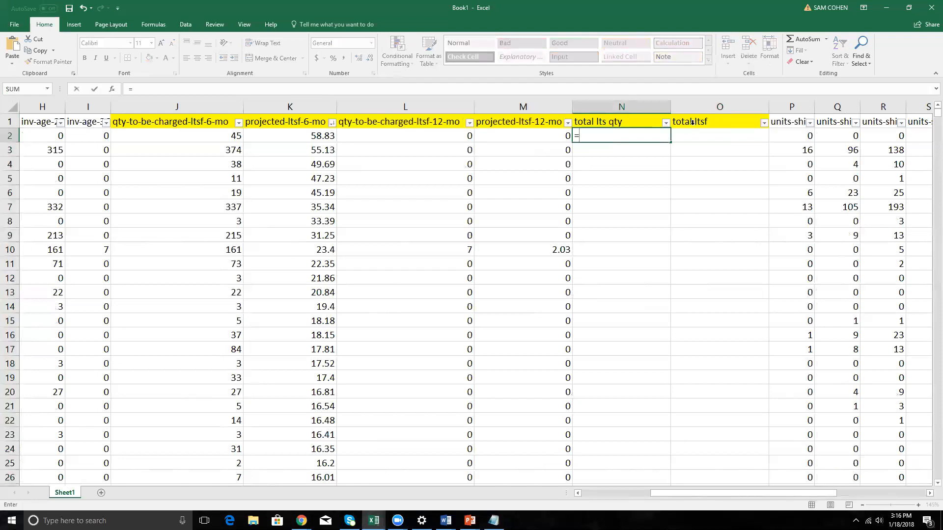
click(222, 137)
text(+)
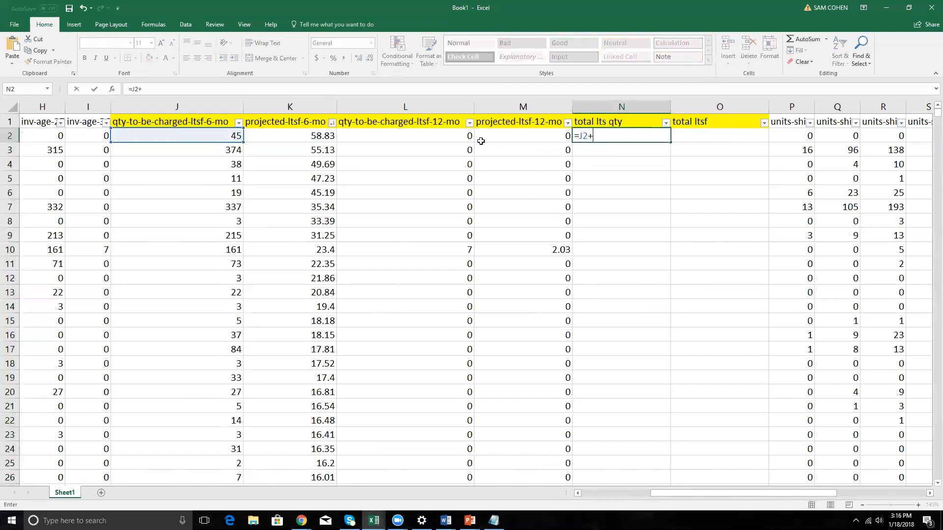
click(450, 138)
key(Return)
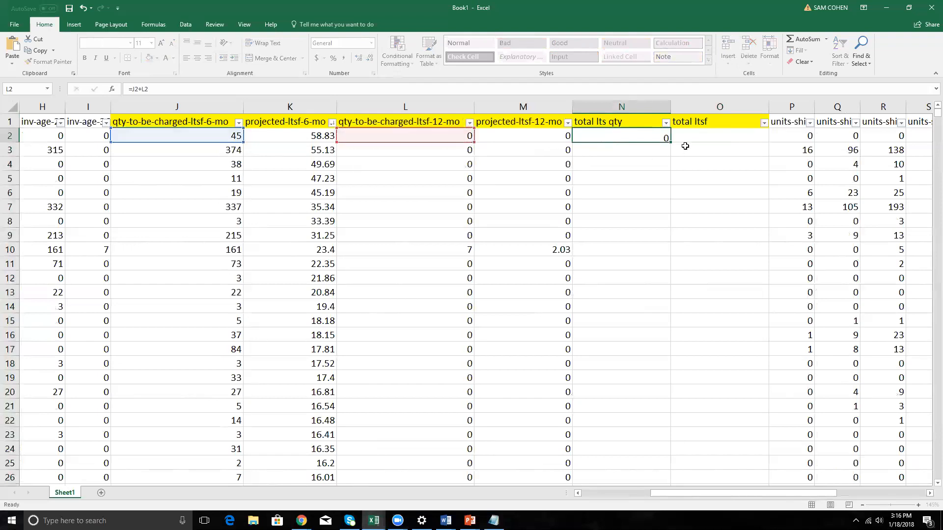
click(416, 140)
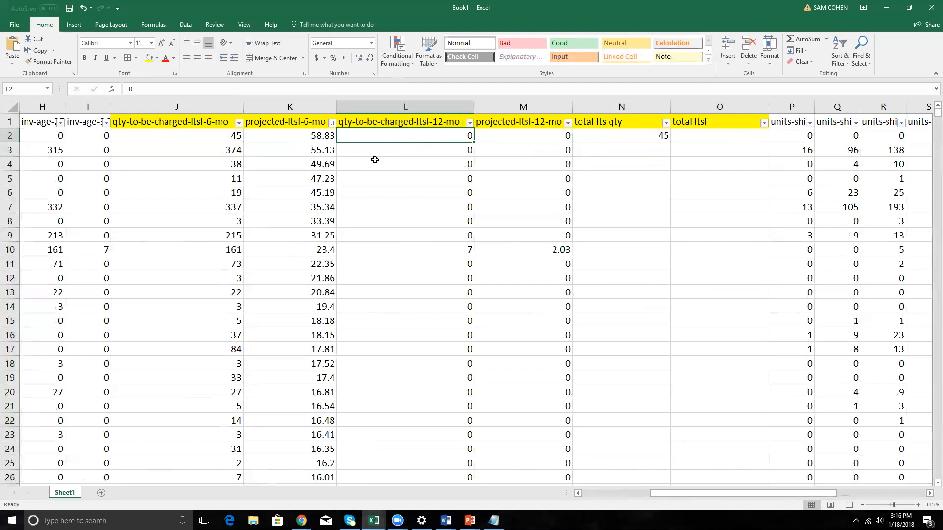
Add the 6-month and 12-month projected fees in O2 with =K2+M2 and fill both total formulas down to the last row.
click(681, 133)
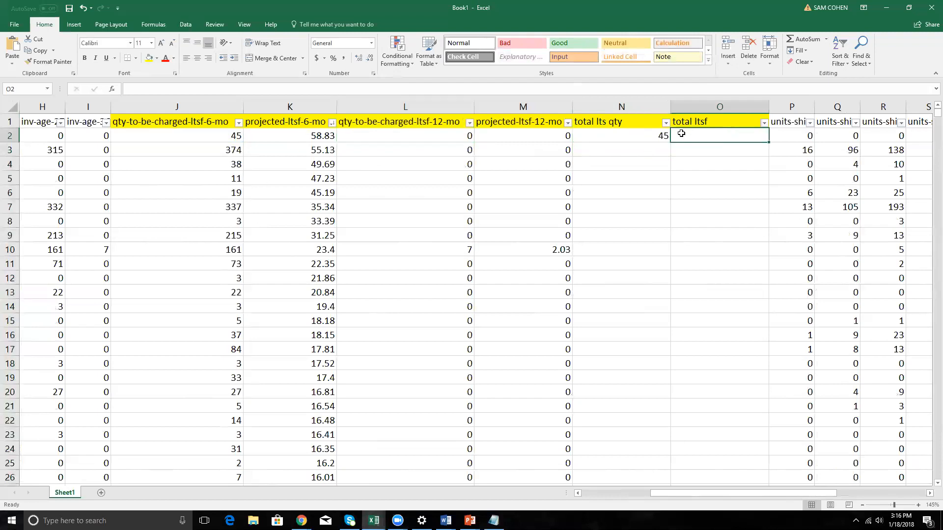
text(=)
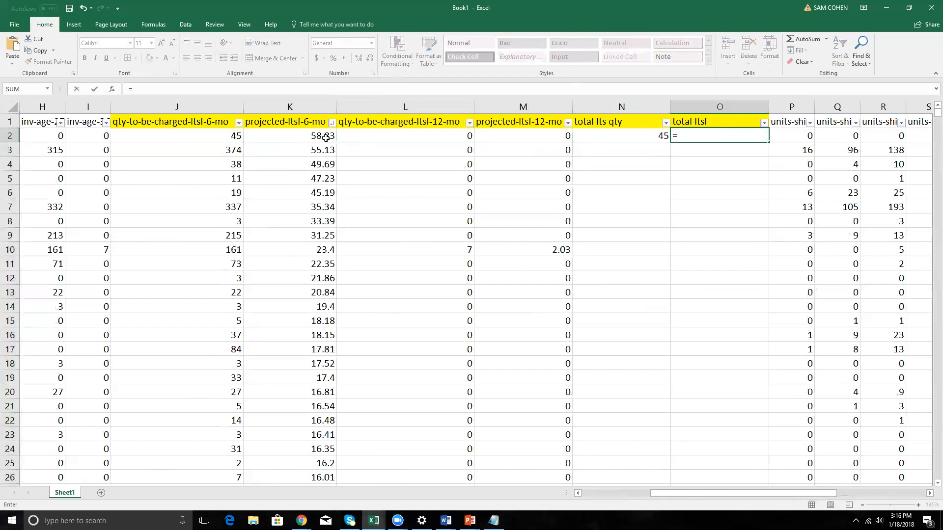
click(326, 138)
text(+)
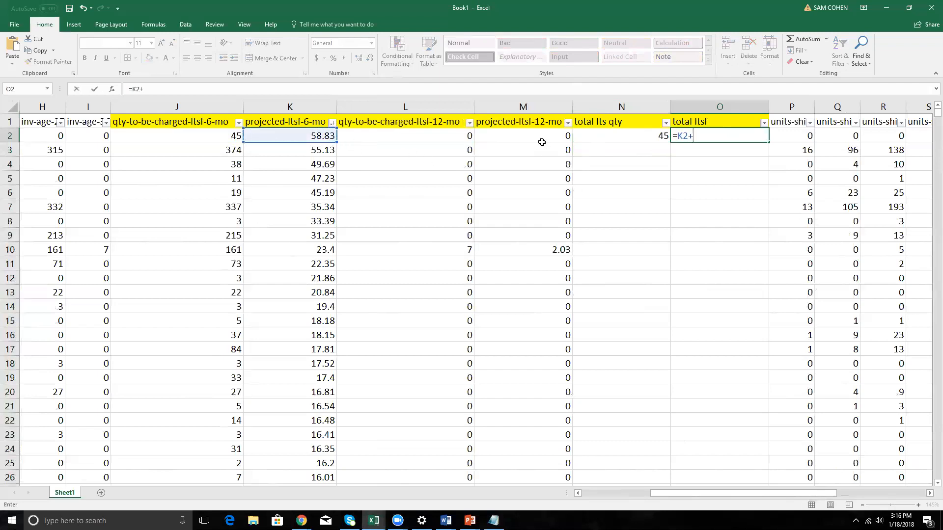
click(541, 141)
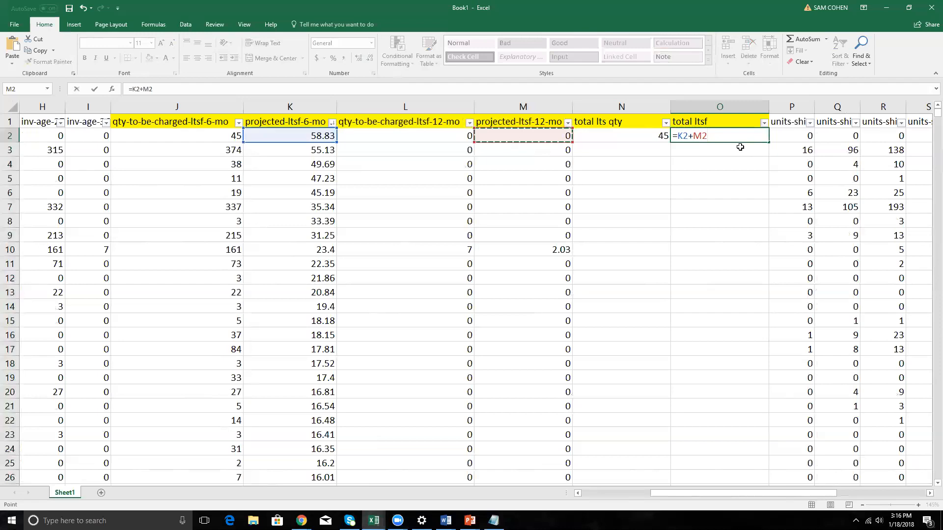
key(Return)
drag(653, 138, 716, 139)
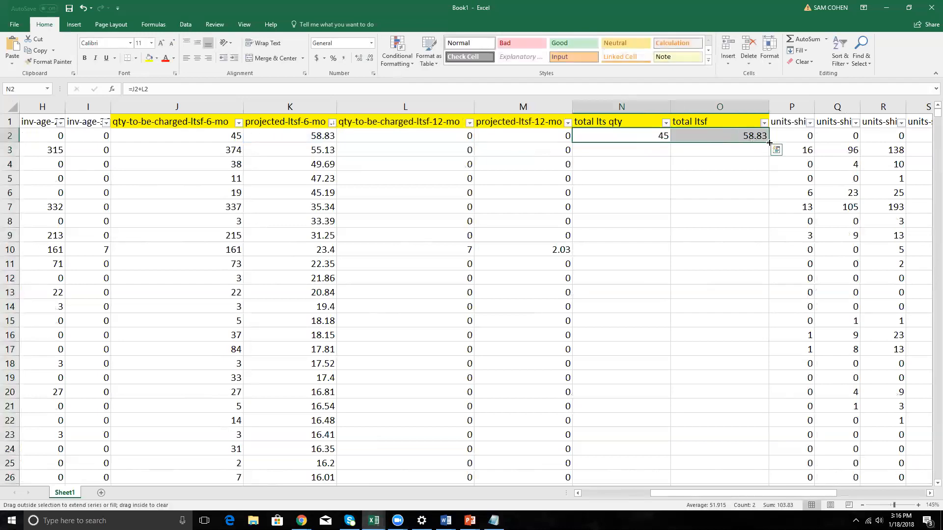
double_click(769, 142)
Sort total ltsf from largest to smallest and review the highest combined fees.
click(764, 122)
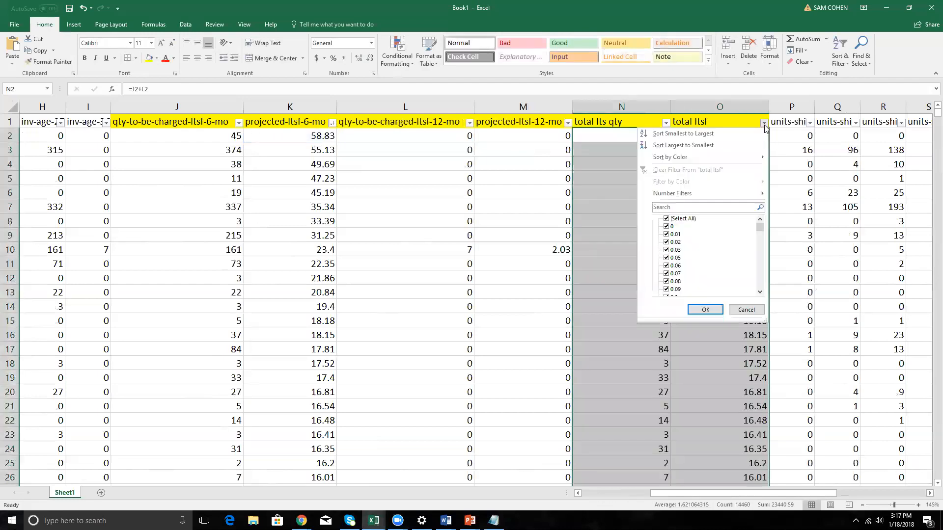
click(709, 145)
drag(747, 134, 756, 204)
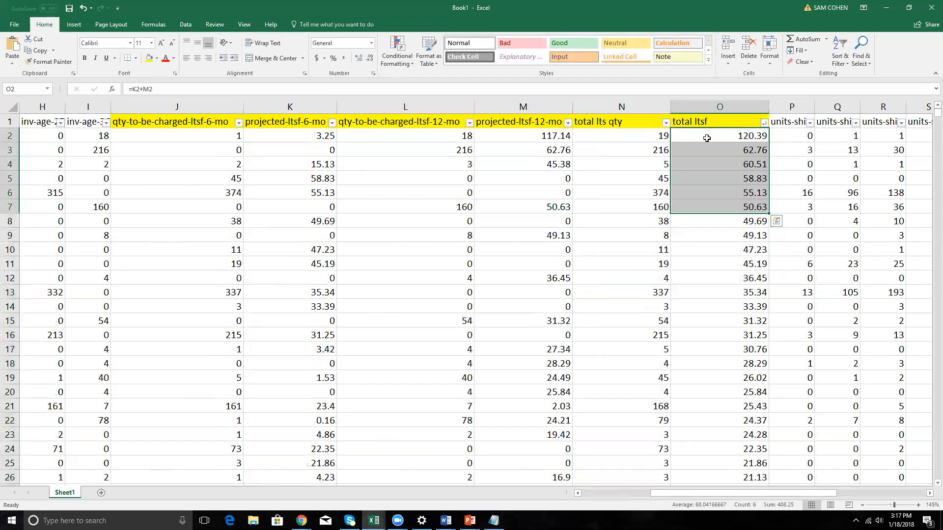
Compare the highest total ltsf values with the units-shipped columns and slightly widen the units-shipped-last-90-days column.
key(Up)
key(Right)
key(Right)
key(Right)
key(Right)
key(Right)
key(Right)
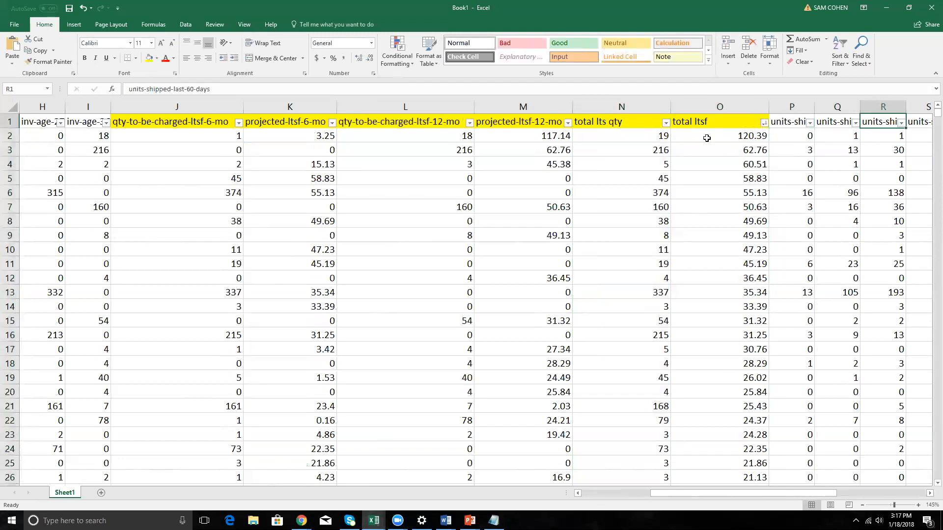
key(Left)
key(Left)
key(Left)
key(Left)
drag(514, 140, 511, 238)
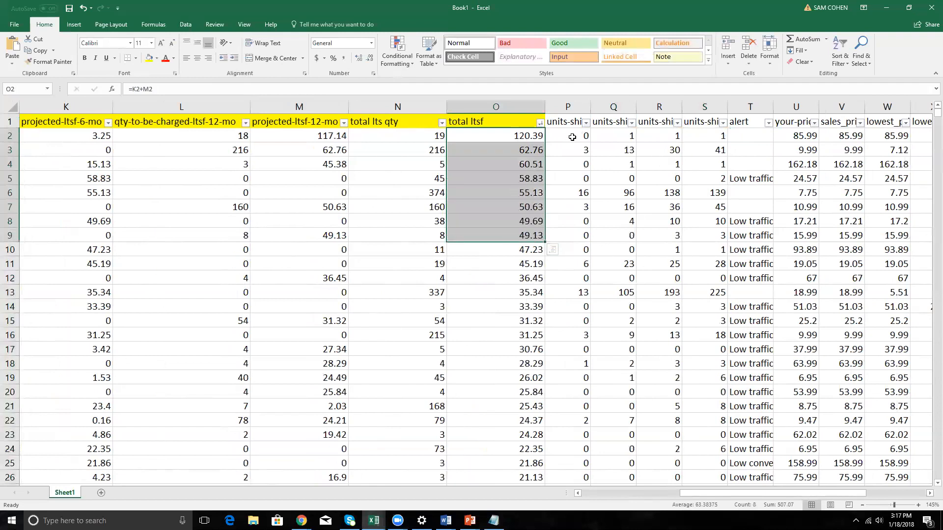
key(Right)
key(Right)
key(Right)
key(Right)
key(Up)
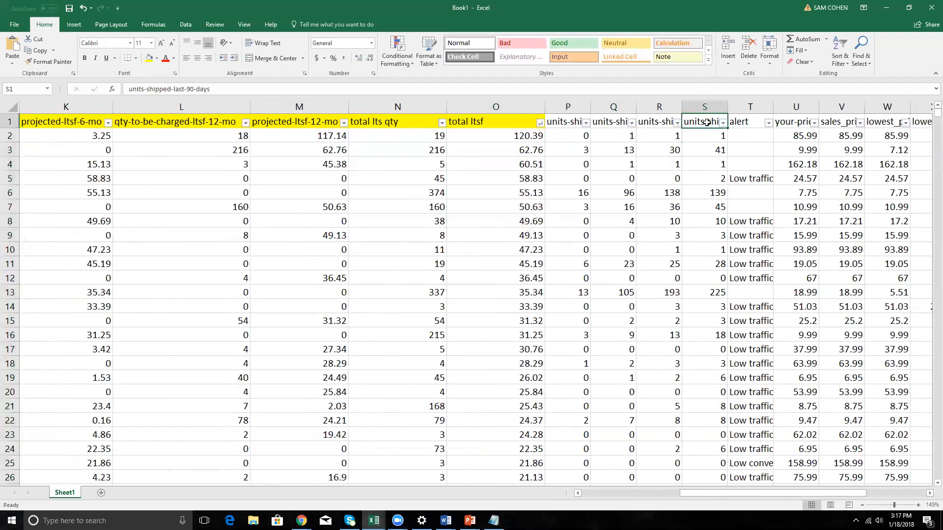
drag(728, 112, 736, 112)
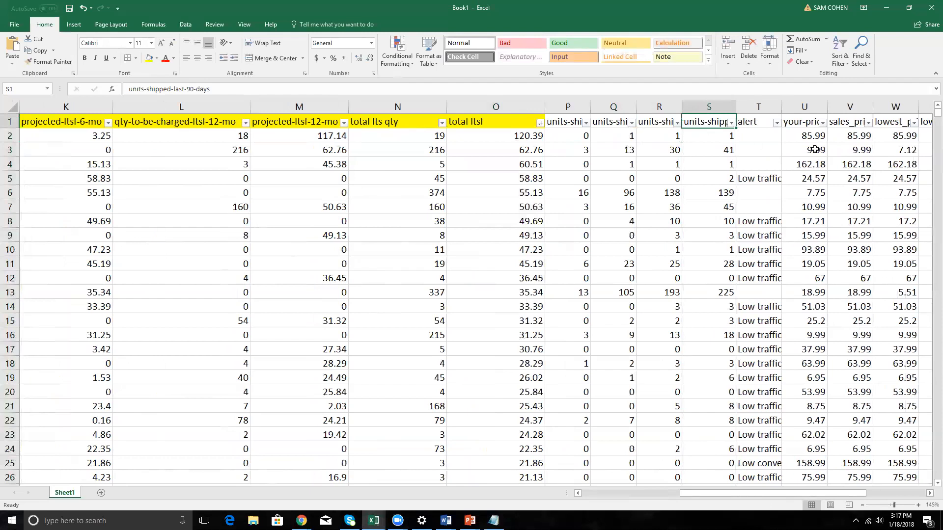
Review the total ltsf values and select the whole column to read its sum.
click(522, 149)
scroll(523, 162, down, 20)
scroll(525, 179, up, 8)
scroll(526, 179, up, 13)
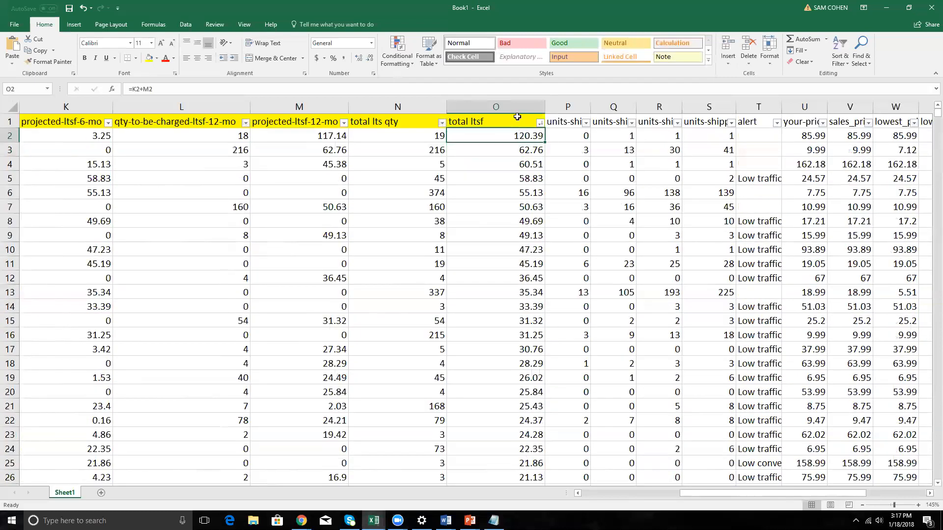
click(520, 107)
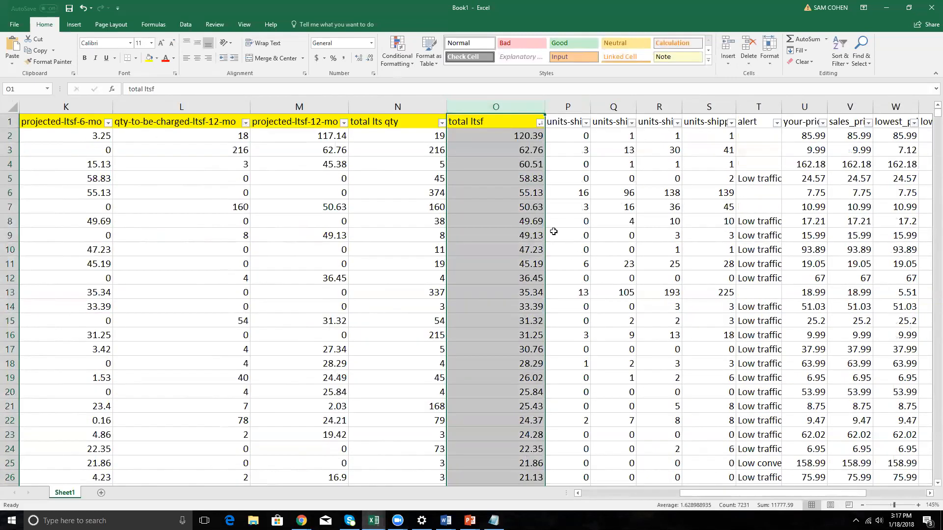
Sum the total ltsf column in O7232, below the last row, and apply the dollar accounting format to the result.
click(528, 138)
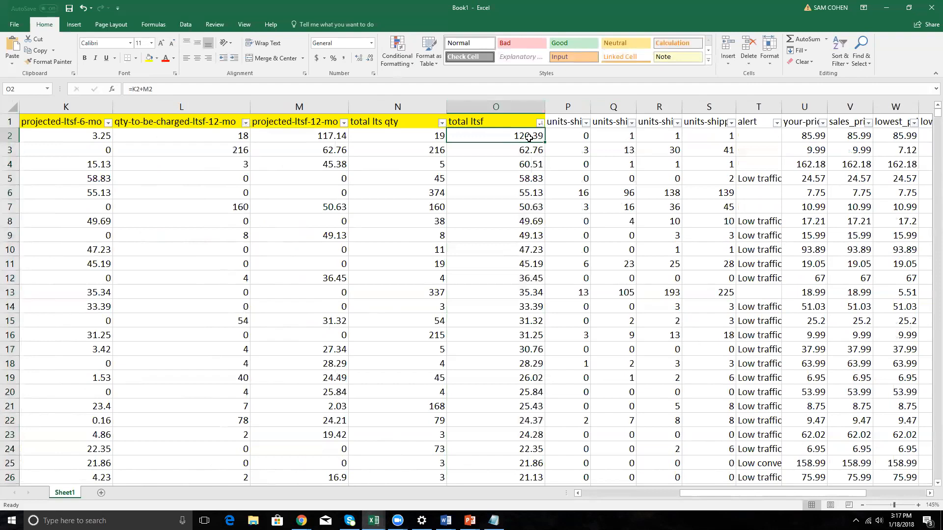
key(ctrl+Down)
key(Down)
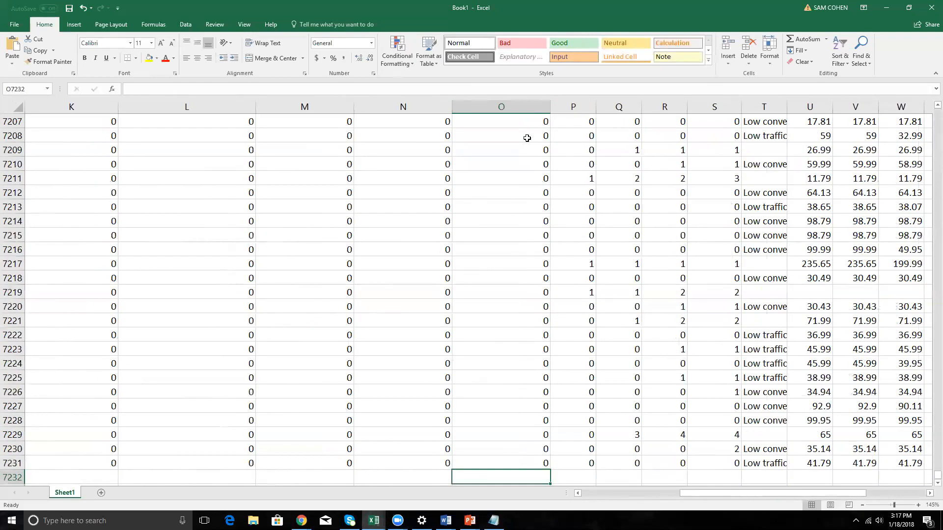
key(alt+equal)
key(Return)
key(Up)
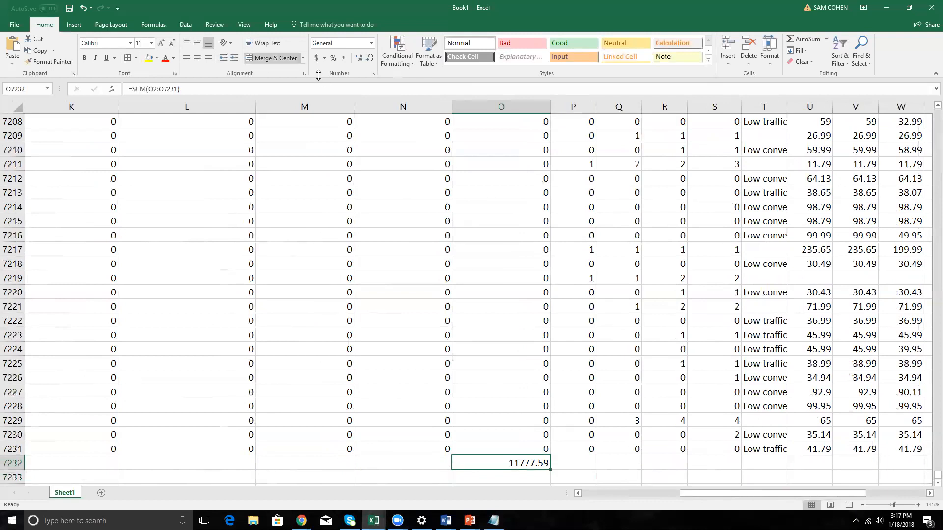
click(317, 58)
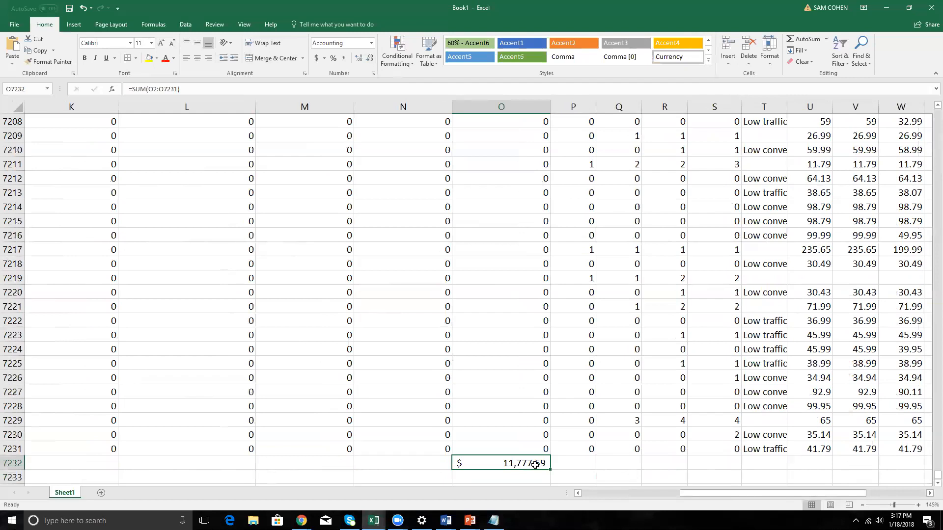
Delete the sum from O7232 and return to the first data row of total ltsf.
key(Delete)
key(Up)
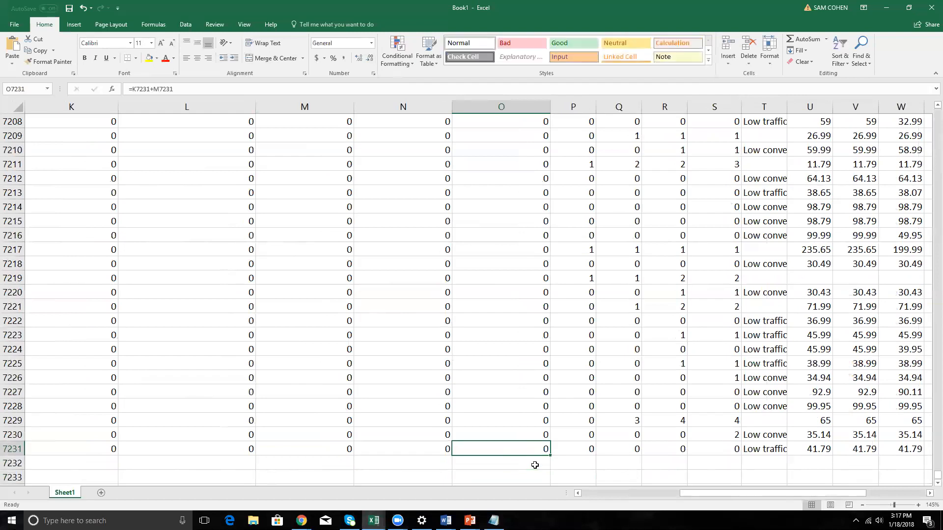
key(ctrl+Up)
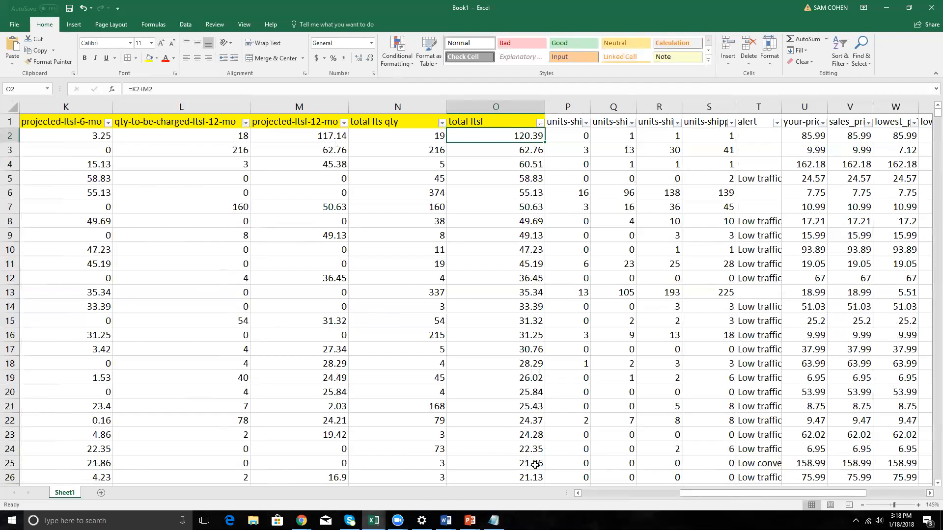
key(Up)
key(Down)
key(Up)
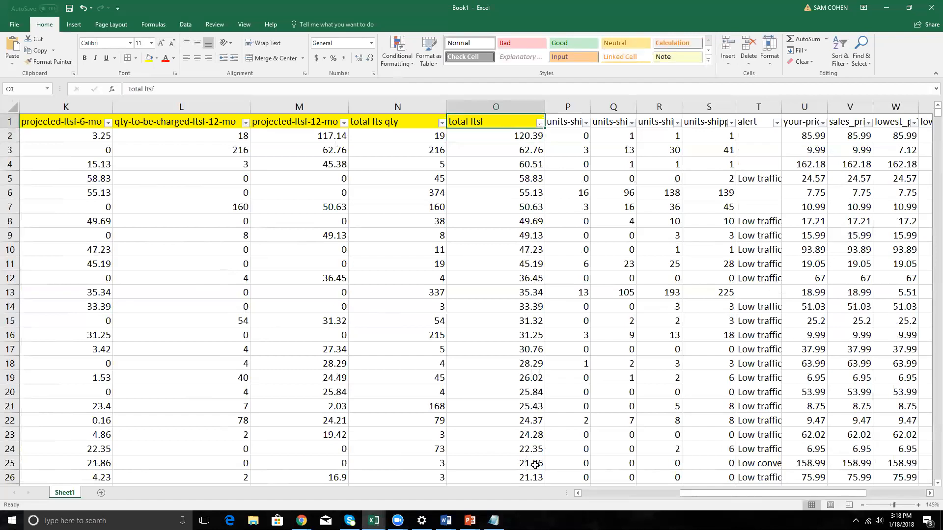
key(Down)
key(Down)
key(Up)
key(Up)
key(Down)
key(Up)
key(Down)
key(Up)
key(Down)
key(Up)
key(ctrl+Down)
key(ctrl+Up)
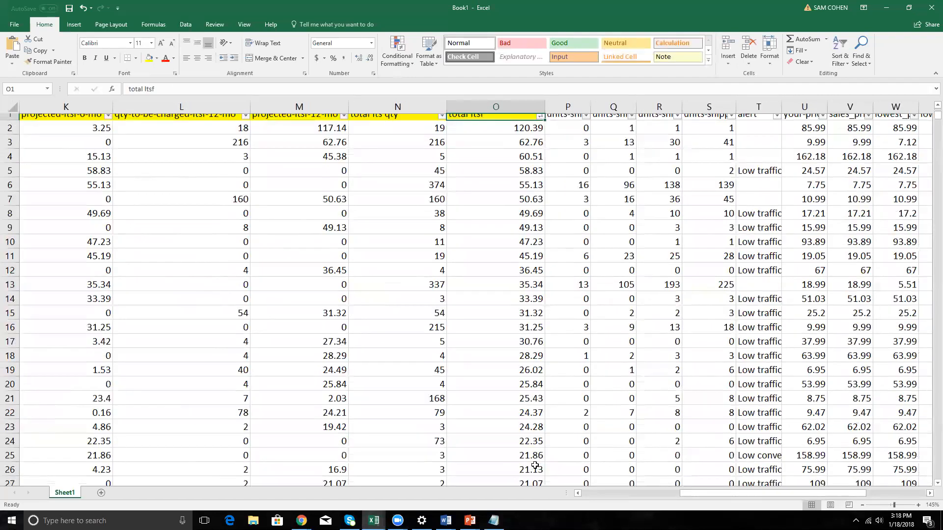
Review the total ltsf column from its highest charges to its last row, returning to the top beside the units-shipped columns.
key(Down)
key(Down)
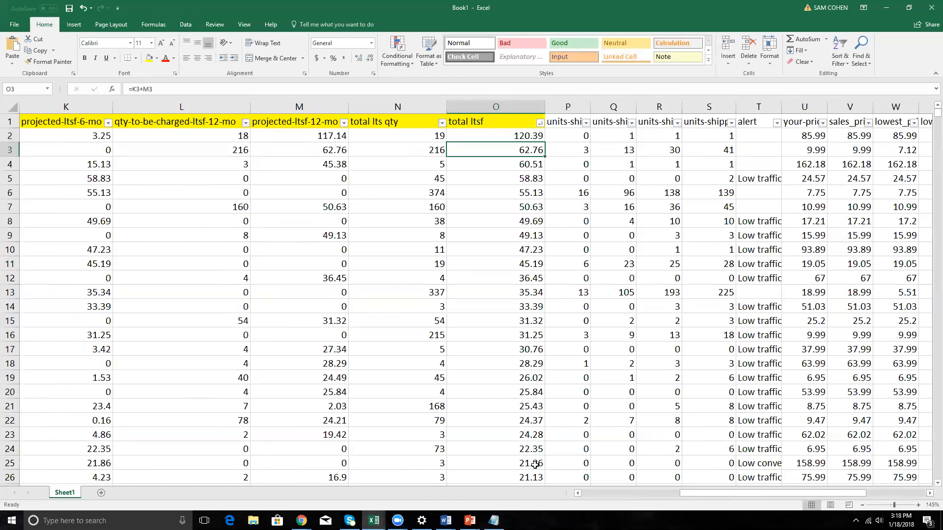
key(Up)
key(Up)
key(Down)
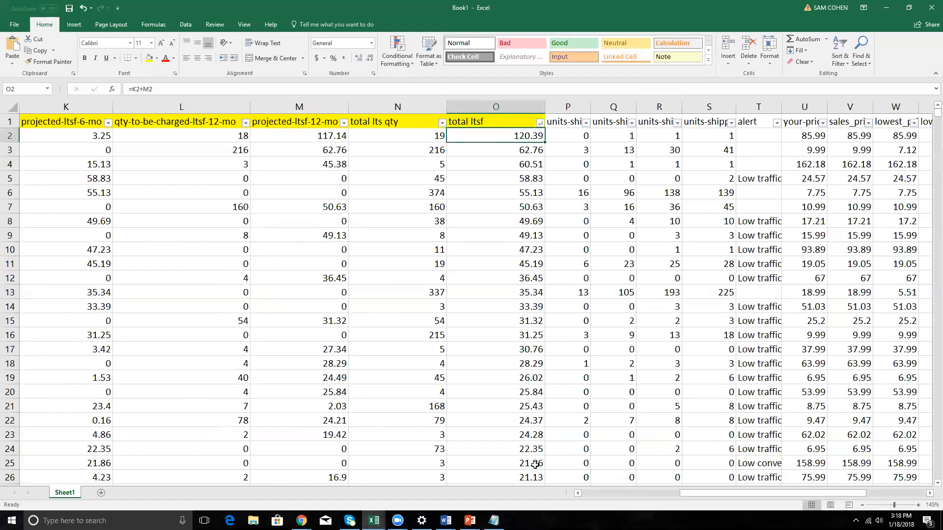
key(Up)
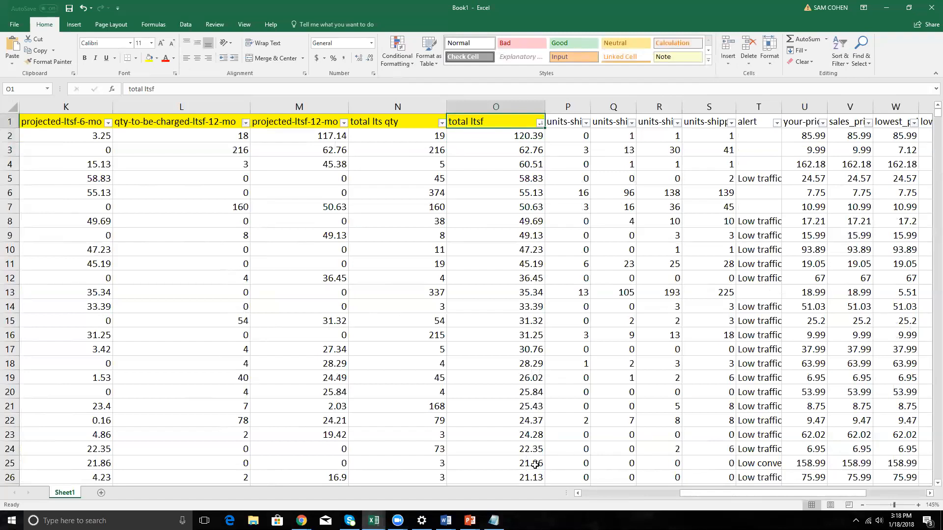
key(ctrl+Down)
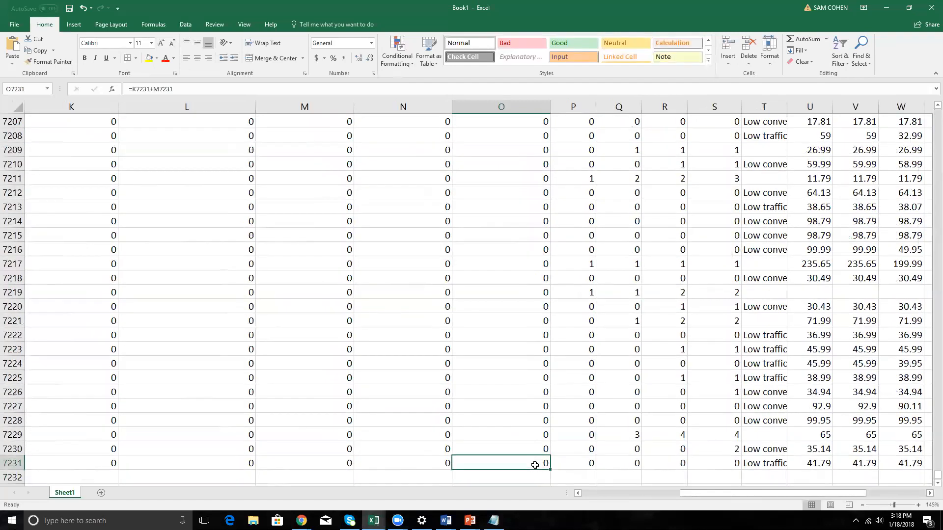
key(ctrl+Up)
key(Down)
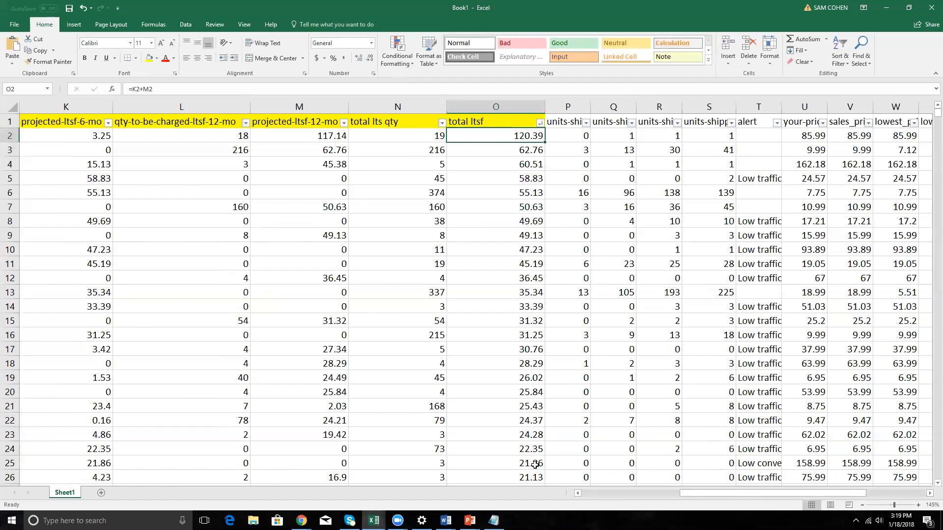
key(Up)
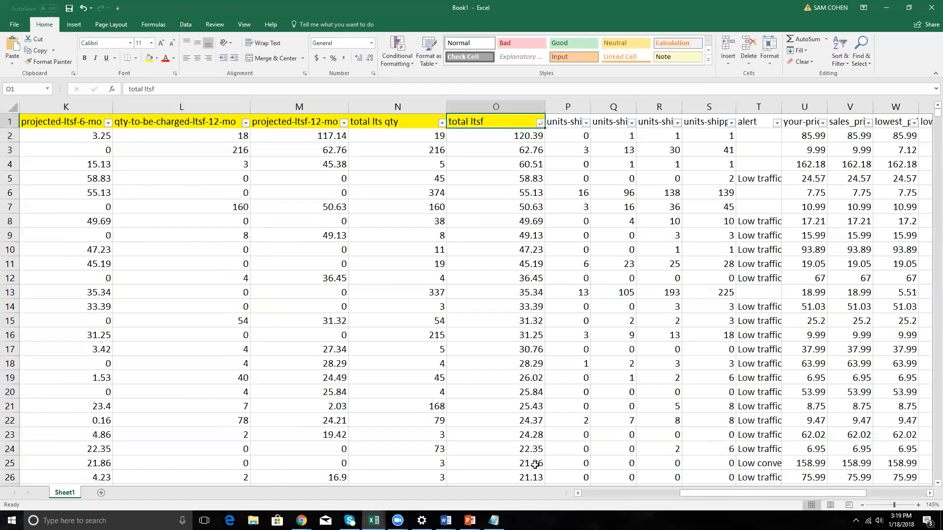
key(Right)
key(Right)
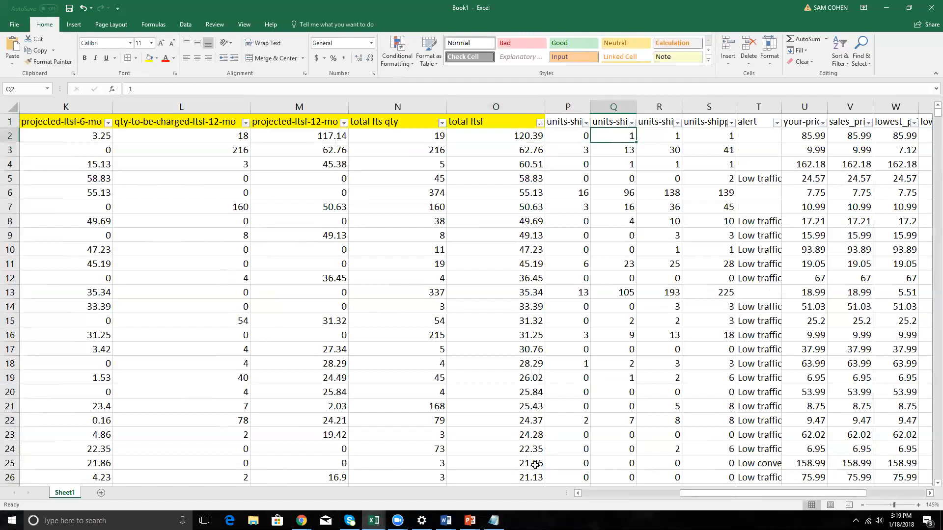
Filter the total ltsf column to show only rows with a value of 0.
click(486, 248)
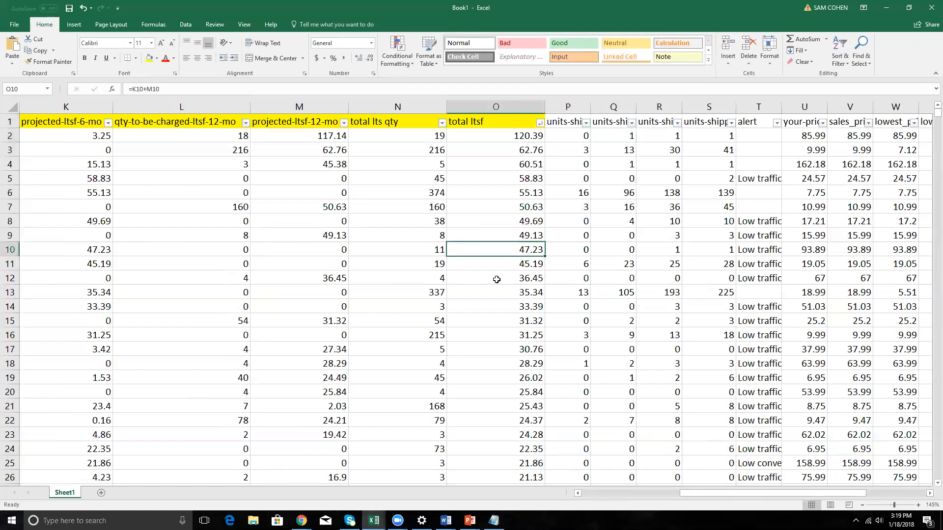
click(526, 139)
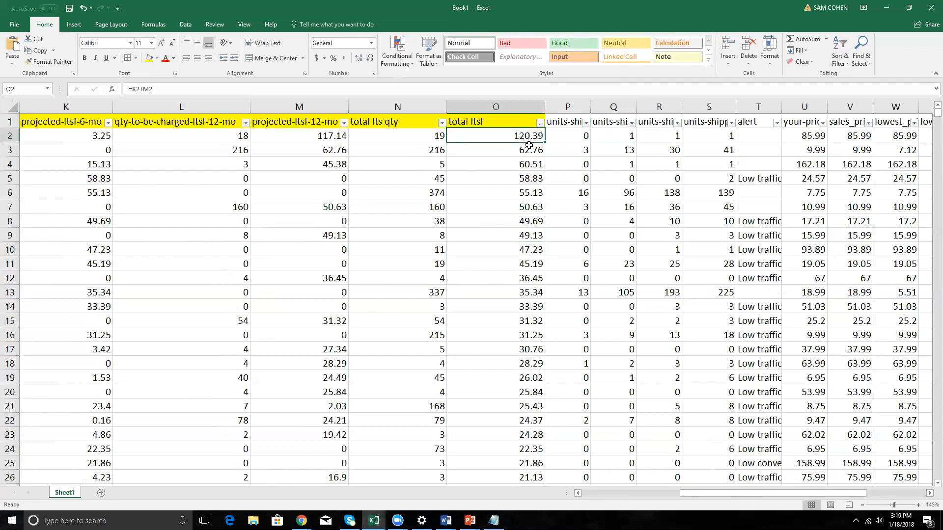
click(540, 123)
click(455, 218)
click(446, 227)
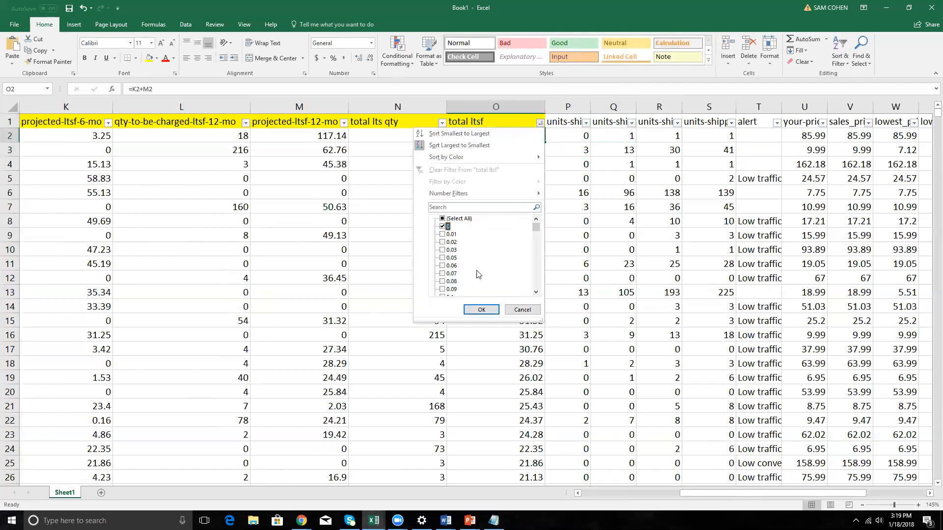
click(481, 309)
Delete all filtered rows with zero total ltsf, starting at row 3376.
click(515, 150)
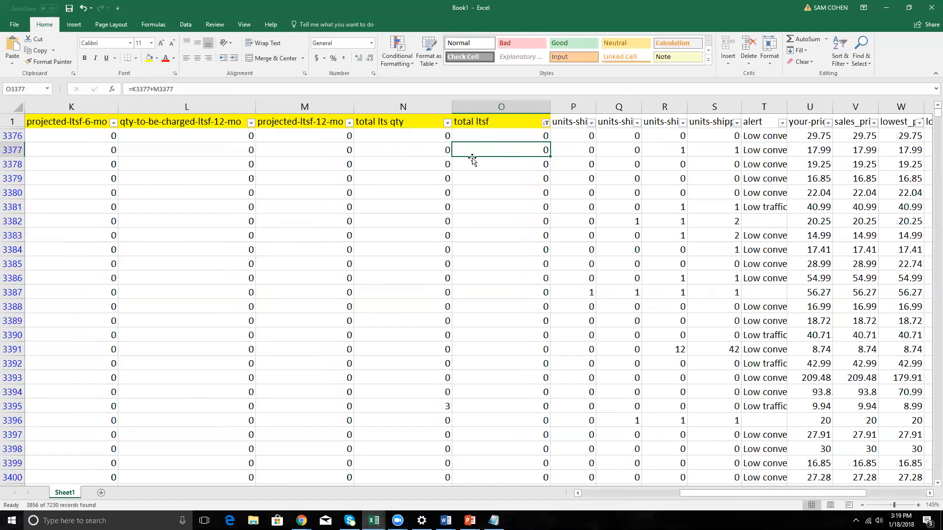
click(13, 136)
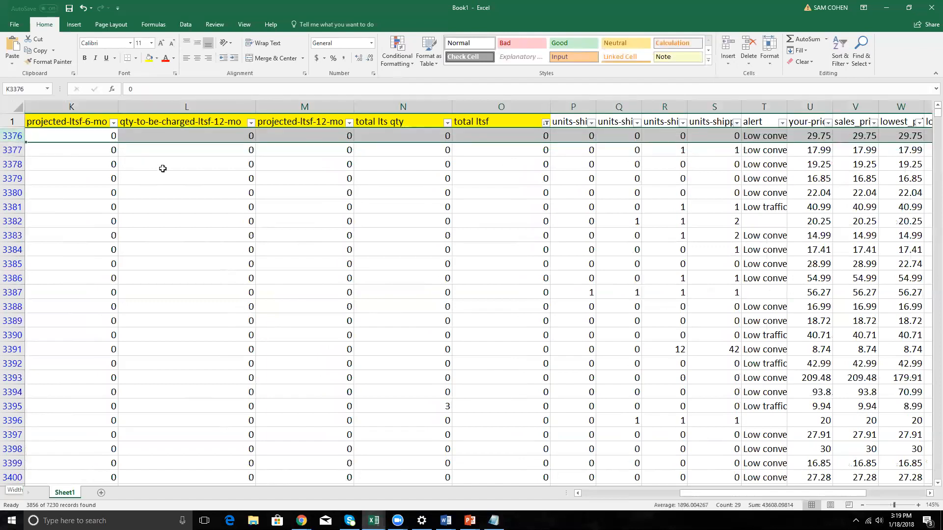
key(ctrl+shift+Down)
right_click(339, 196)
key(d)
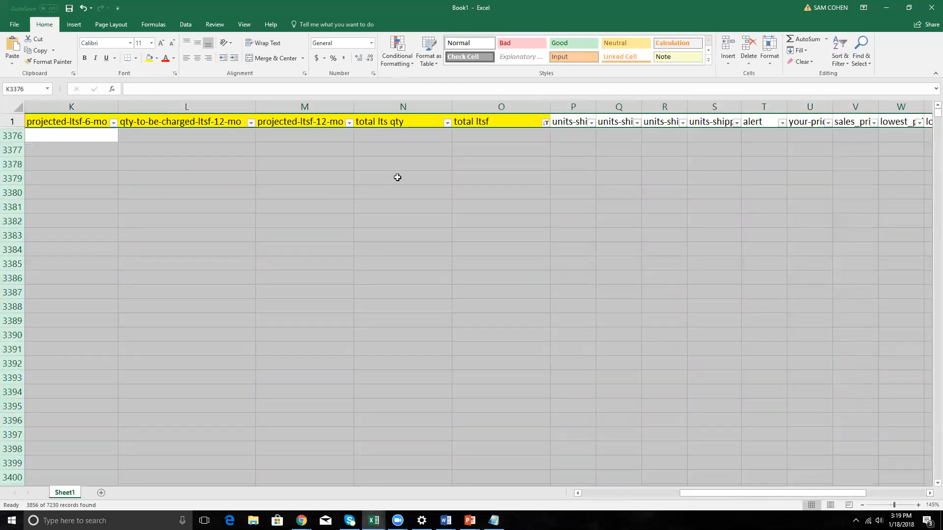
Remove the total ltsf filter to show the remaining rows, and turn the header filters back on.
click(483, 120)
key(ctrl+shift+l)
key(ctrl+shift+l)
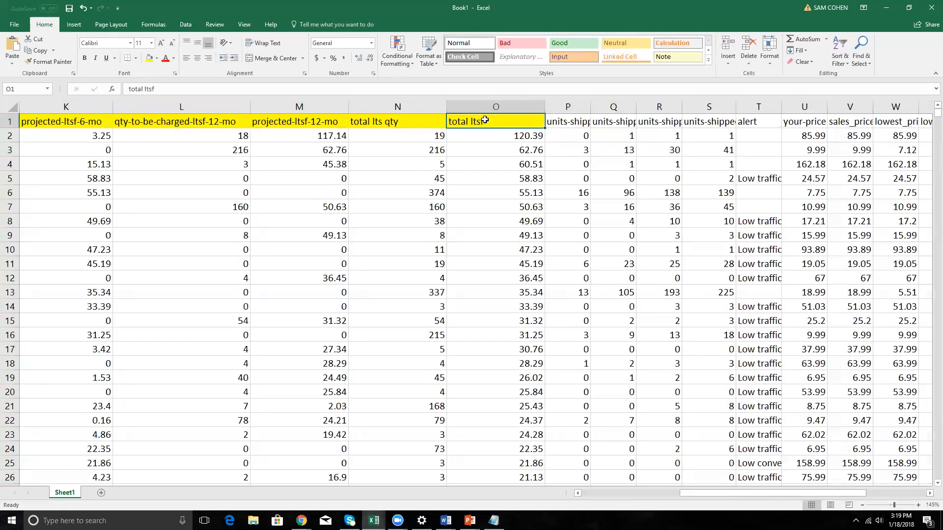
Look through the column headers from total ltsf to cost savings of removal and return to total ltsf.
key(Right)
key(Right)
key(Right)
key(Right)
key(Left)
key(Left)
key(Left)
key(Right)
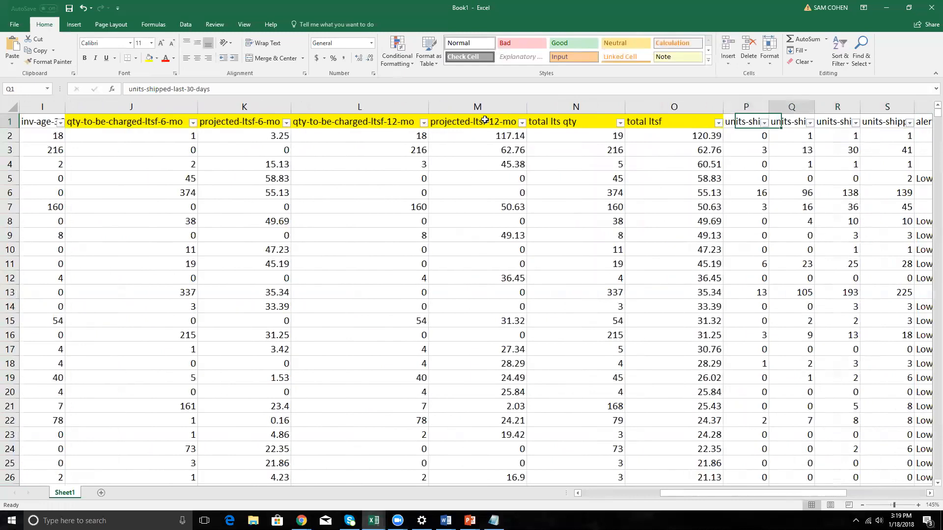
key(Right)
key(Right)
key(Right)
key(Right)
key(Right)
key(Right)
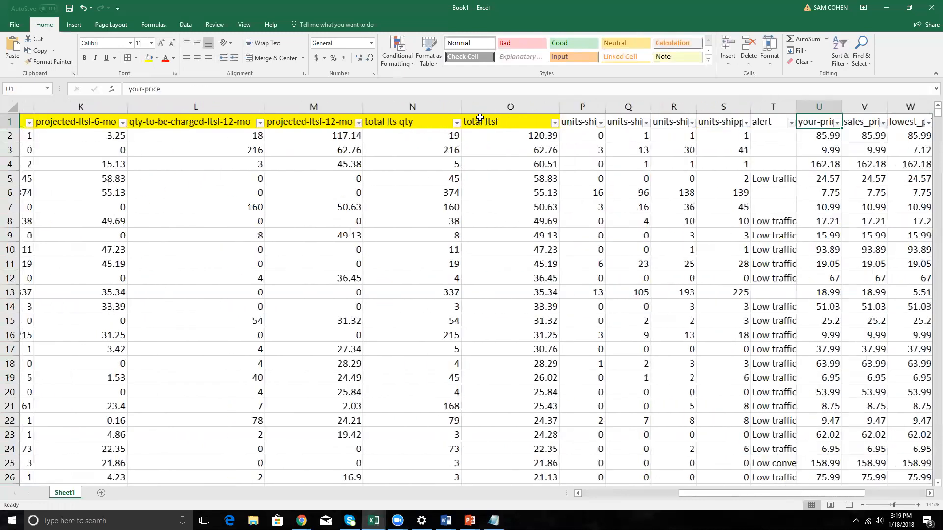
key(Right)
key(Right)
key(Right)
key(Right)
key(Right)
key(Right)
key(Right)
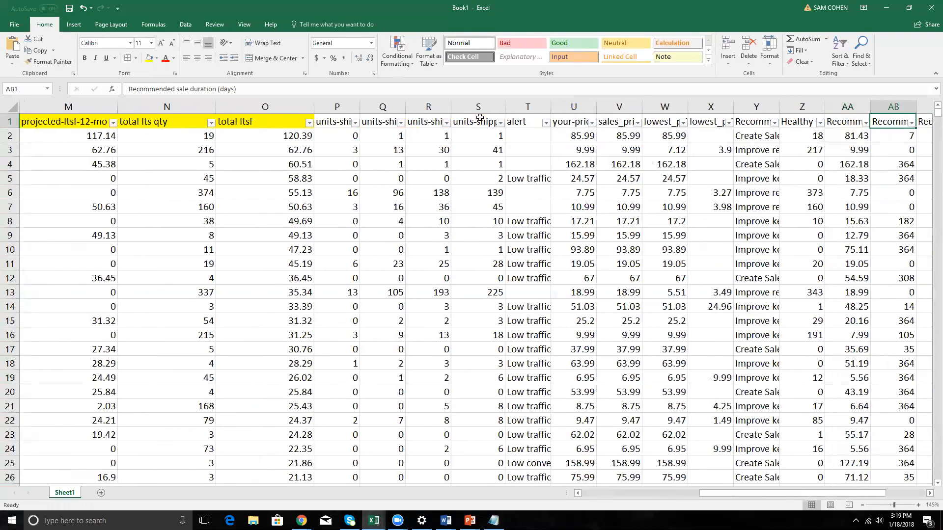
key(Right)
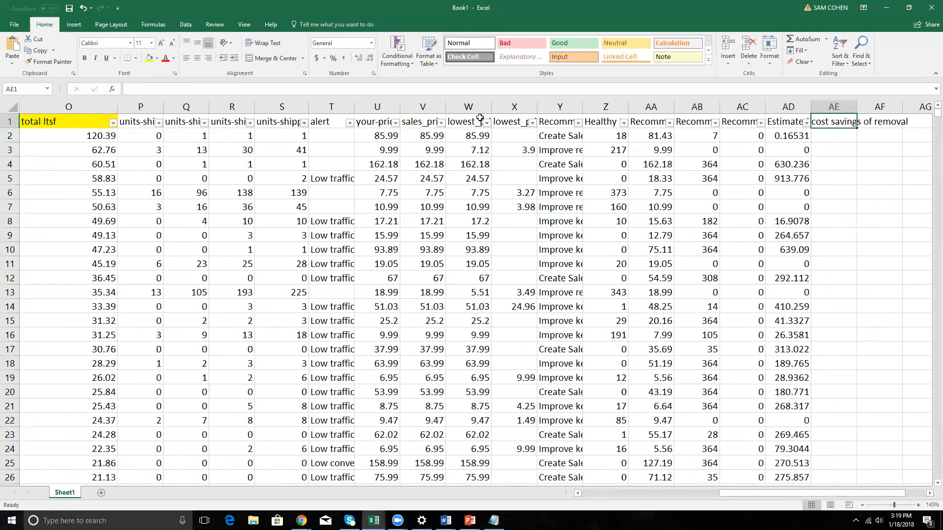
key(Left)
key(Left)
key(Left)
key(Left)
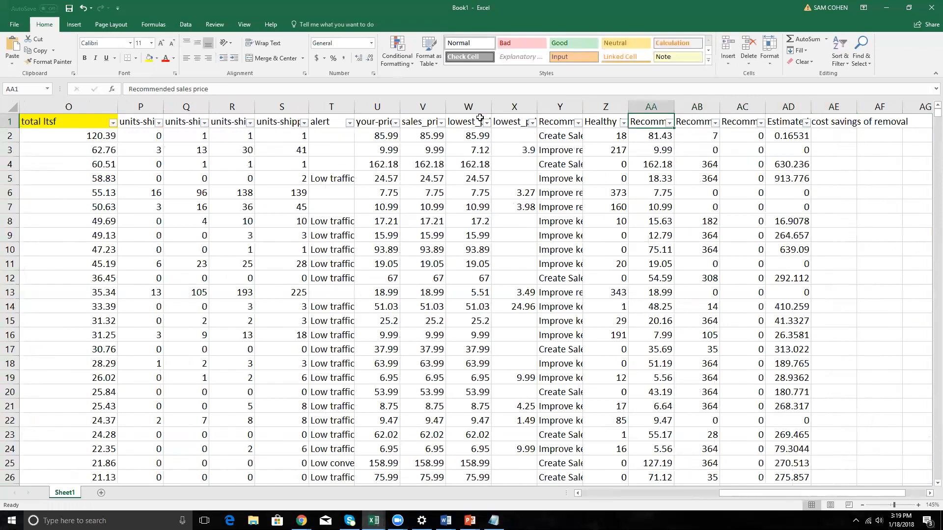
key(Left)
key(Left)
key(Left)
key(Left)
key(Left)
key(Left)
key(Left)
key(Left)
key(Left)
key(Left)
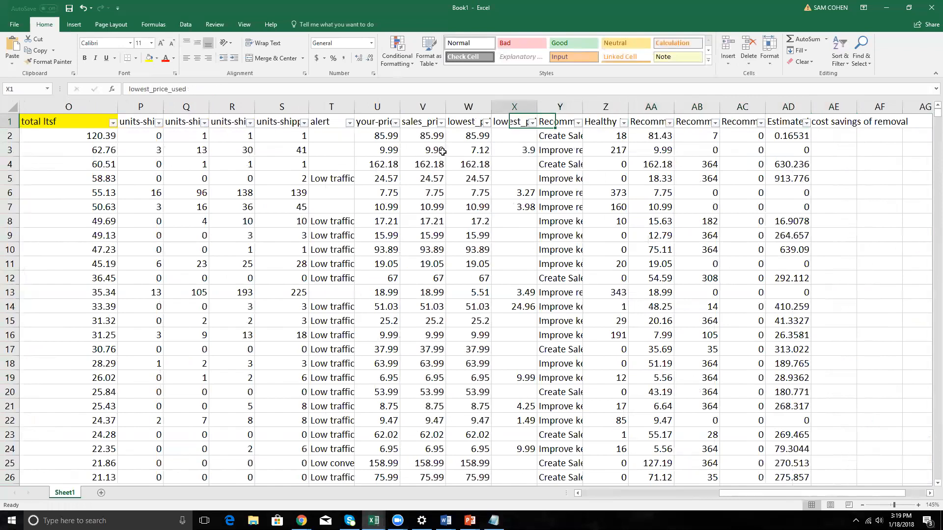
key(Left)
key(Left)
key(Left)
key(Left)
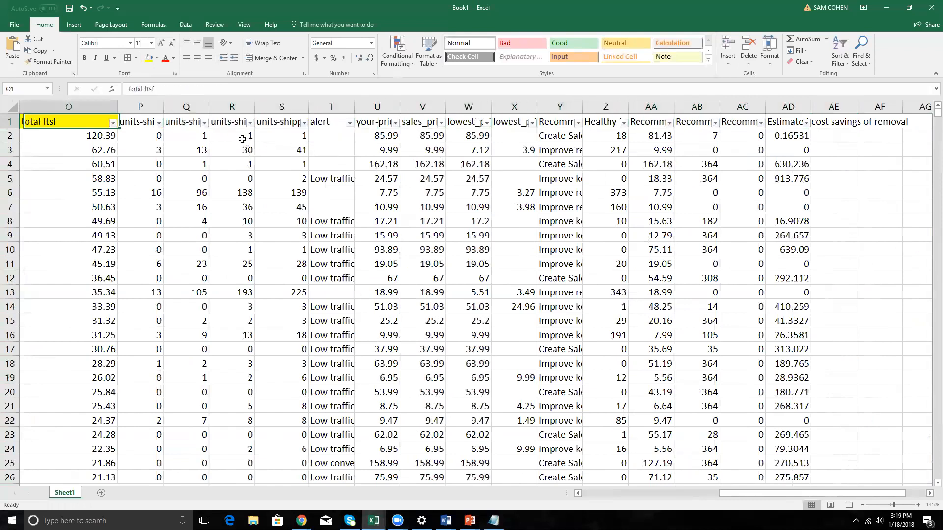
Insert a new column P before units-shipped-last-7-days and head it "per unit".
click(329, 107)
right_click(329, 107)
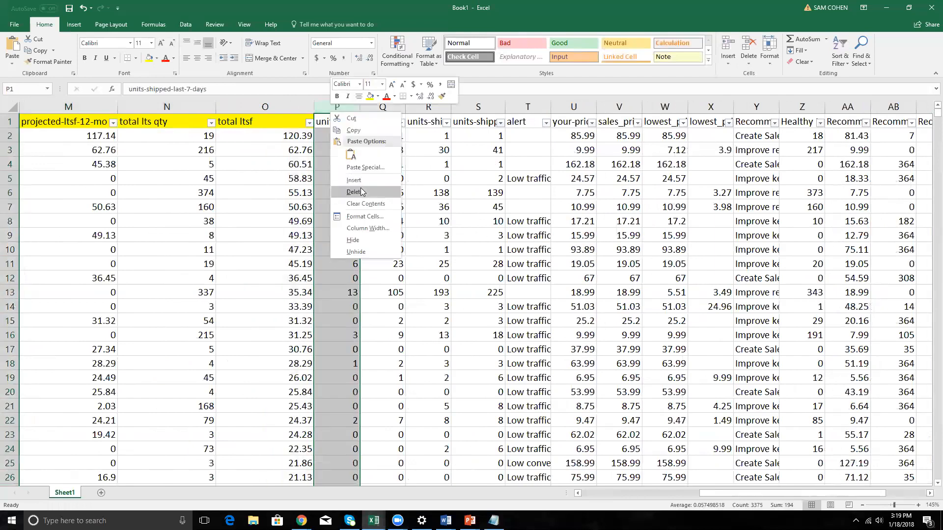
click(346, 180)
click(334, 125)
text(per unit)
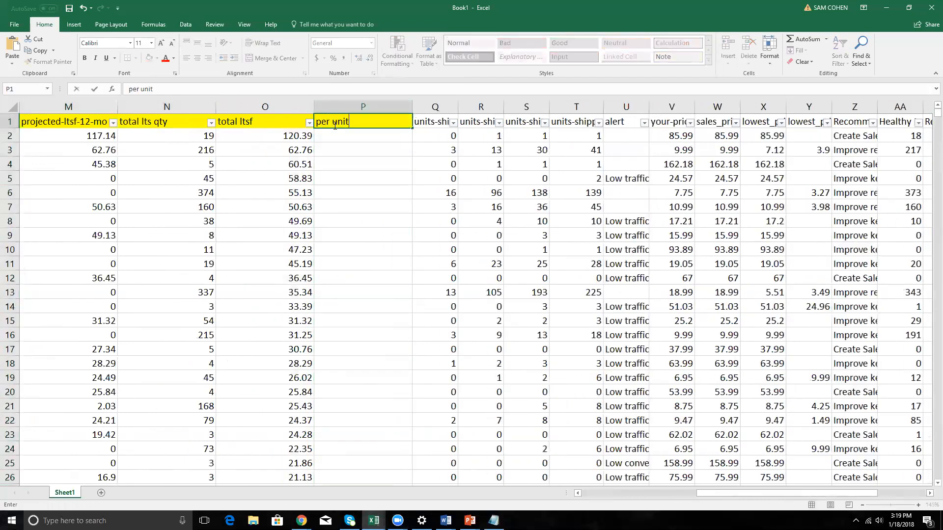
key(Return)
Calculate the per unit charge in P2 with =O2/N2 and fill the formula down the column.
text(=)
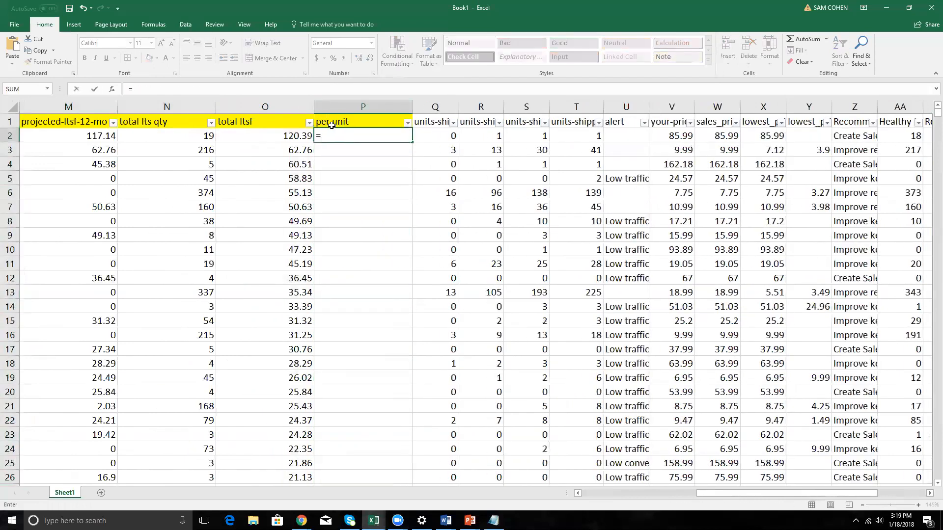
click(293, 135)
text(/)
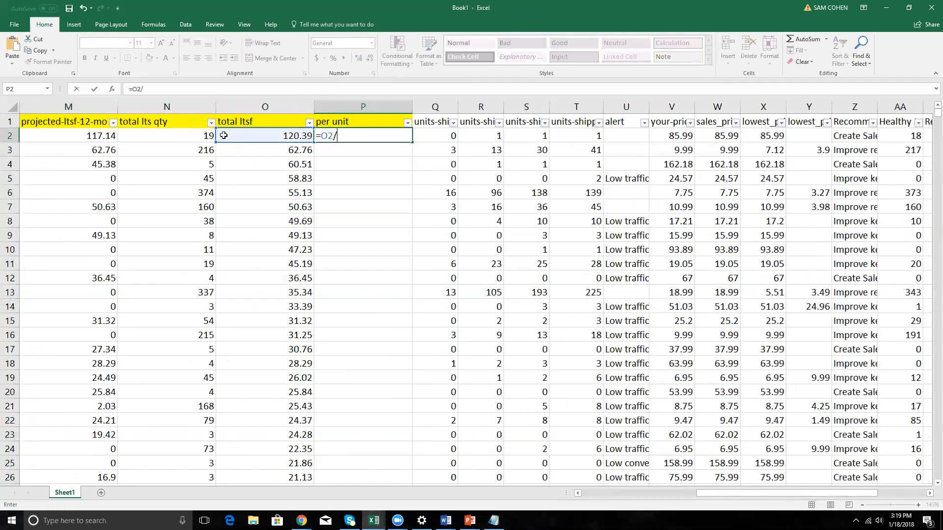
click(204, 135)
key(Return)
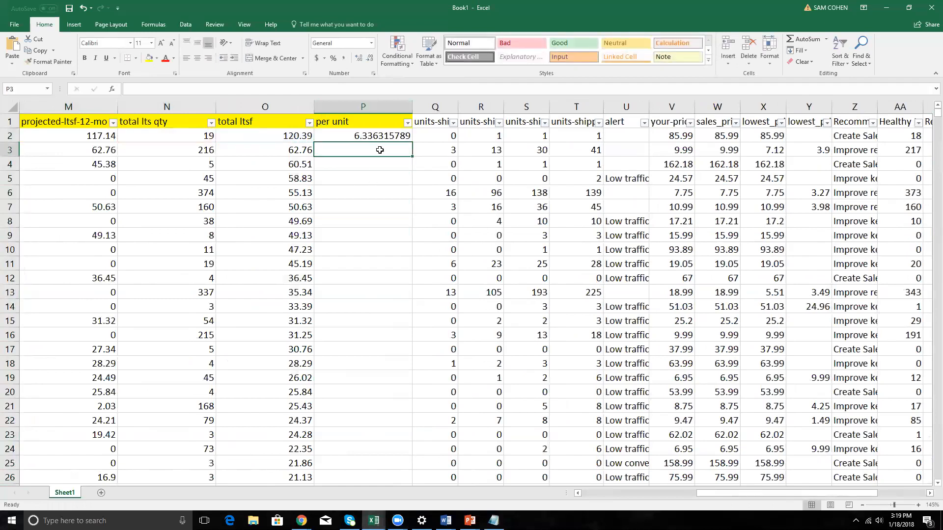
click(378, 136)
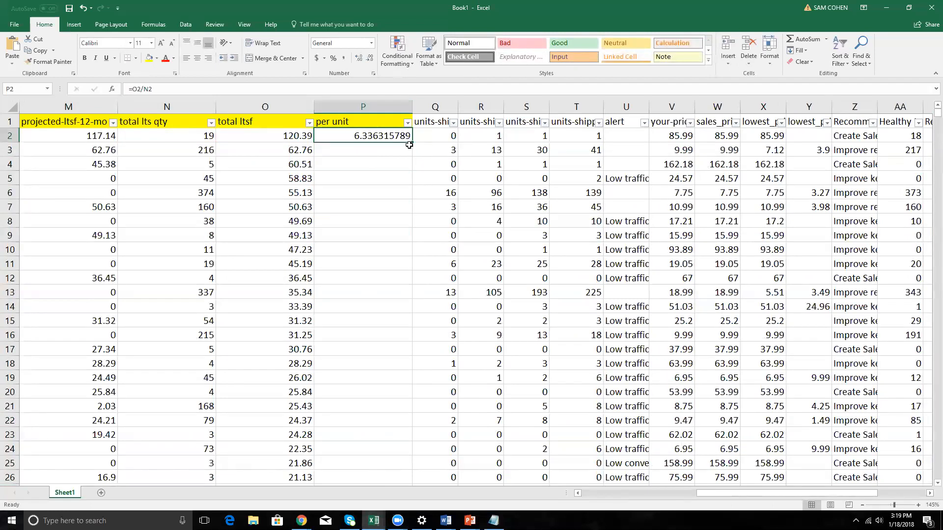
double_click(411, 142)
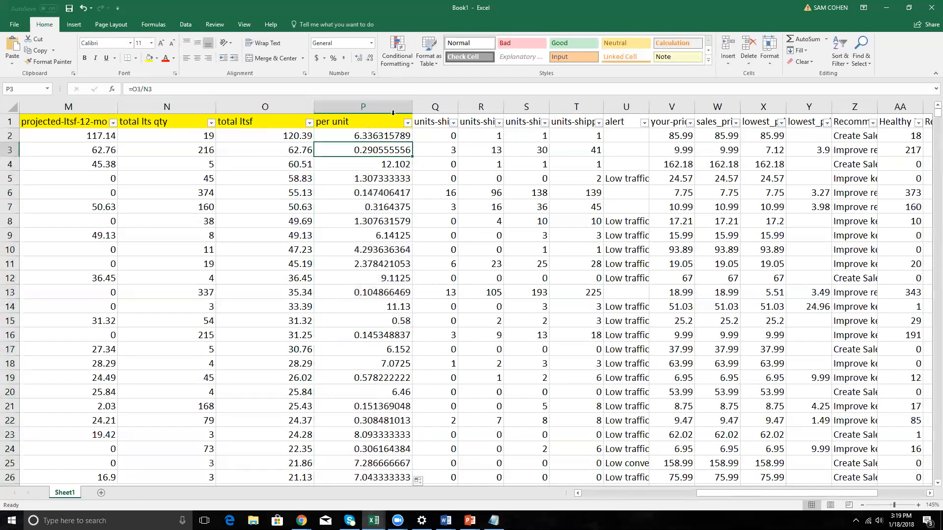
Apply the dollar accounting format to the whole per unit column.
click(361, 108)
click(317, 58)
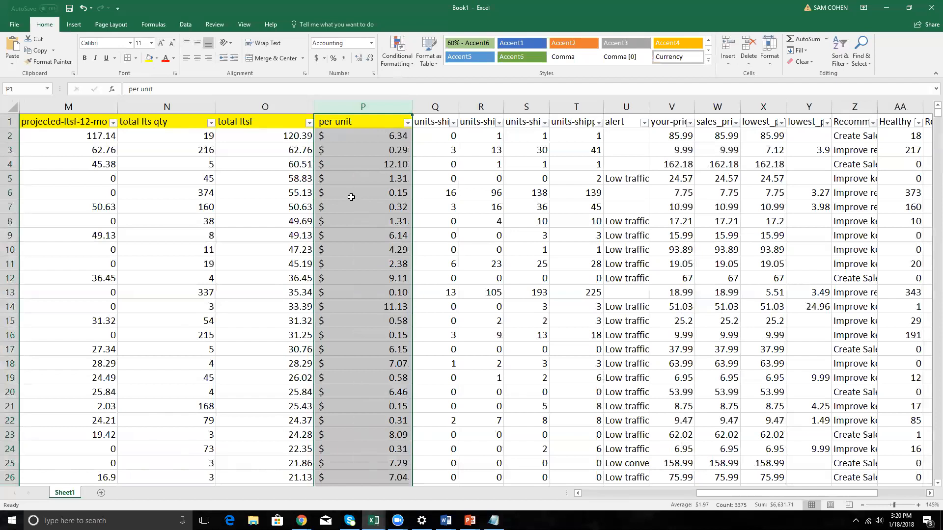
click(396, 142)
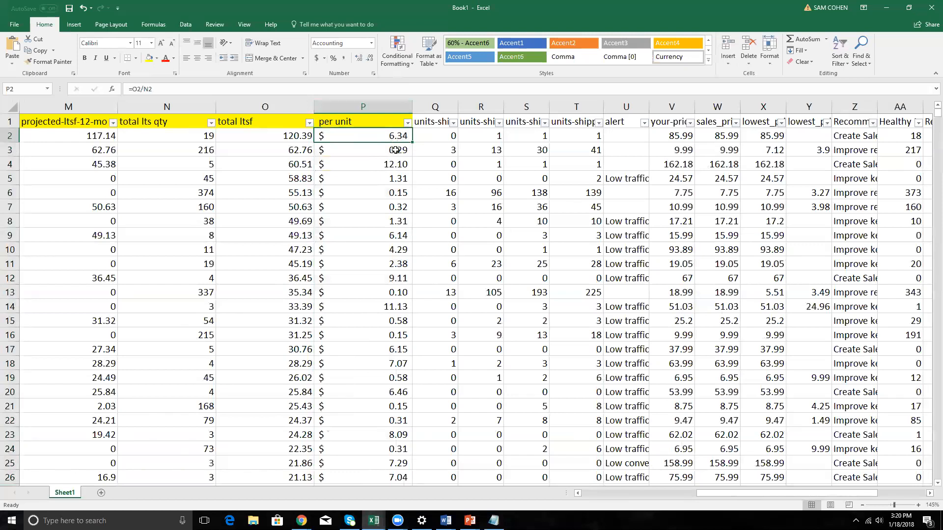
Sort the rows by per unit from smallest to largest and select the lowest values in P2:P24.
click(407, 122)
click(392, 132)
drag(393, 132, 398, 443)
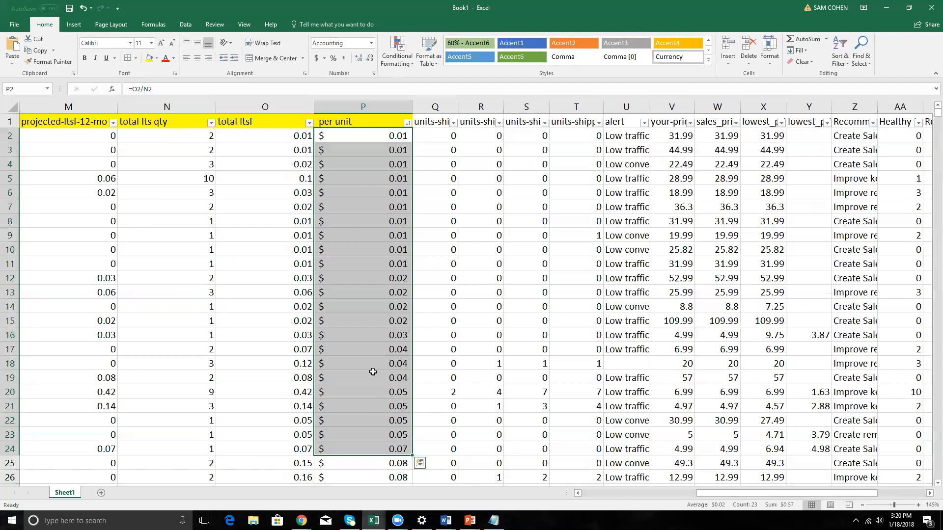
Review the low per unit charges further down the sorted rows.
click(608, 221)
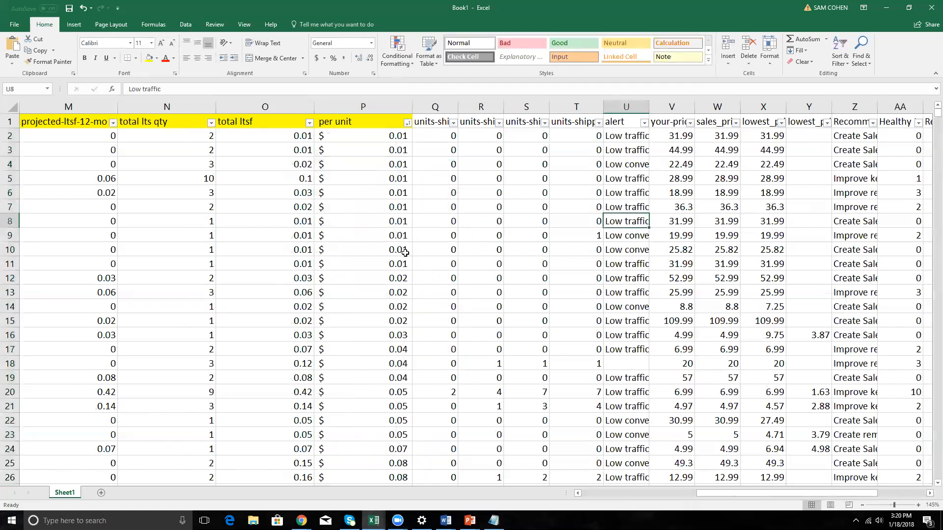
scroll(385, 228, down, 7)
scroll(385, 228, down, 20)
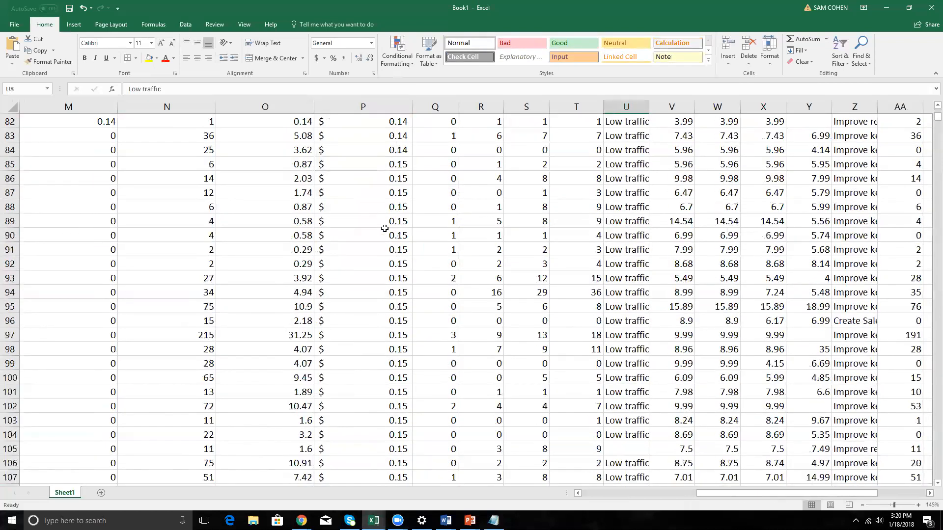
scroll(384, 228, down, 20)
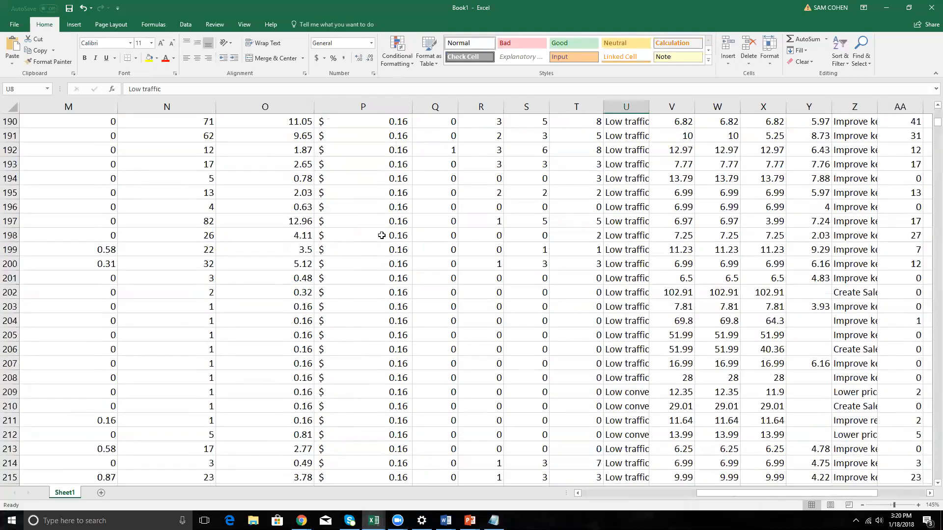
scroll(404, 226, up, 7)
scroll(404, 225, down, 20)
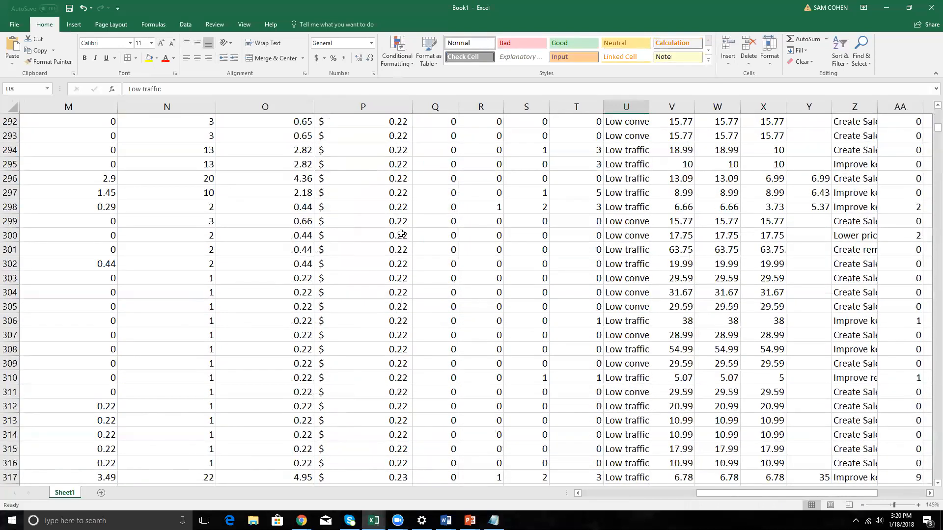
Review the per unit charges through roughly row 590 of the sorted list and return to P2.
scroll(401, 234, down, 3)
click(402, 235)
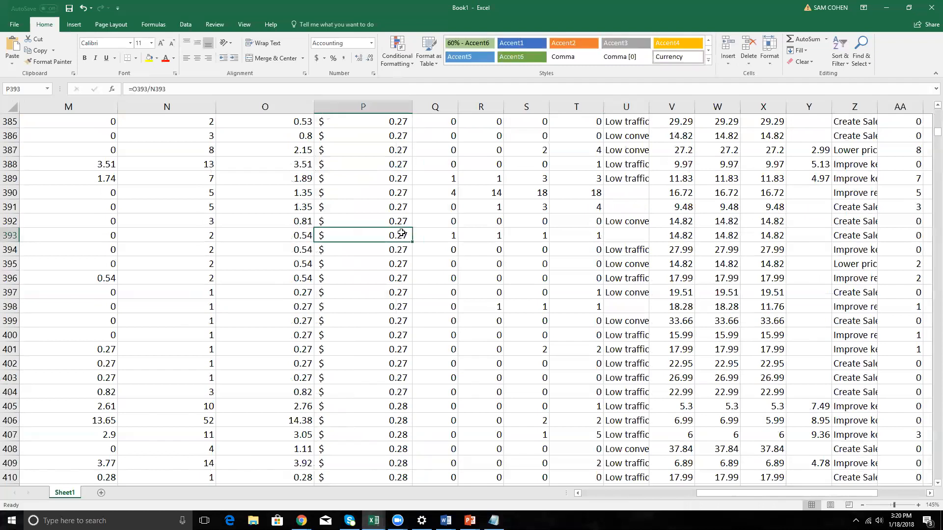
scroll(401, 232, down, 20)
scroll(401, 232, down, 20)
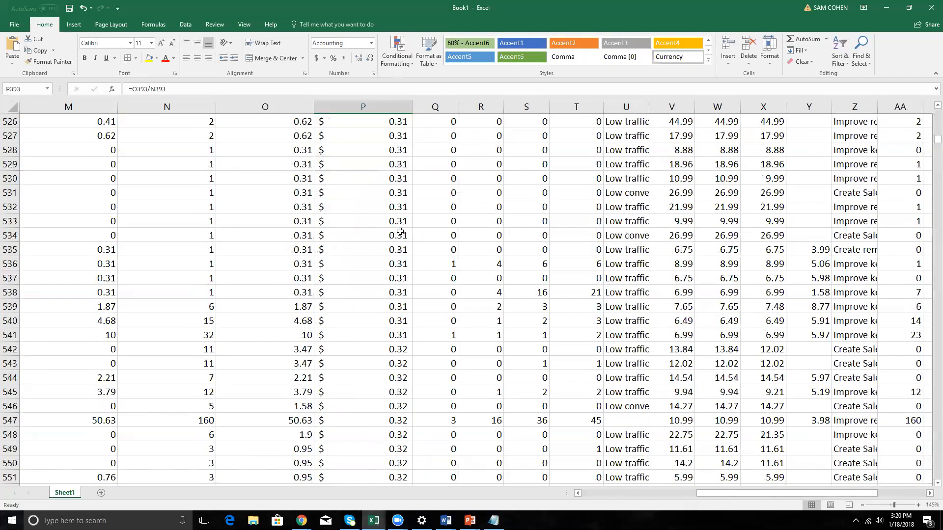
scroll(382, 247, down, 7)
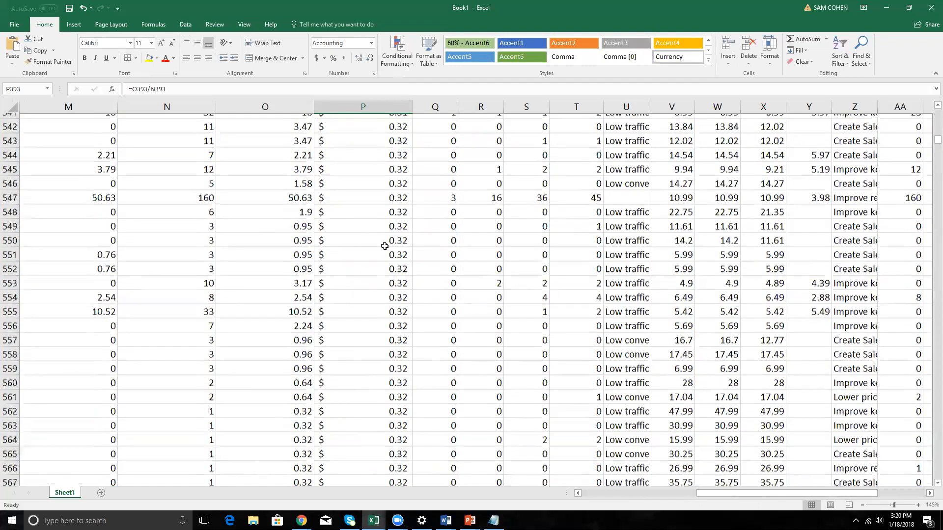
scroll(382, 244, down, 1)
click(382, 244)
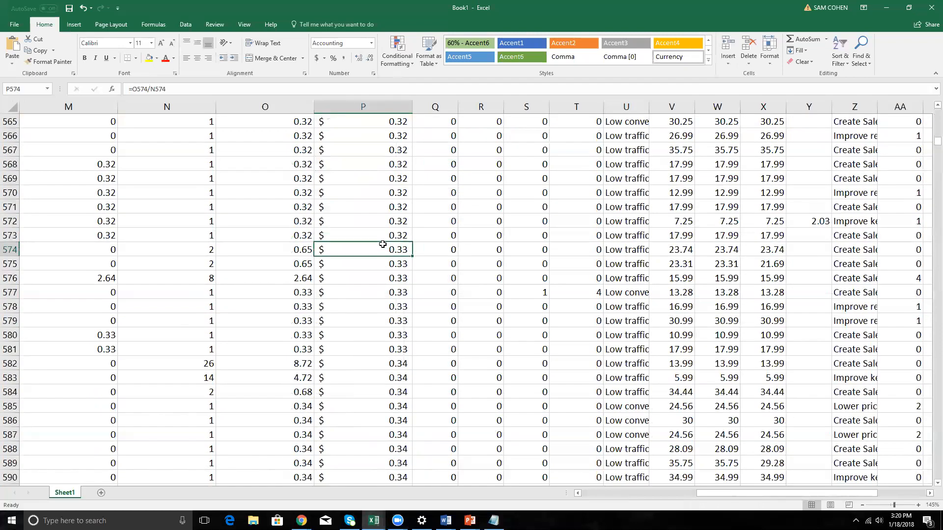
key(ctrl+Up)
key(Down)
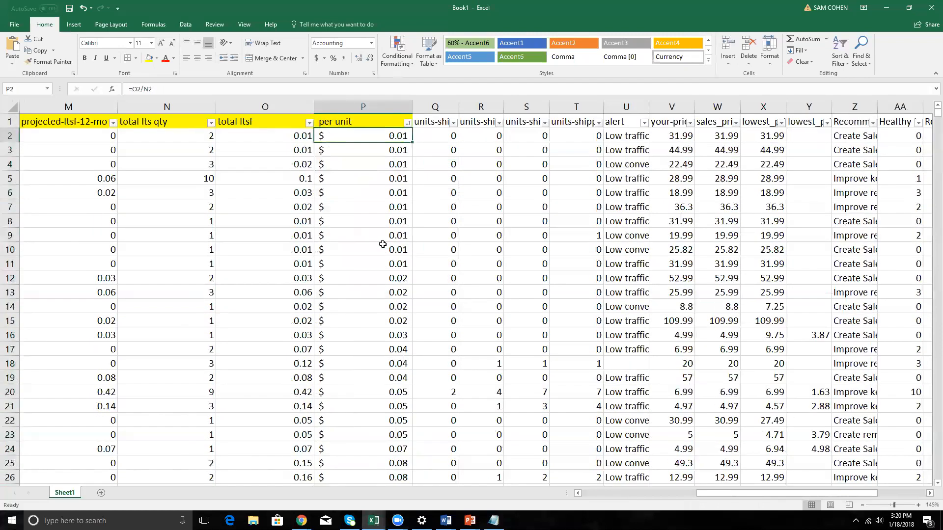
Examine the highest per unit charges at the end of column P, back up to row 3310, and return to P2.
key(ctrl+Down)
key(Up)
key(Up)
key(Up)
key(Up)
key(Up)
key(Up)
key(Up)
key(Up)
key(Up)
key(Up)
key(Up)
key(Up)
key(Up)
key(Up)
key(Up)
key(Up)
key(Up)
key(Up)
key(Up)
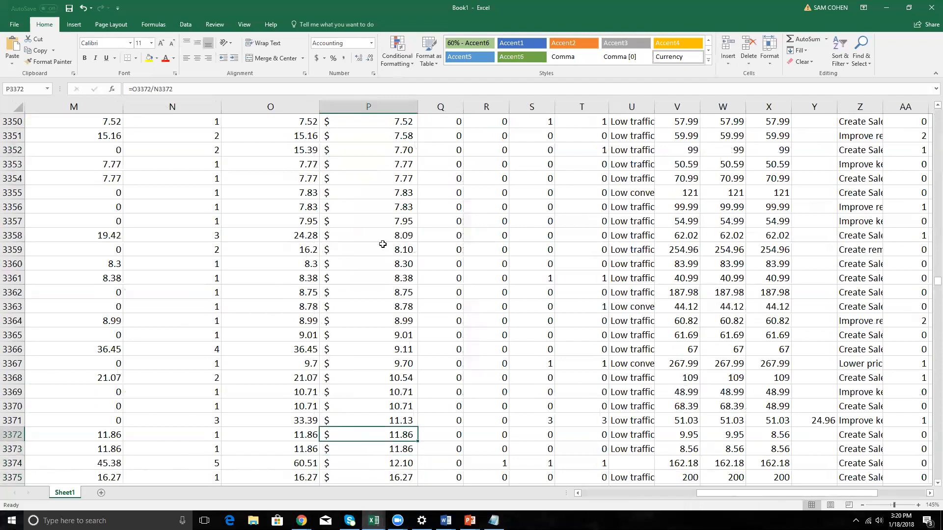
key(Up)
key(Up)
key(Up)
key(Up)
key(Up)
key(Up)
key(Up)
key(Up)
key(Up)
key(Up)
key(Up)
key(Up)
key(Up)
key(Up)
key(Up)
key(Up)
key(Up)
key(Up)
key(Up)
key(Up)
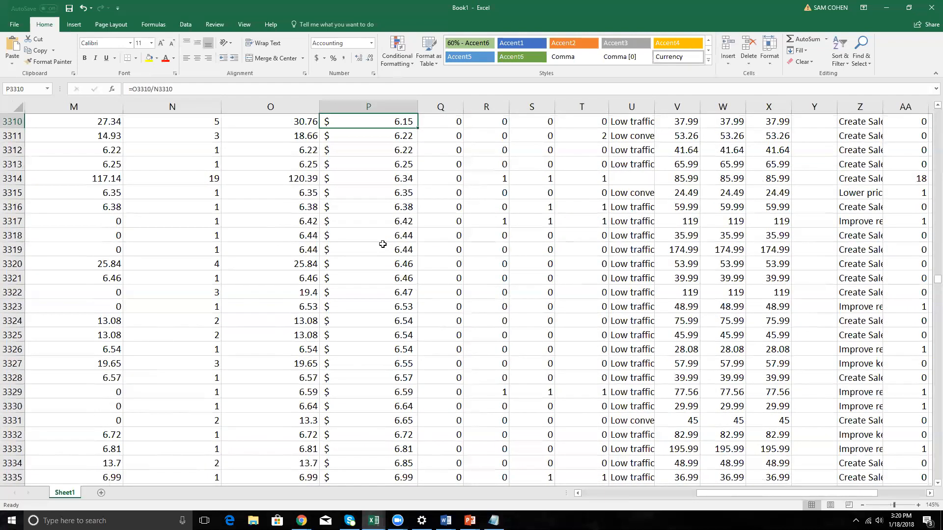
key(ctrl+Up)
key(Down)
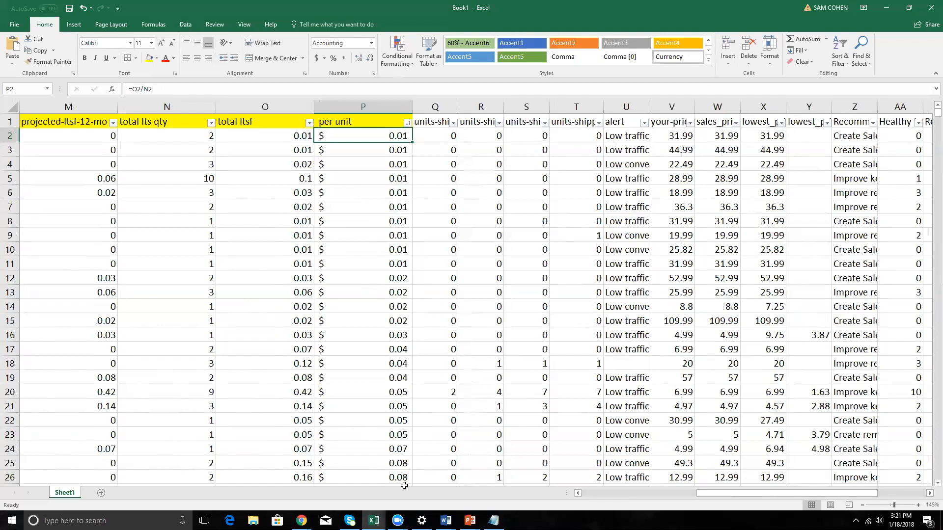
Switch to the Long Term Storage for Feb 2018 workbook, enable editing, and continue without updating its links.
click(374, 521)
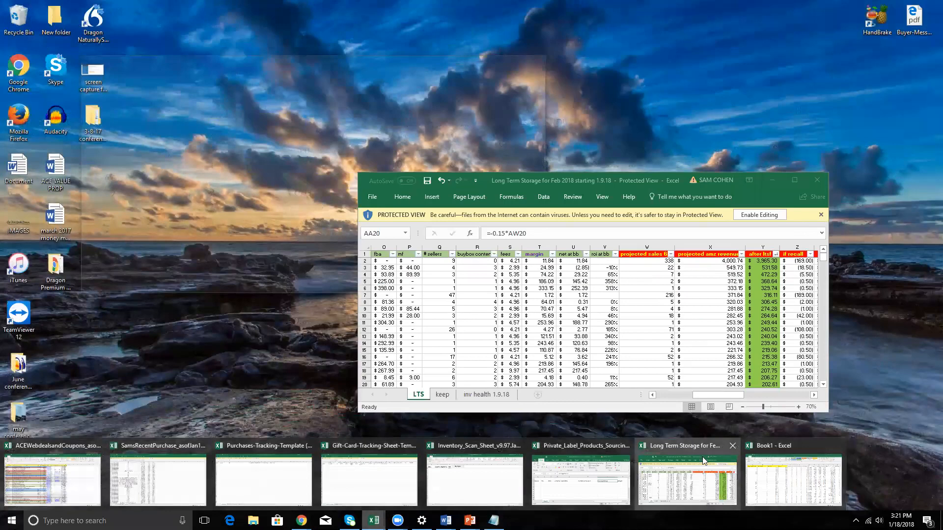
click(715, 490)
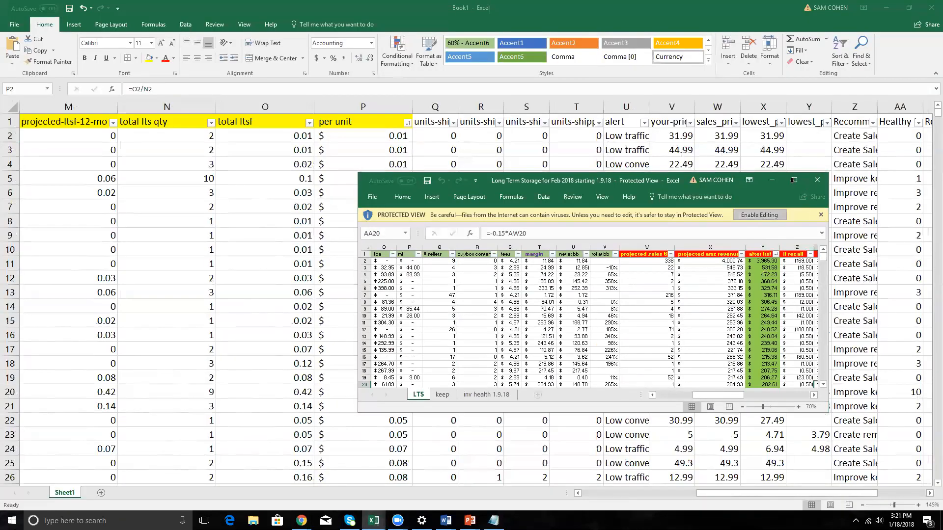
click(761, 214)
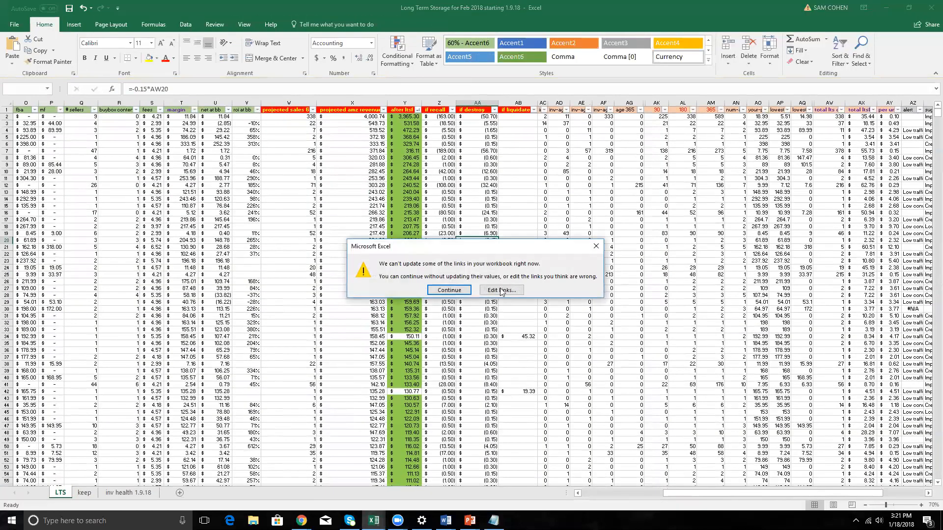
click(449, 291)
click(78, 207)
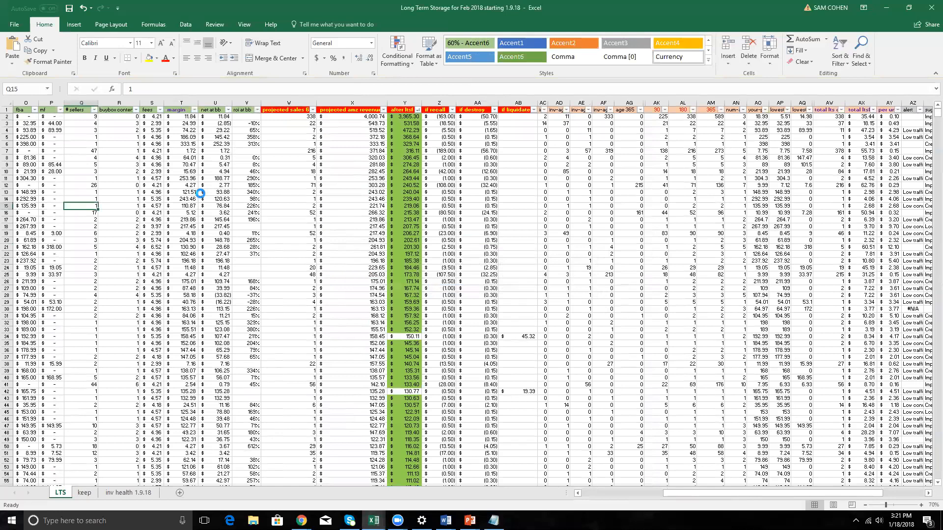
Survey the LTS sheet's full header row, from the best option? column back to the sku column.
scroll(200, 193, up, 3)
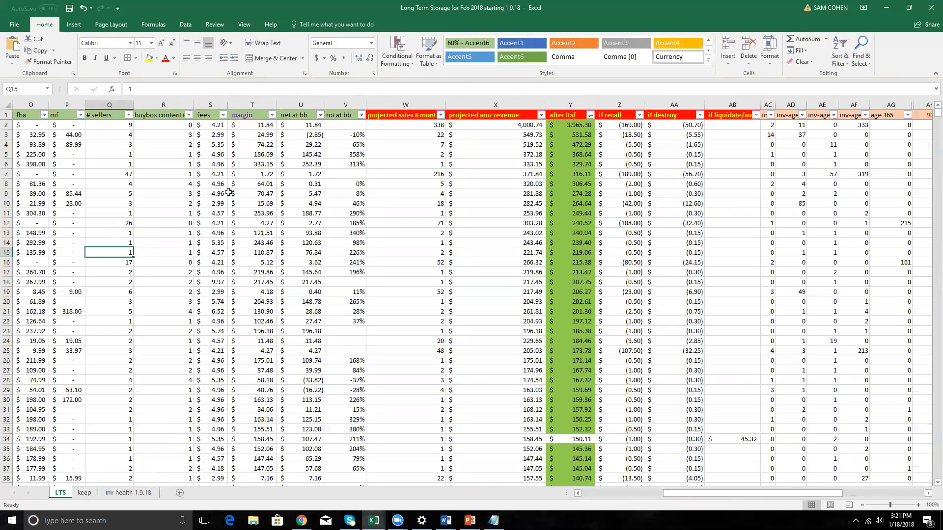
scroll(853, 120, down, 5)
scroll(885, 110, up, 3)
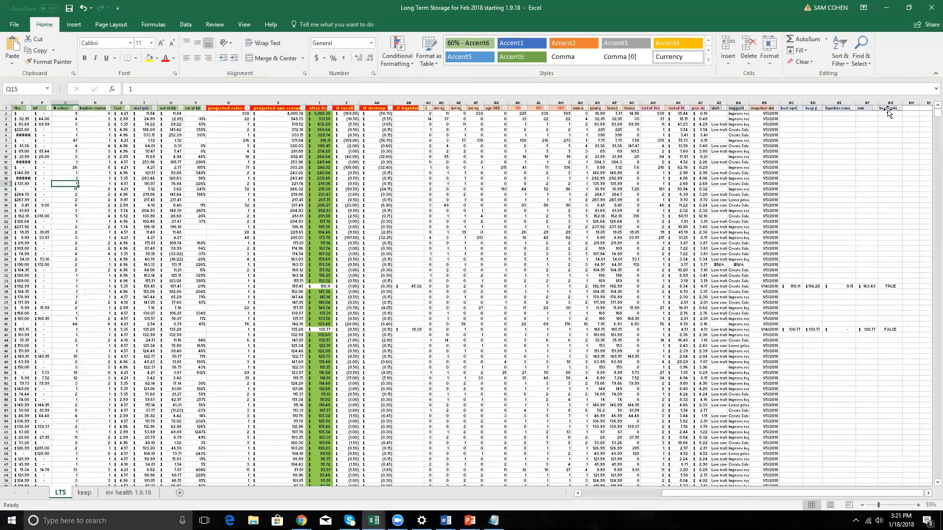
click(887, 109)
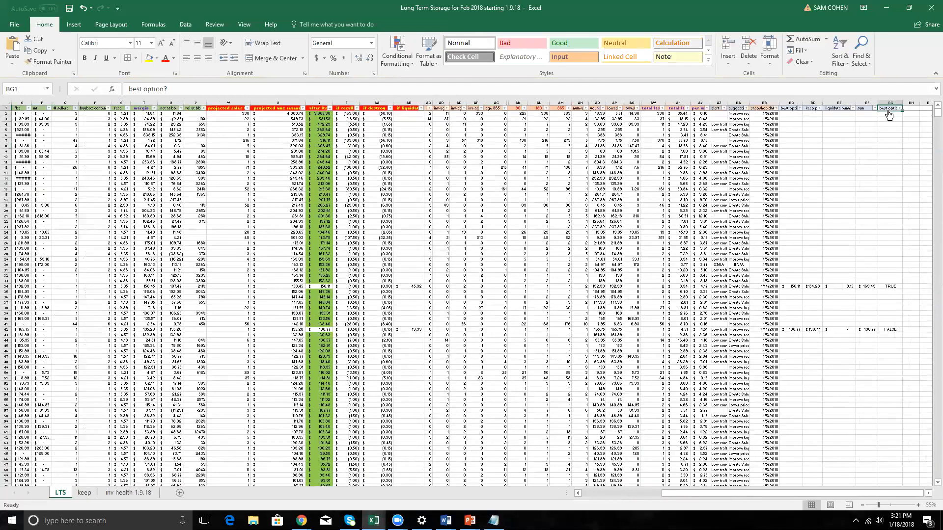
key(ctrl+shift+Left)
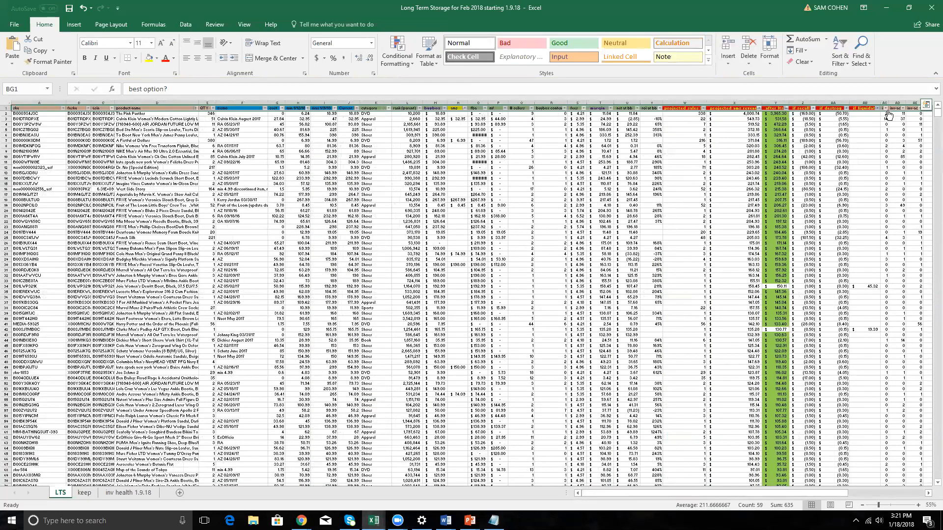
key(ctrl+Home)
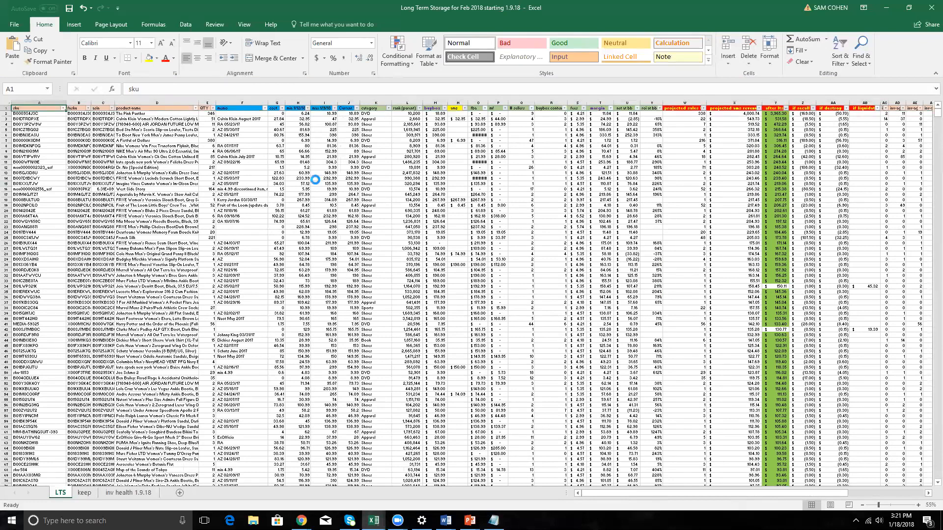
ctrl+scroll(309, 196, up, 2)
ctrl+scroll(499, 173, up, 2)
ctrl+scroll(242, 189, up, 1)
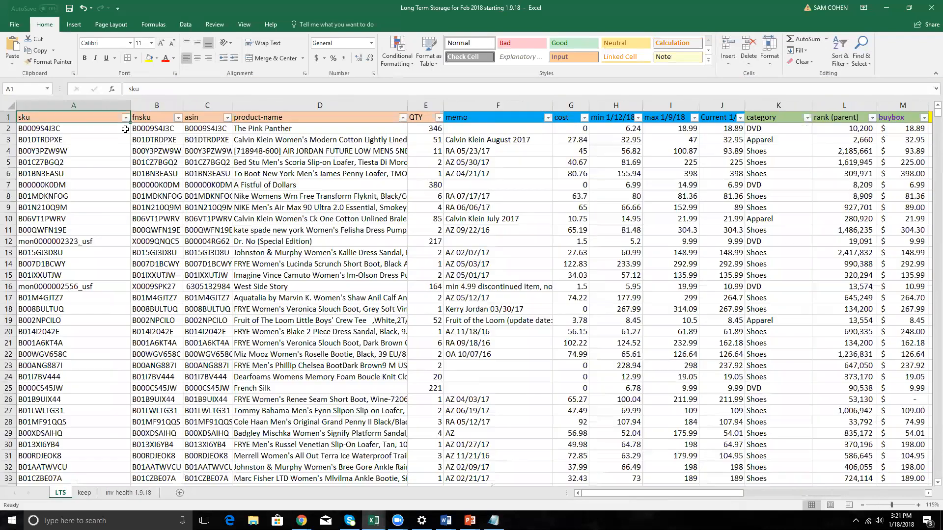
Examine the product identification headers from sku to QTY in A1:E1, plus the first product names and quantity.
drag(85, 121, 437, 117)
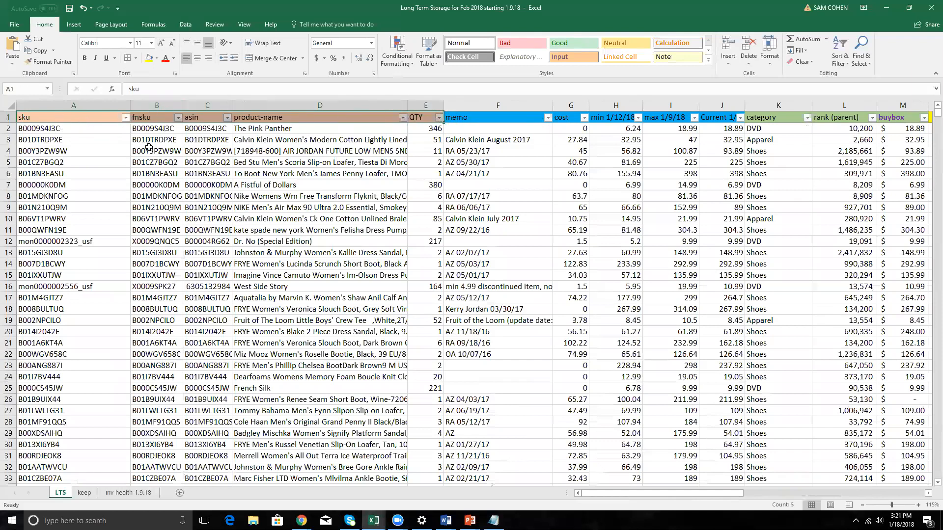
drag(251, 129, 388, 139)
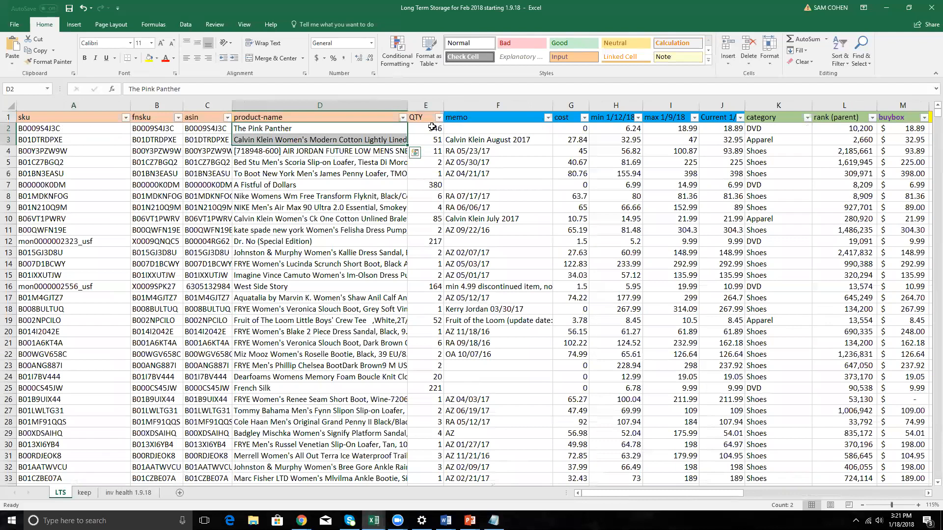
click(432, 128)
Examine the blue columns F to J: memo with its entries, cost, min, max and current price.
click(470, 117)
key(Right)
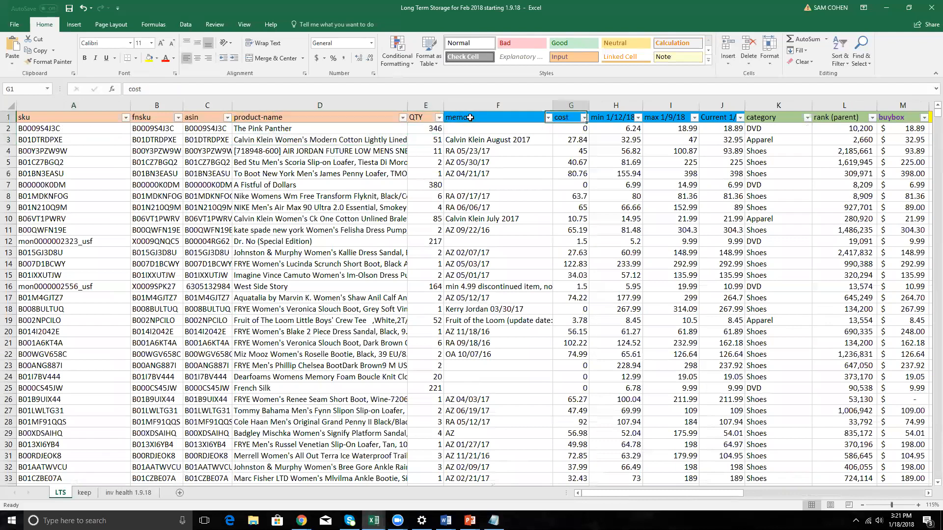
key(Right)
key(Right)
key(Right)
key(shift+Left)
key(shift+Left)
key(shift+Left)
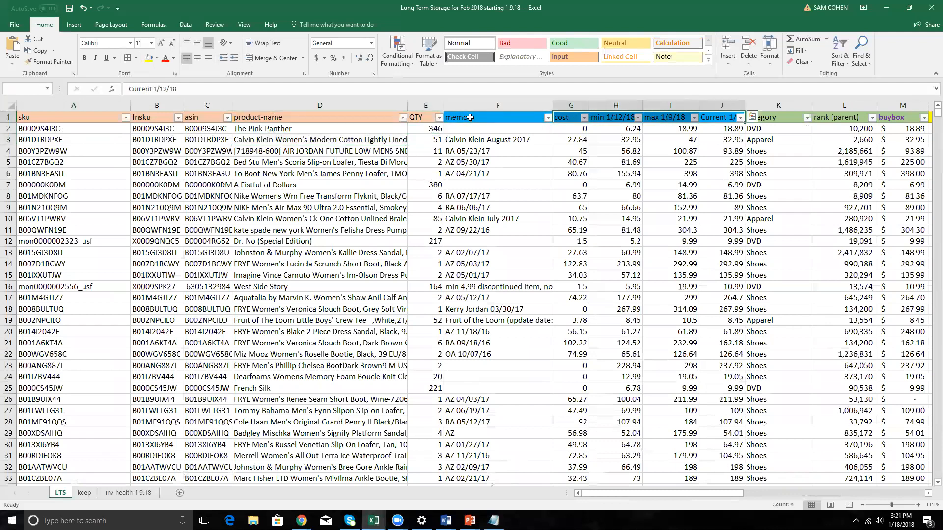
click(470, 118)
drag(493, 129, 496, 184)
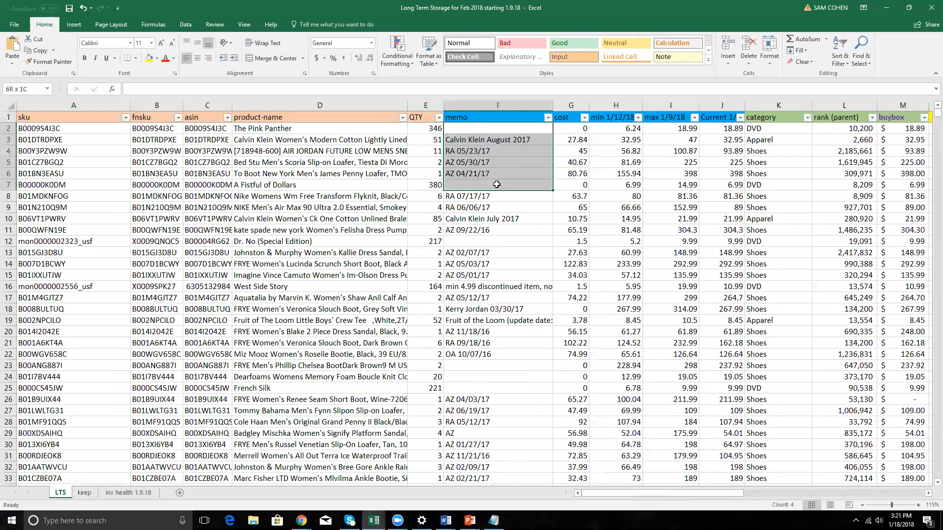
click(564, 121)
click(633, 122)
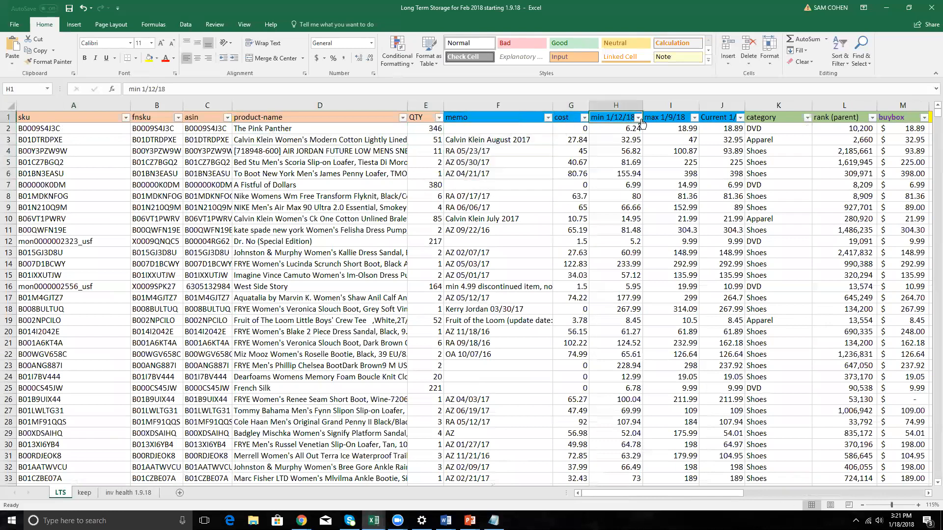
click(656, 118)
click(715, 117)
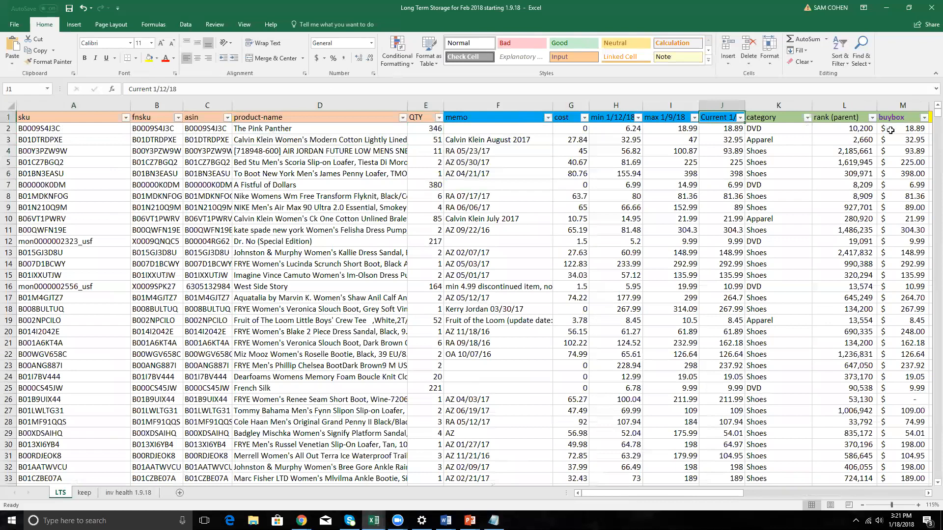
Look across the headers from category in column K to buybox contention in column R.
key(Right)
key(Right)
key(Right)
key(Right)
key(Right)
key(Right)
key(Right)
key(Right)
key(Right)
key(Right)
key(Right)
key(Right)
key(Right)
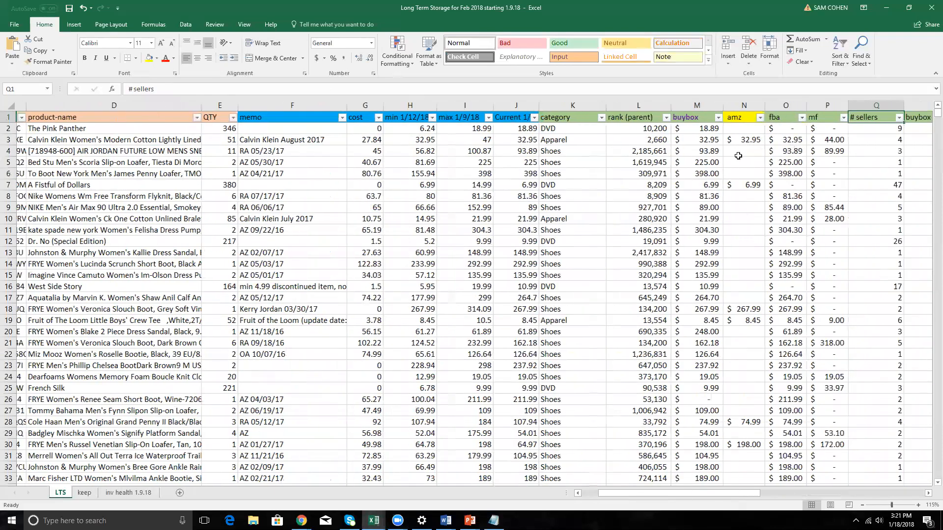
key(Right)
key(Left)
key(Left)
key(Left)
key(Left)
key(Left)
key(Left)
key(Left)
key(Left)
key(Left)
key(Left)
key(Left)
key(Left)
key(Left)
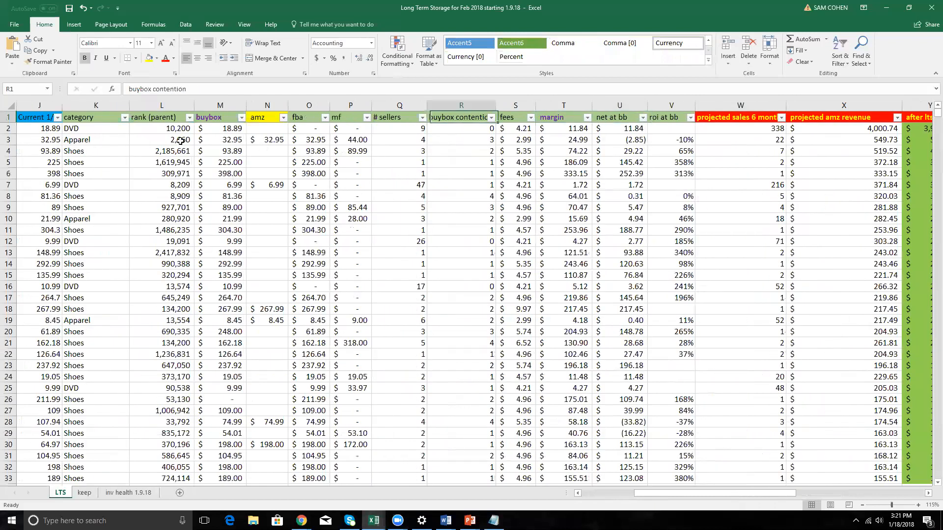
Go through the rank, buybox, amz, fba, mf and # sellers headers and widen the buybox contention column to show its full header.
click(157, 120)
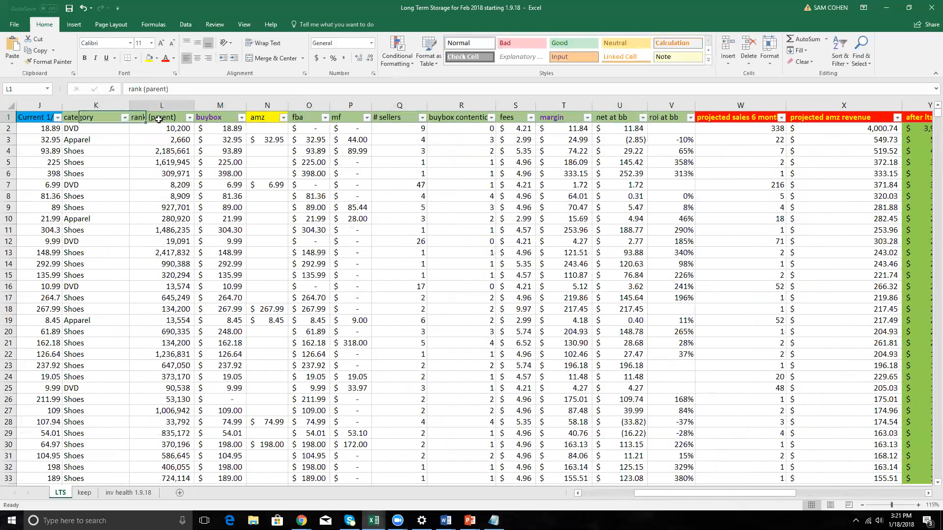
click(223, 121)
mouse_move(267, 119)
mouse_down()
mouse_move(257, 154)
mouse_move(280, 129)
mouse_up()
click(294, 120)
click(337, 118)
click(385, 119)
click(471, 119)
drag(496, 106, 506, 107)
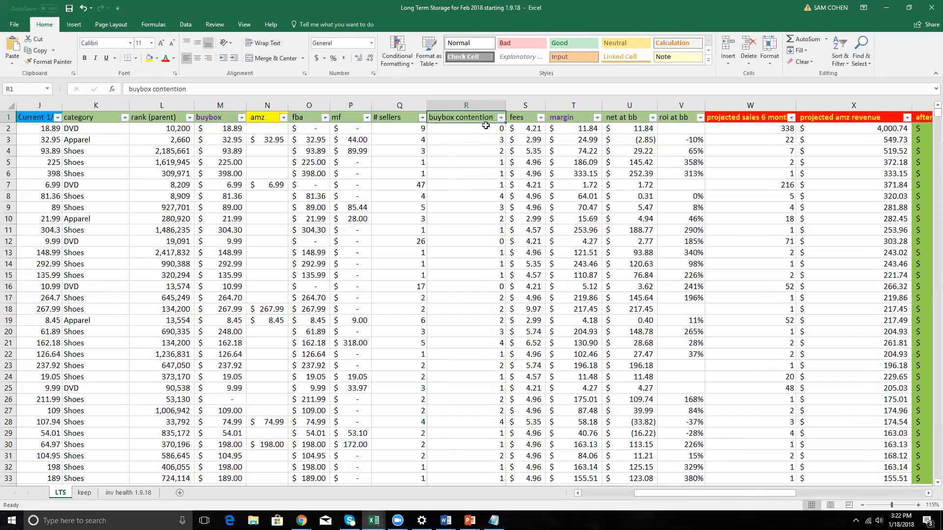
Examine the fees, margin, net at bb and roi at bb columns, including the margin formula in T2 and the values in U2:V6.
click(524, 120)
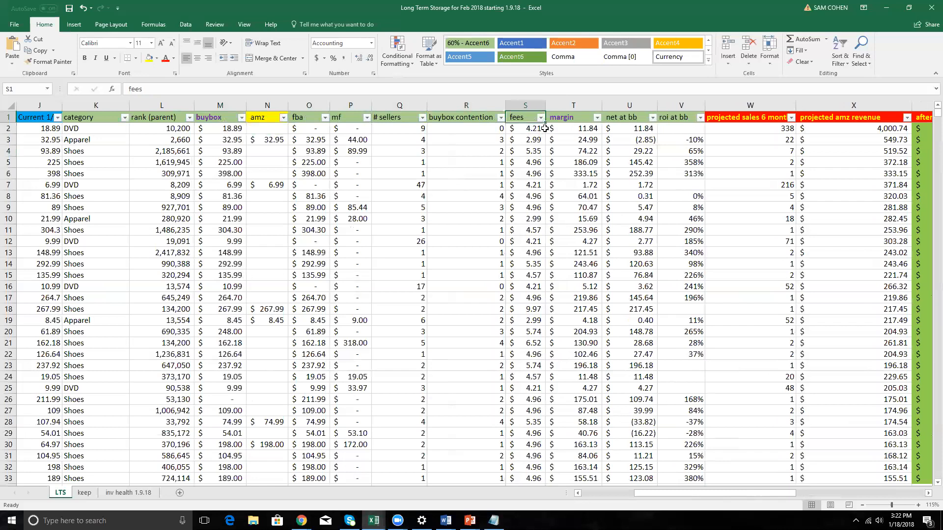
click(580, 121)
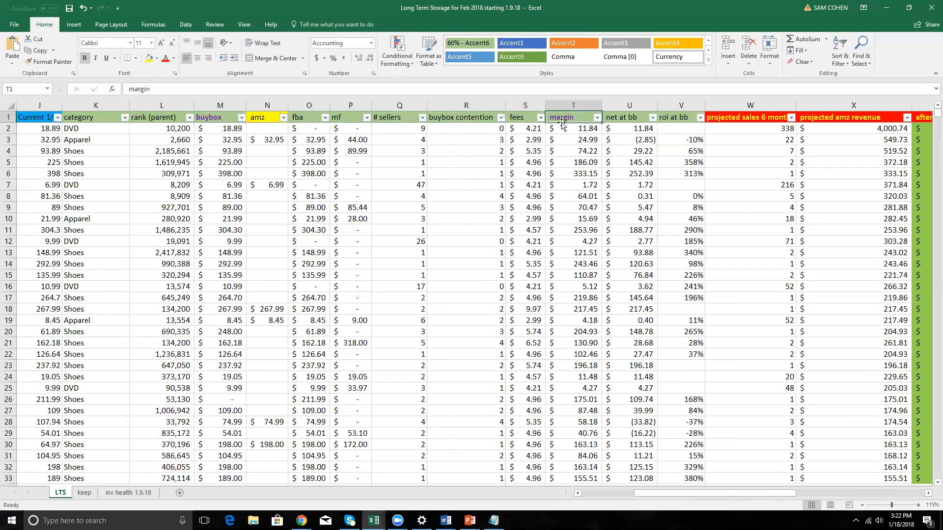
click(569, 130)
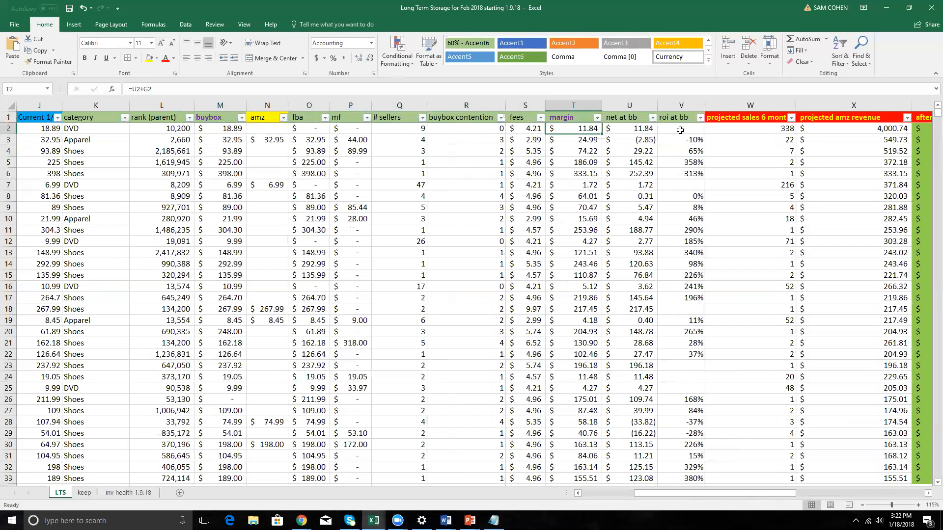
click(576, 120)
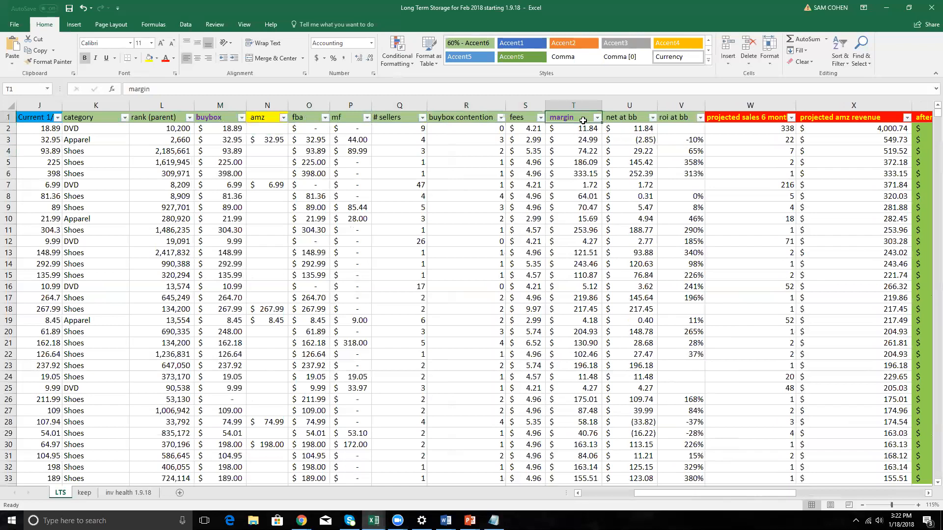
click(682, 118)
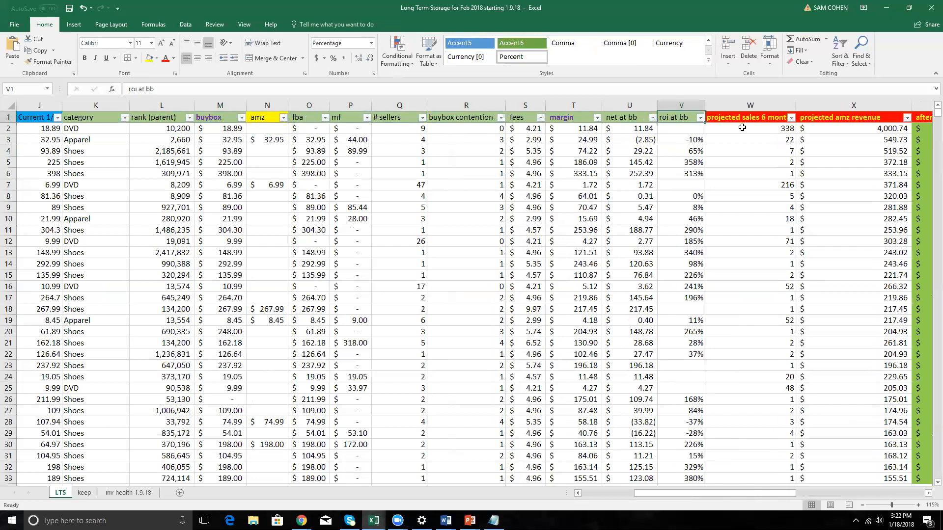
click(742, 127)
drag(648, 127, 697, 175)
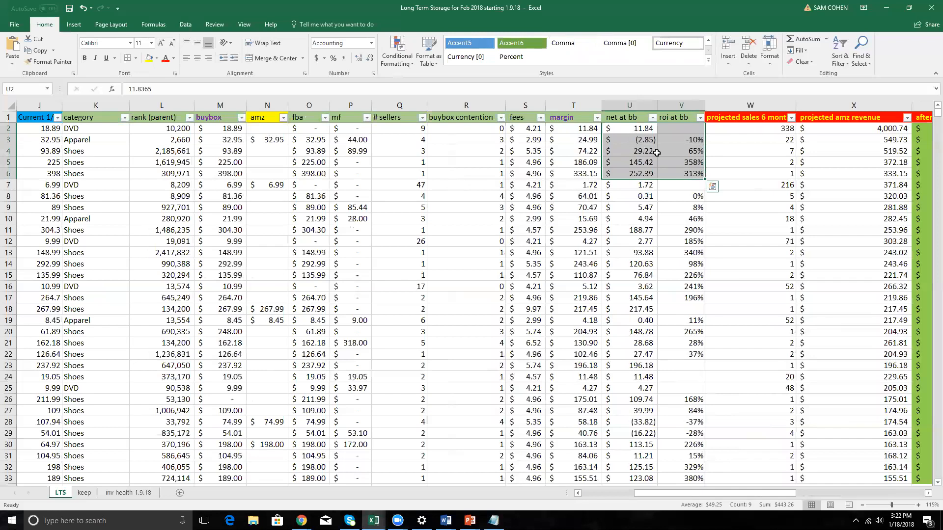
Examine row 4 from roi at bb across projected sales, projected amz revenue and after ltsf to the 180 column.
click(676, 152)
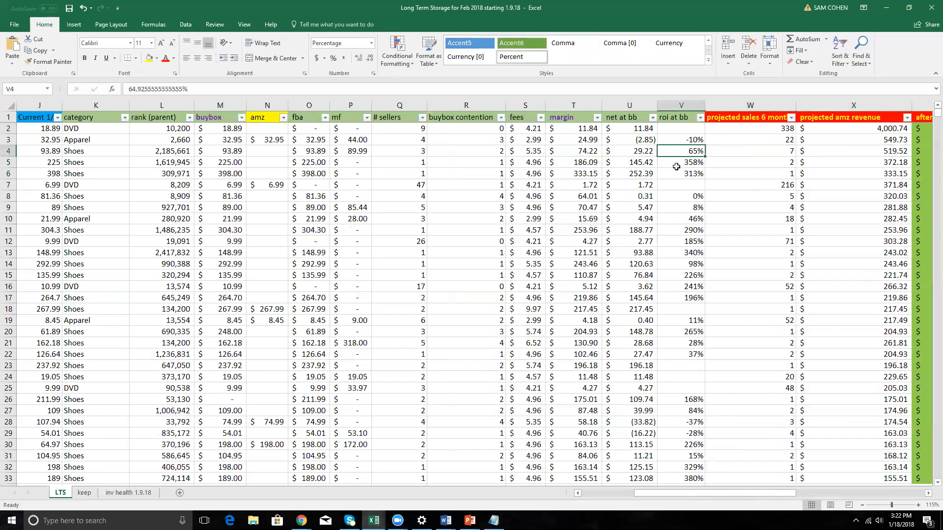
key(Right)
key(Right)
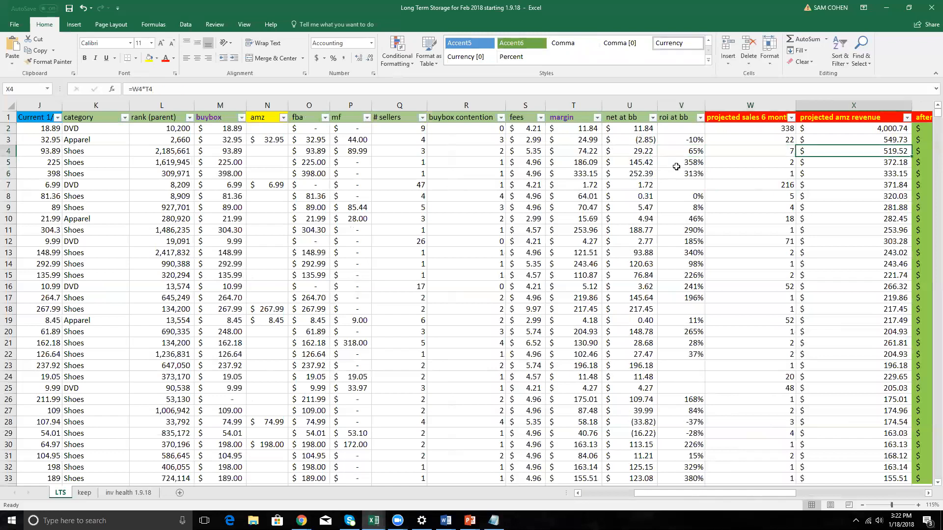
key(Right)
key(Right)
key(Right)
key(Right)
key(Right)
key(Right)
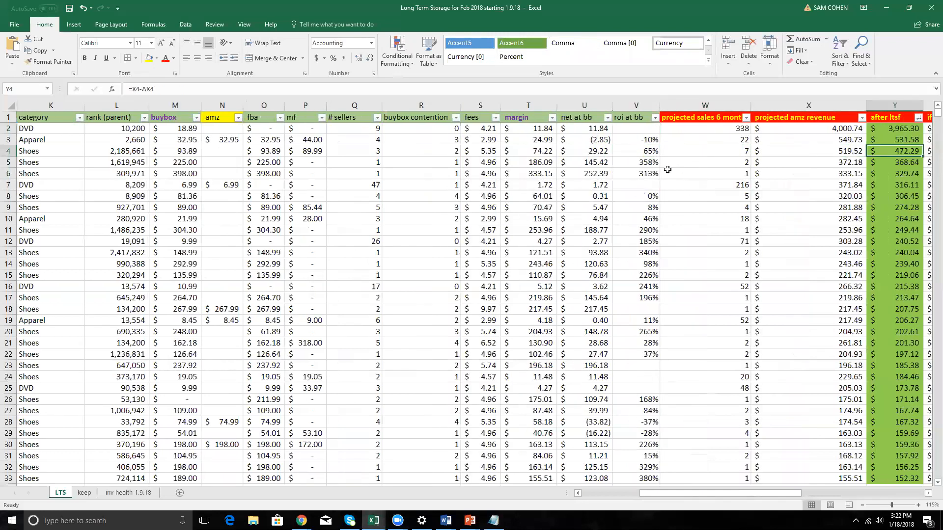
Go through the headers from roi at bb to the inventory age columns AC to AG.
key(Right)
key(Right)
key(Right)
key(Right)
key(Right)
key(Right)
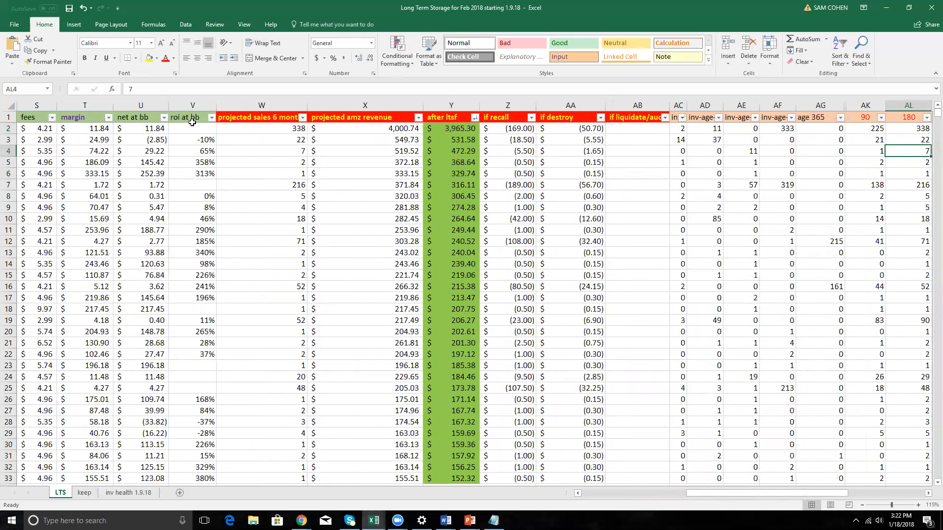
drag(170, 119, 565, 120)
key(Right)
key(Right)
key(Right)
key(Right)
key(Right)
key(Right)
key(Right)
key(Right)
key(Right)
key(Right)
key(Right)
key(Right)
key(Right)
key(Right)
key(Right)
key(Right)
key(Right)
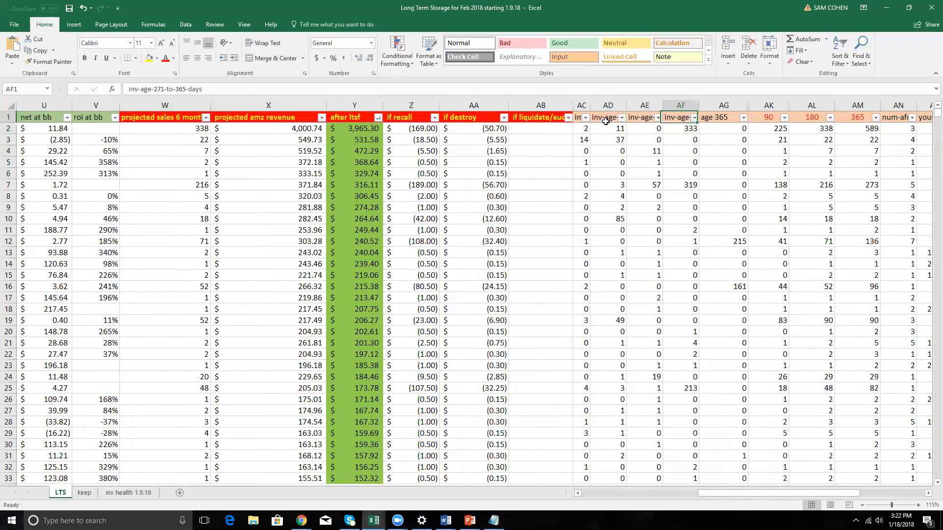
key(Right)
key(Left)
key(Left)
key(Left)
key(Left)
key(Left)
key(Left)
key(Left)
key(Left)
key(Left)
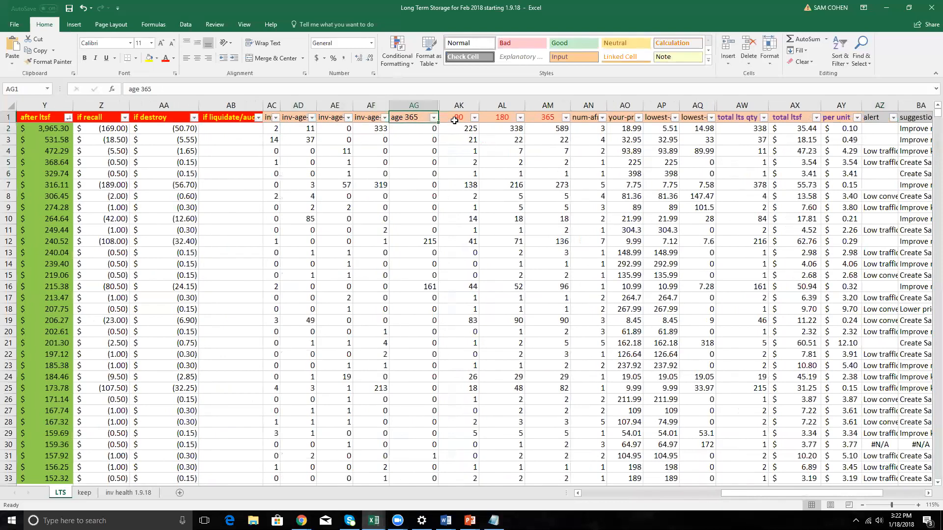
Go through the 90, 180 and 365 headers, the seller and price headers, and on to best option initial.
key(Right)
key(Right)
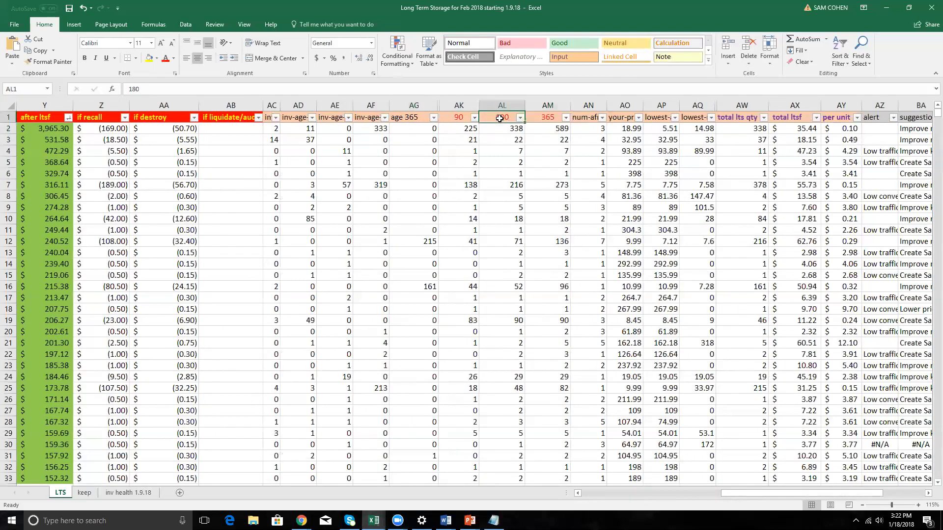
key(Right)
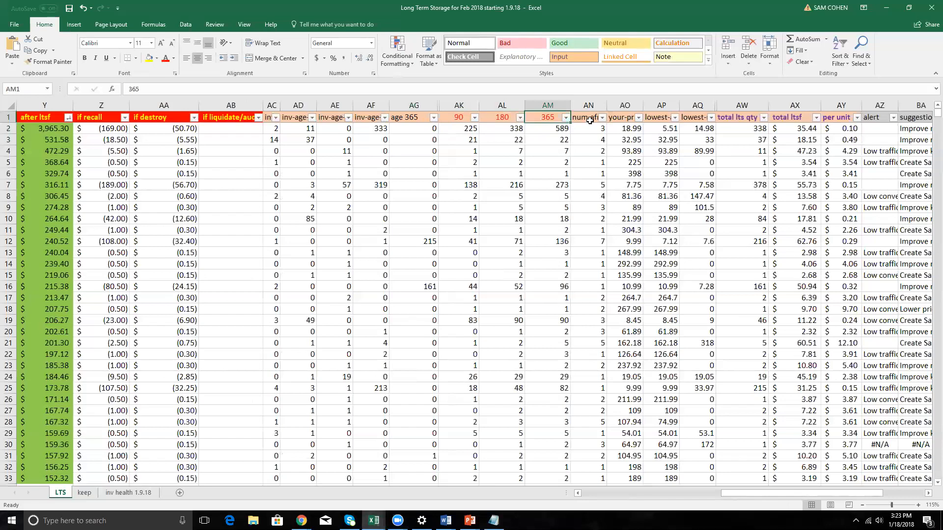
key(Right)
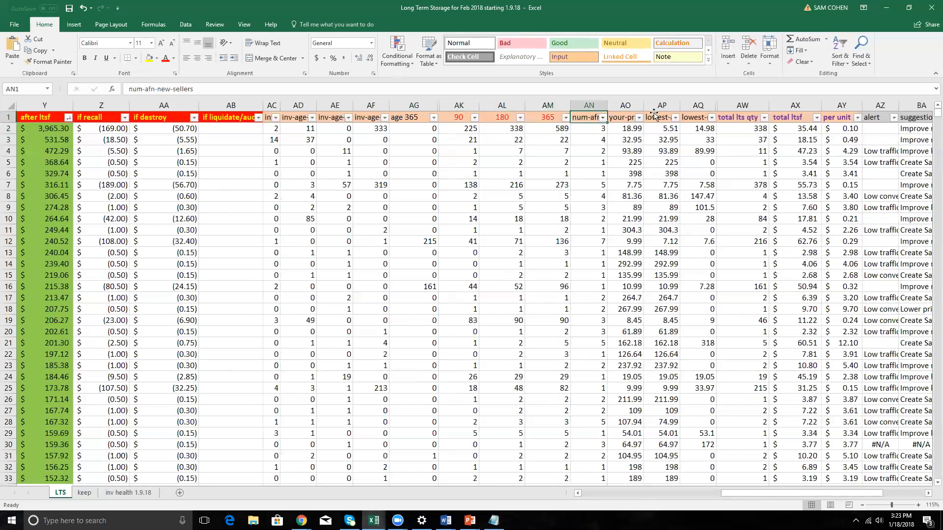
key(Right)
key(Right)
key(Right)
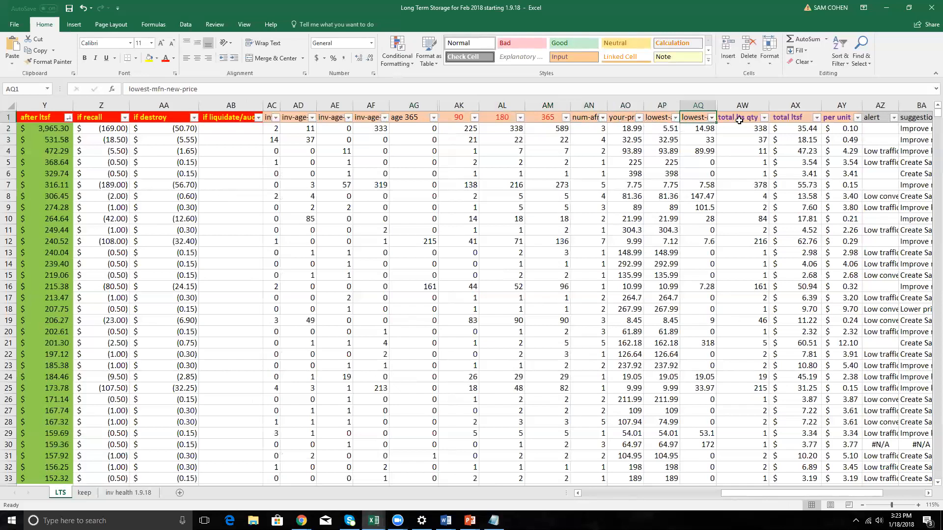
key(Right)
key(Right)
key(Right)
key(Right)
key(Right)
key(Right)
key(Right)
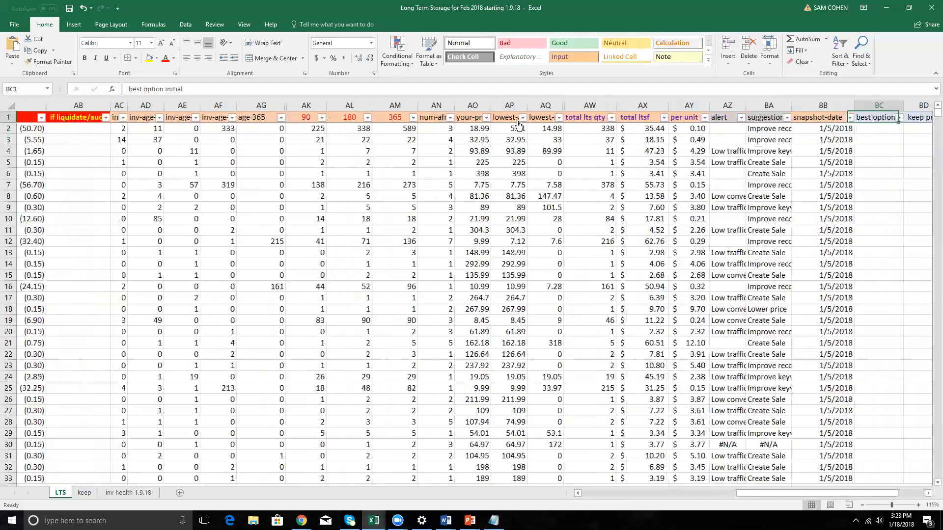
key(Right)
key(Right)
Reveal the hidden projected-ltsf-12-mo column AV to check its header, and hide it again.
click(492, 117)
drag(472, 106, 491, 107)
click(480, 118)
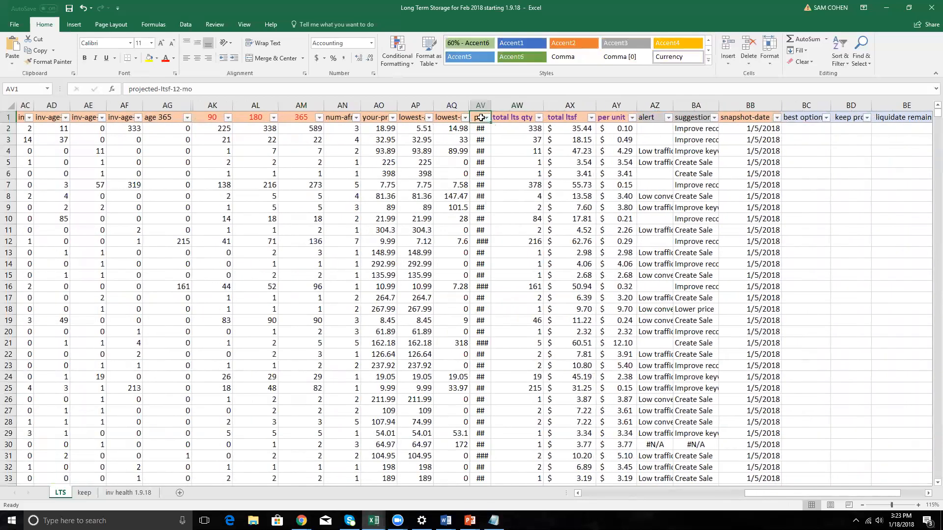
click(481, 106)
right_click(481, 106)
key(h)
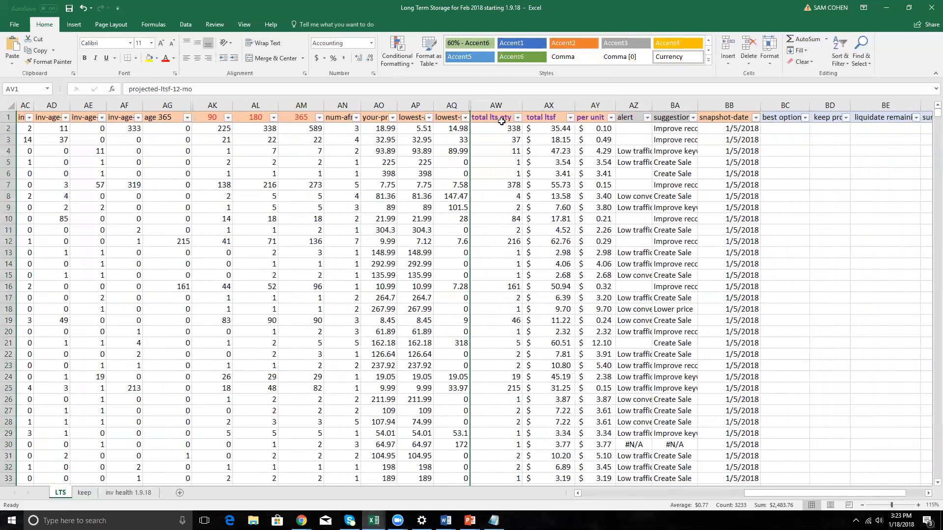
Look over the total ltsf, per unit, alert, suggestion and snapshot-date headers and the header group starting at best option initial.
click(557, 119)
click(586, 121)
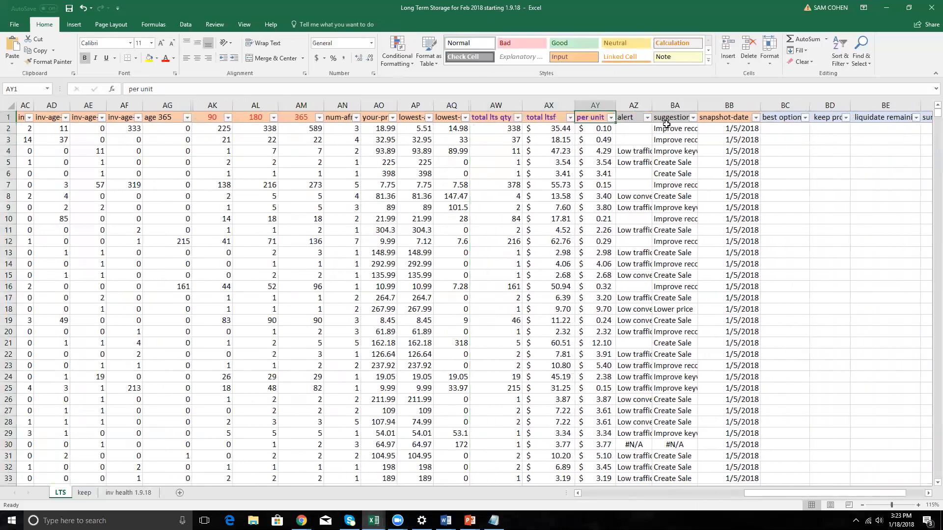
click(633, 117)
key(shift+Right)
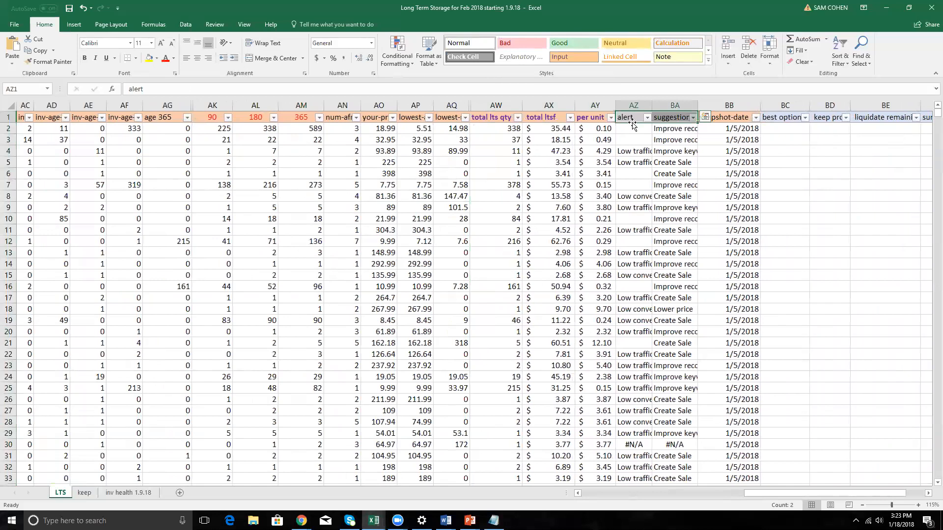
click(740, 119)
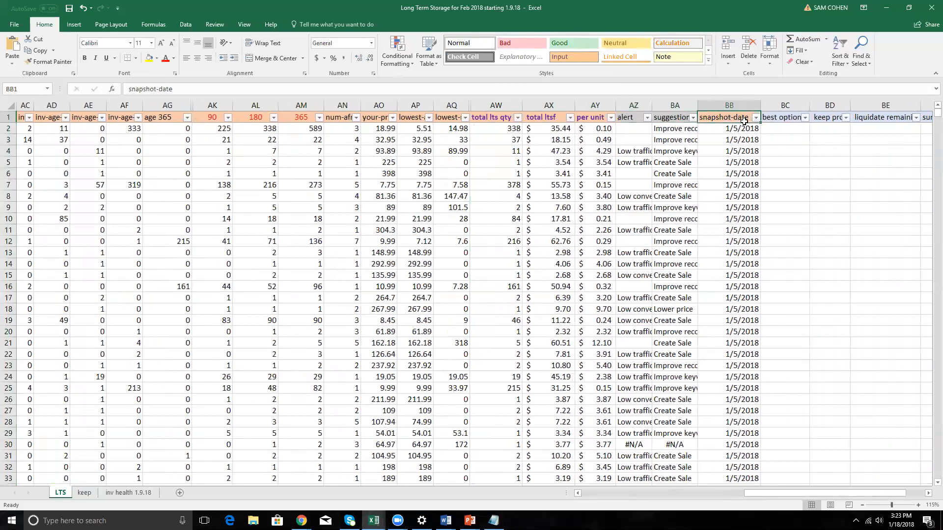
click(787, 121)
key(ctrl+shift+Right)
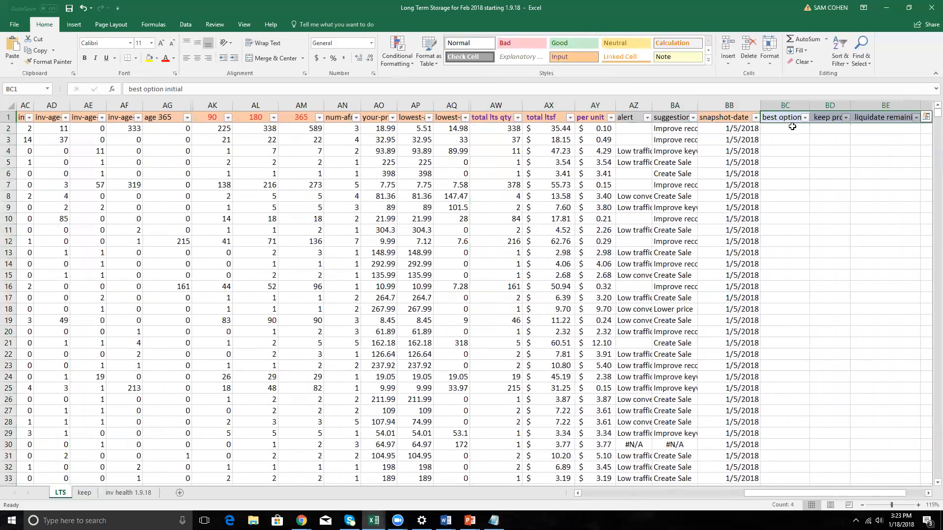
Examine the best option initial header and the snapshot dates in BB2:BB10.
click(784, 117)
key(Left)
key(Left)
key(Left)
key(Left)
key(Left)
key(Left)
key(Left)
key(Left)
key(Left)
key(Left)
key(Left)
key(Left)
key(Left)
key(Left)
key(Left)
key(Left)
key(Left)
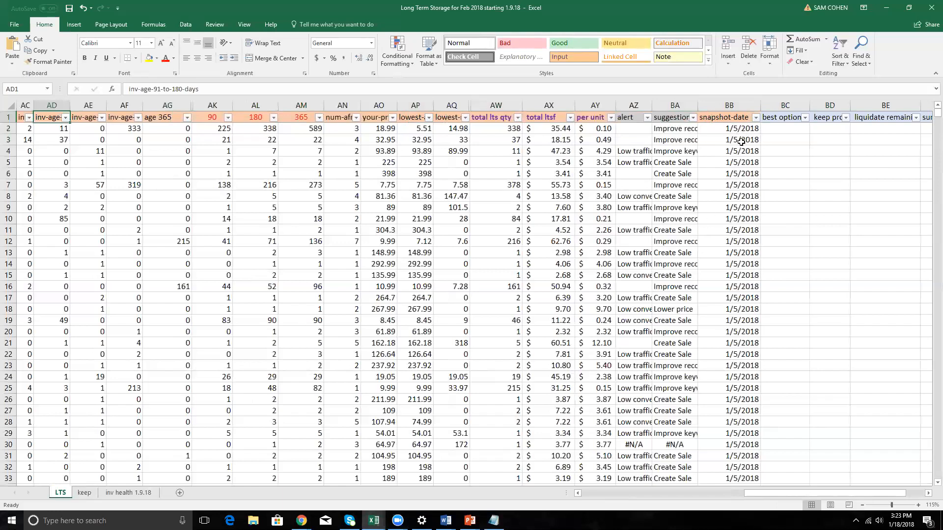
click(736, 130)
drag(736, 130, 749, 220)
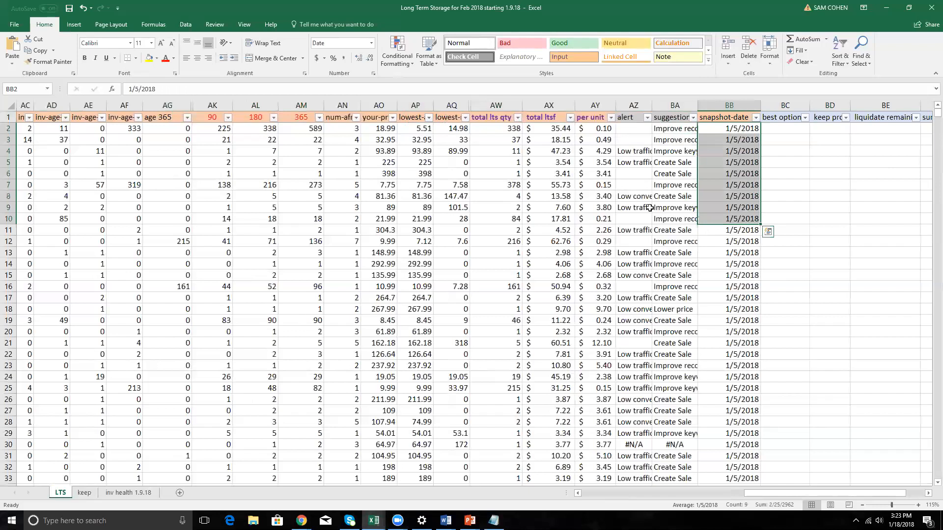
Go back from the 365 header to the red headers and highlight W1:AB1, from projected sales 6 months to if liquidate.
click(301, 123)
key(Left)
key(Left)
key(Left)
key(Left)
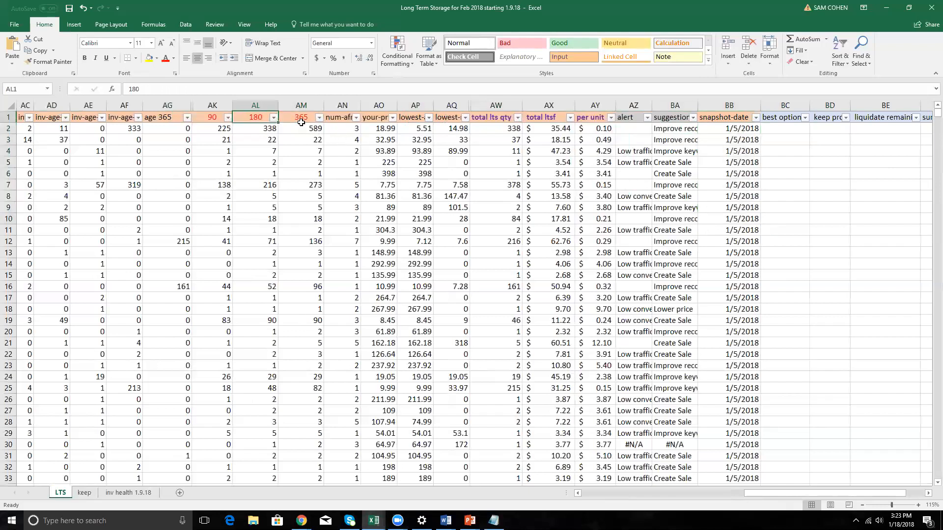
key(Left)
key(Left)
key(Left)
key(Left)
key(Left)
key(Left)
key(Left)
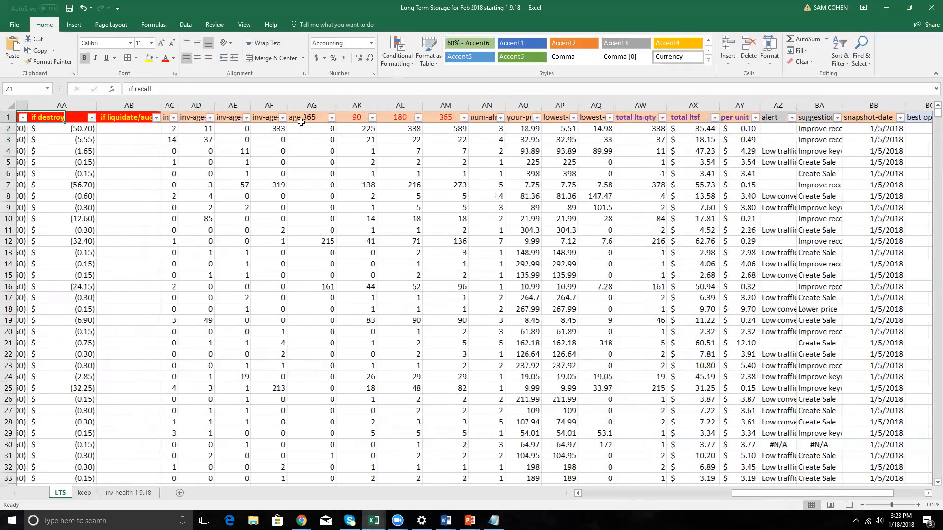
key(Left)
key(Left)
key(Left)
key(Left)
key(Right)
key(Right)
key(shift+Right)
key(shift+Right)
key(shift+Right)
key(shift+Right)
key(shift+Right)
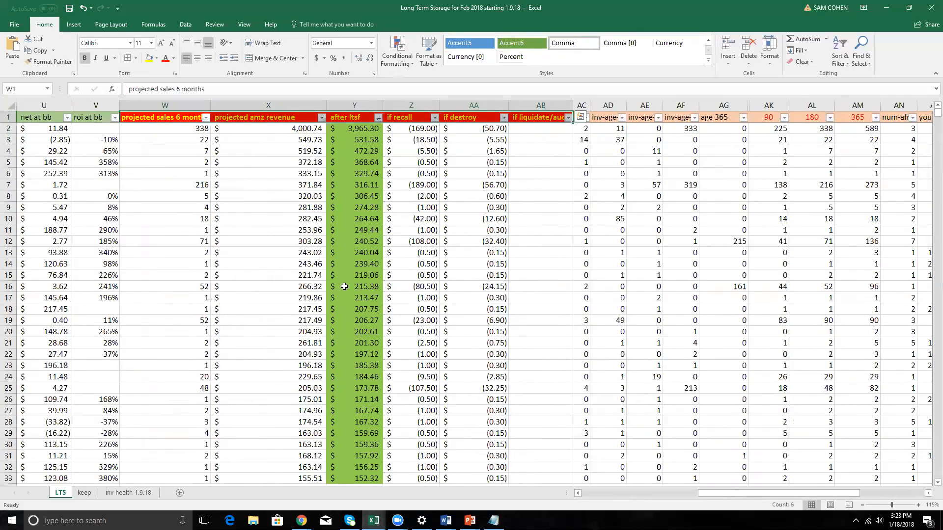
Widen the projected sales 6 months column to show its full header, and check W2's formula against the 180 value in AL2.
drag(211, 109, 222, 109)
click(190, 127)
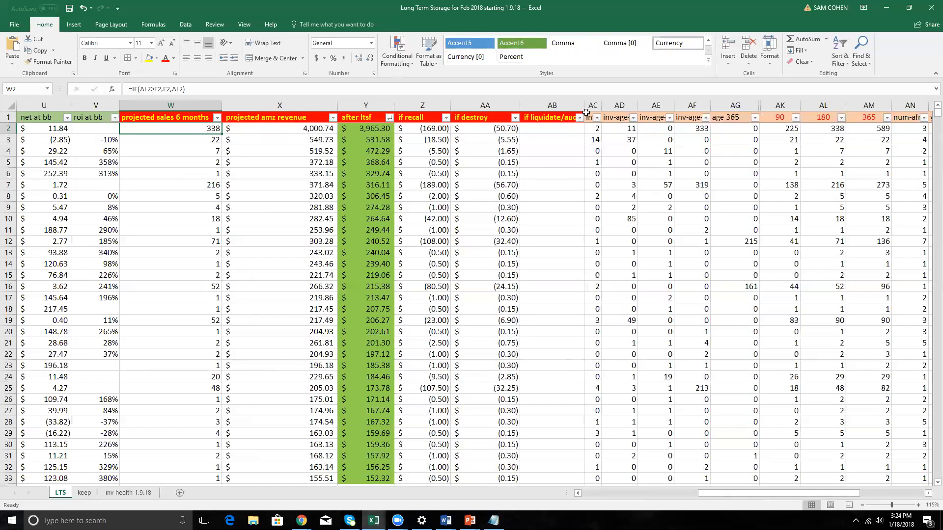
click(839, 128)
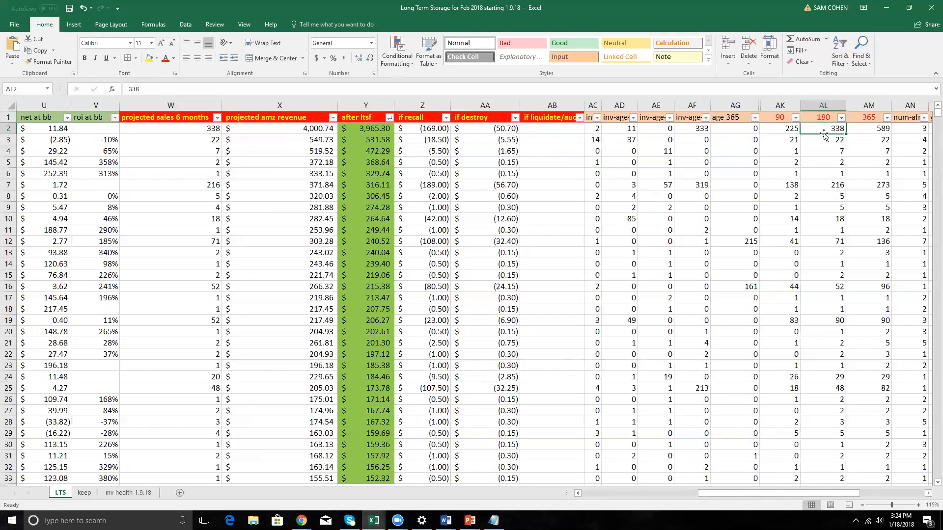
click(206, 130)
click(199, 106)
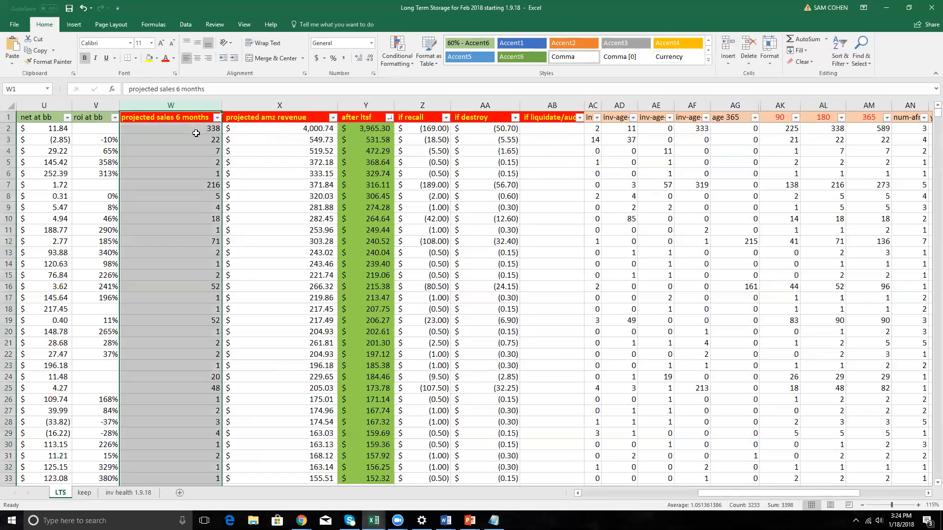
Examine the projected amz revenue formula in X2 and trace row 2 back toward net at bb.
click(309, 128)
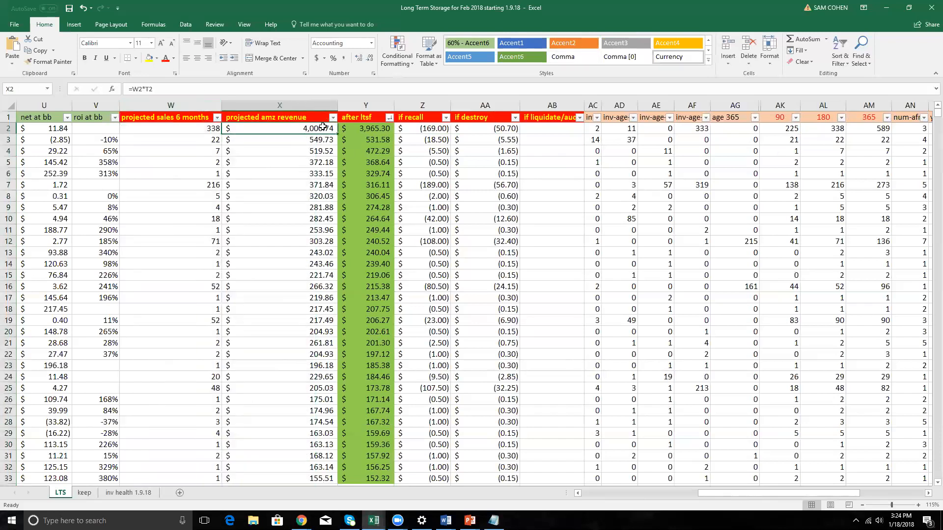
key(Left)
key(Left)
key(Left)
key(Left)
key(Left)
key(Left)
key(Left)
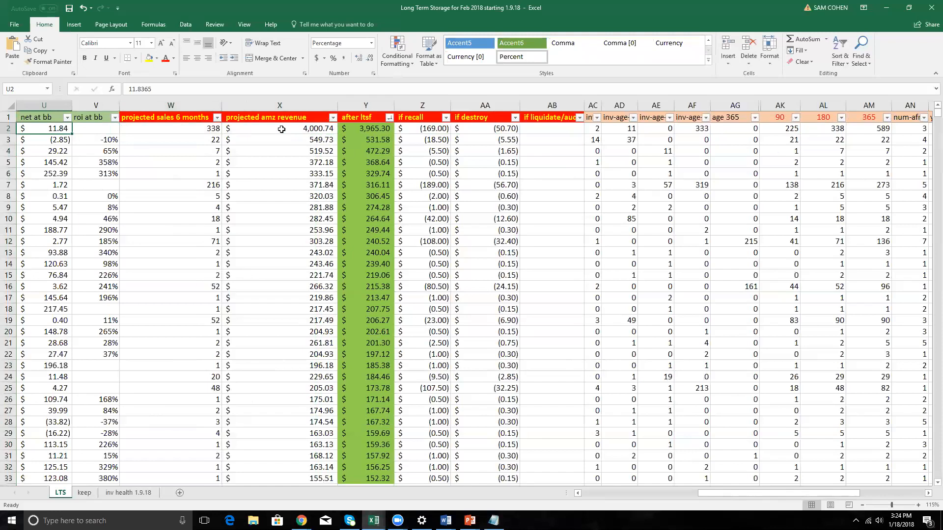
key(Left)
key(Right)
key(Right)
key(Right)
key(Right)
key(Right)
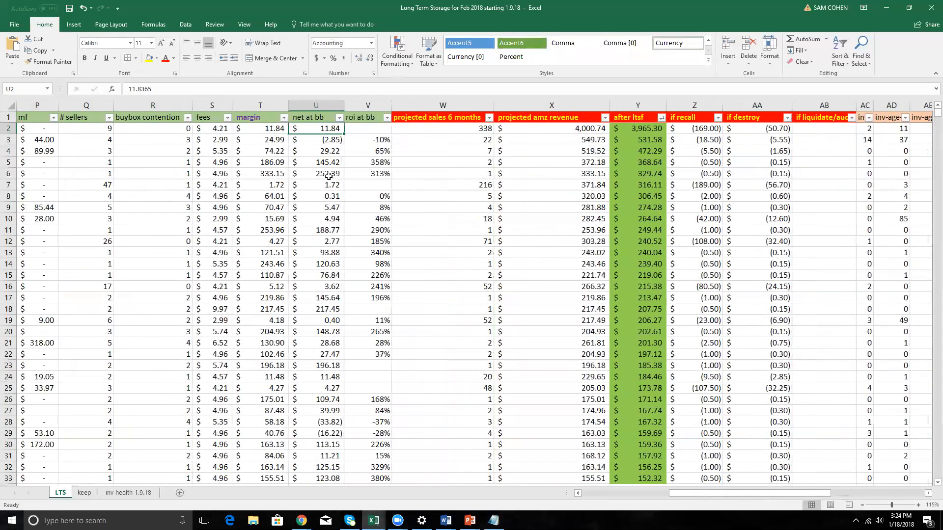
Compare the margin in T2 and the projected sales in W2 with the projected amz revenue in X2.
click(268, 128)
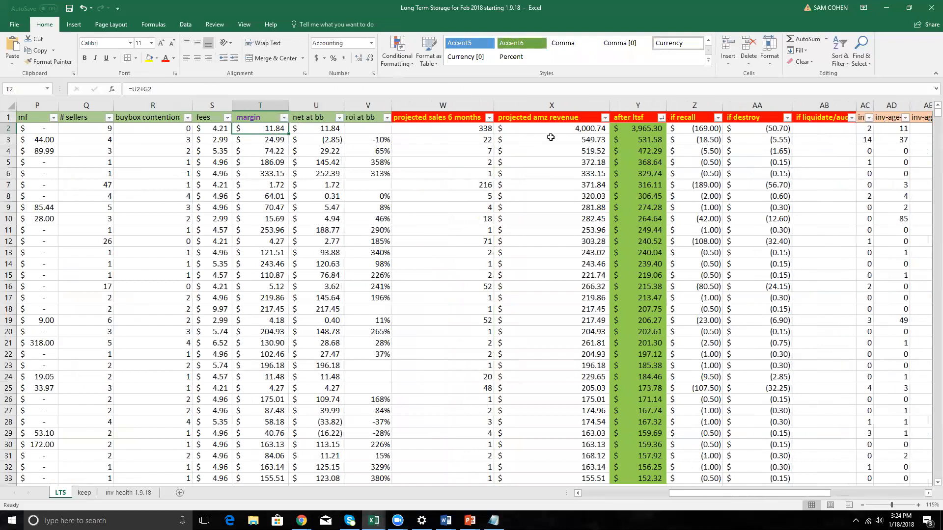
click(478, 129)
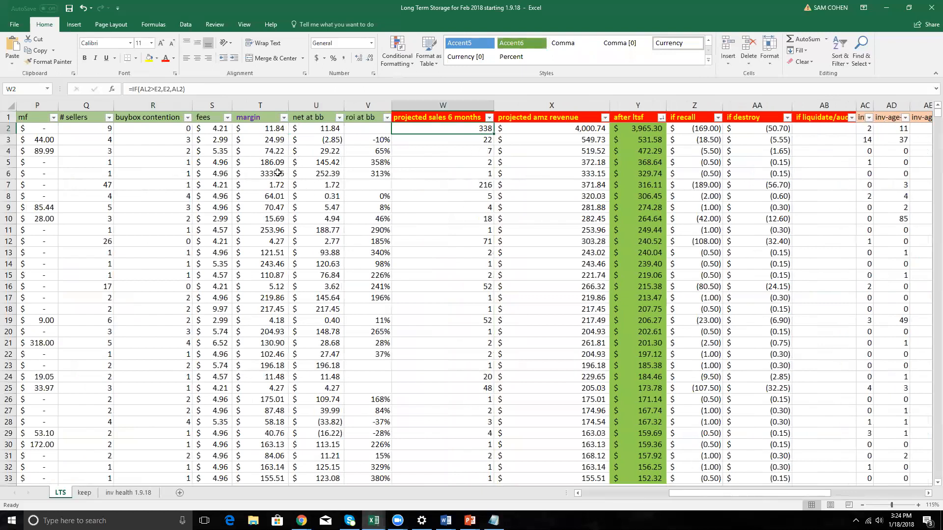
click(267, 131)
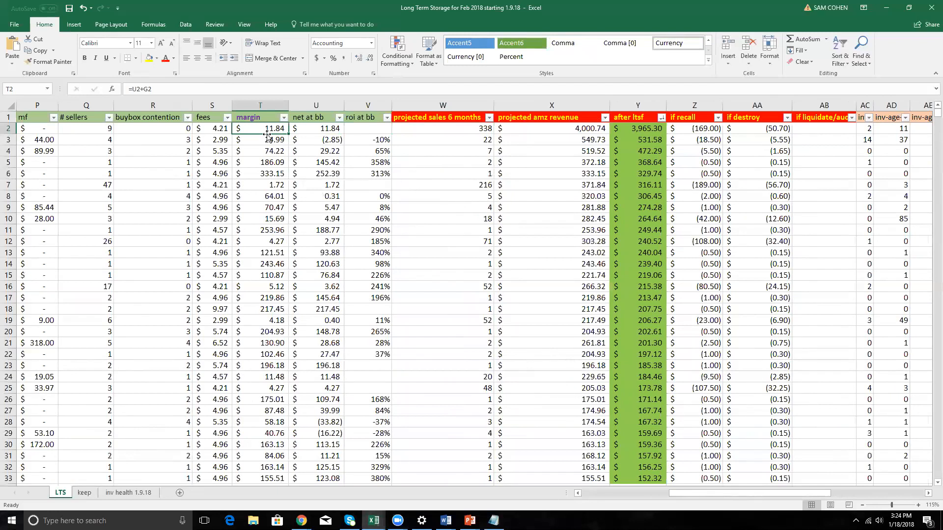
click(480, 131)
click(271, 131)
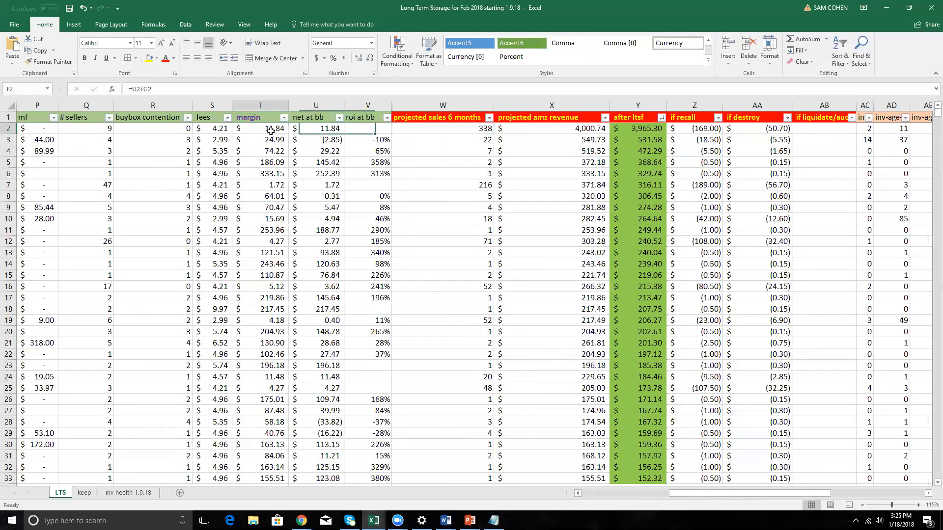
click(563, 128)
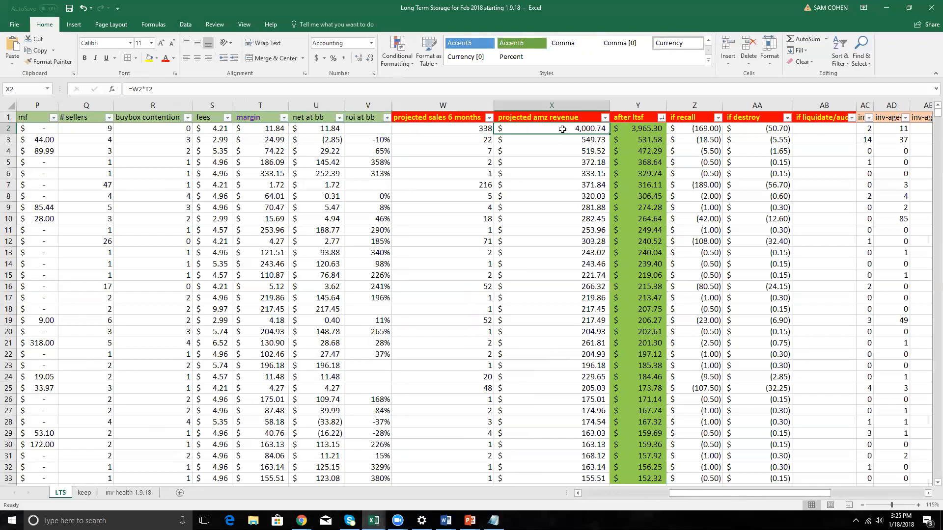
Examine the after ltsf column, the if recall formula in Z2 and the total lts qty formula in AW2.
click(632, 117)
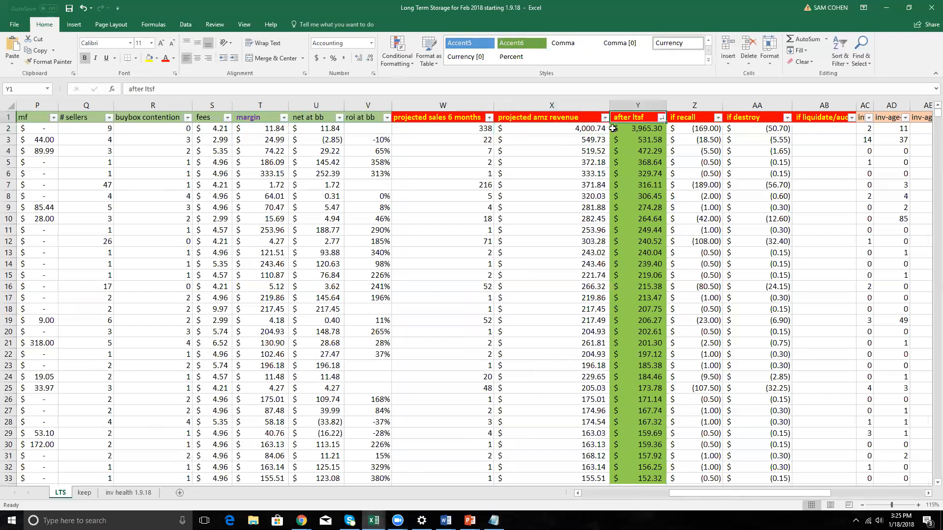
click(647, 130)
key(Right)
key(Right)
key(Right)
key(Right)
key(Right)
key(Right)
key(Right)
key(Right)
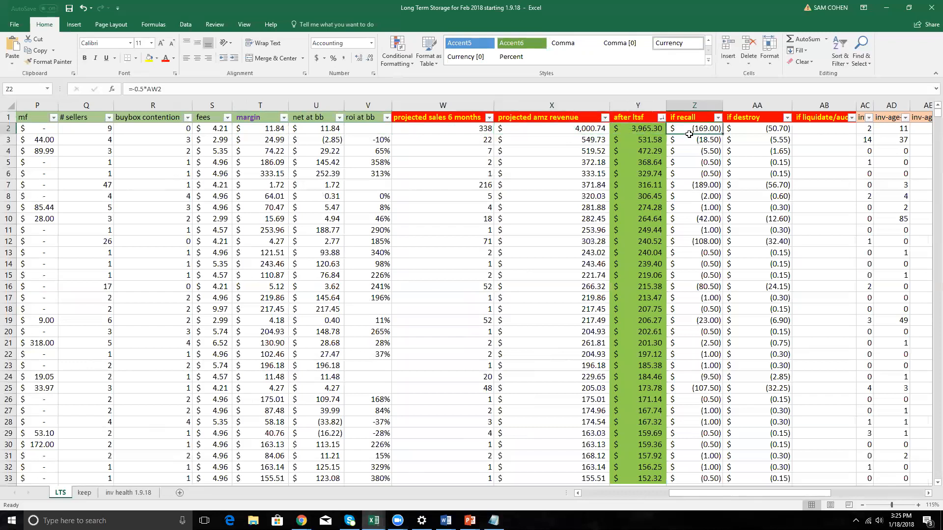
key(Right)
key(Right)
key(Right)
key(Right)
key(Right)
key(Right)
key(Right)
key(Right)
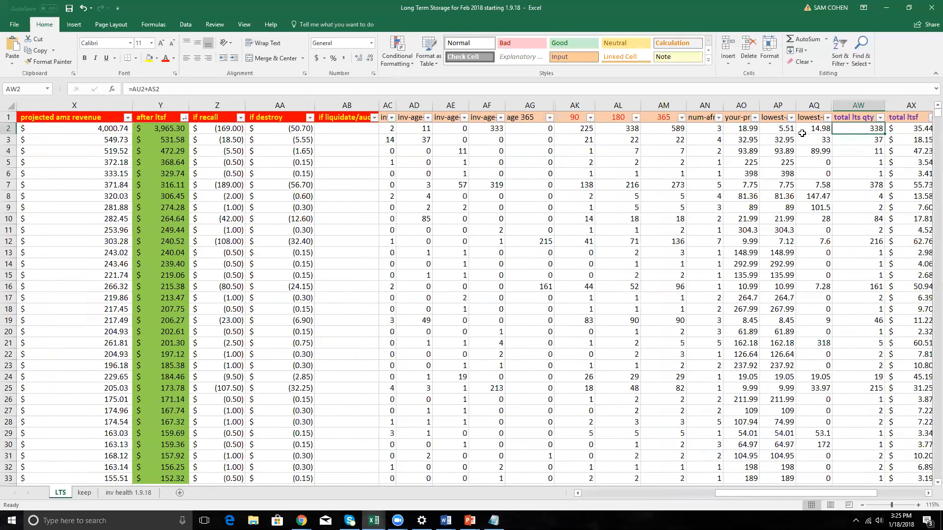
Check the total ltsf formula in AX2, the projected amz revenue in X2 and the after ltsf formula in Y2.
key(Right)
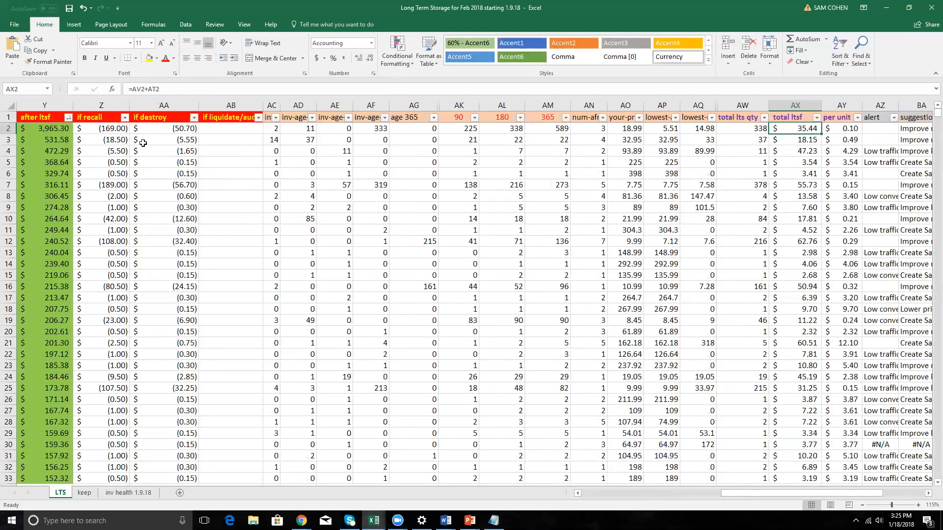
click(58, 129)
key(Left)
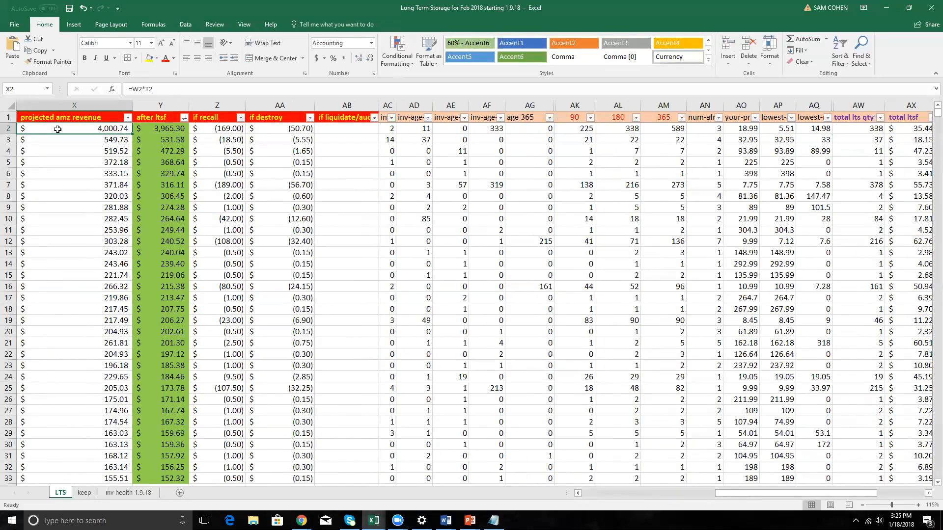
key(Right)
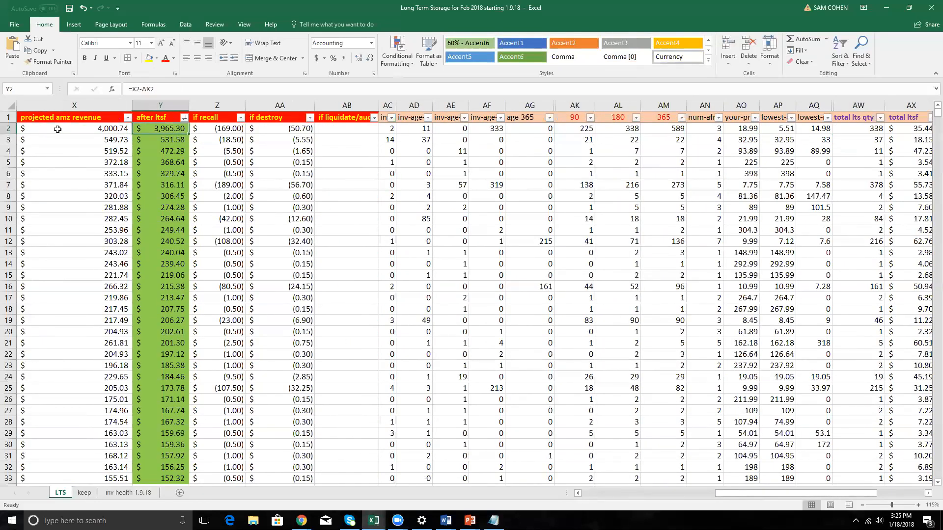
Review the recall, destroy and liquidate headers in Z1:AB1, and compare Z2's recall formula with AW2 and the projected revenue in X2.
click(230, 119)
key(shift+Right)
key(shift+Right)
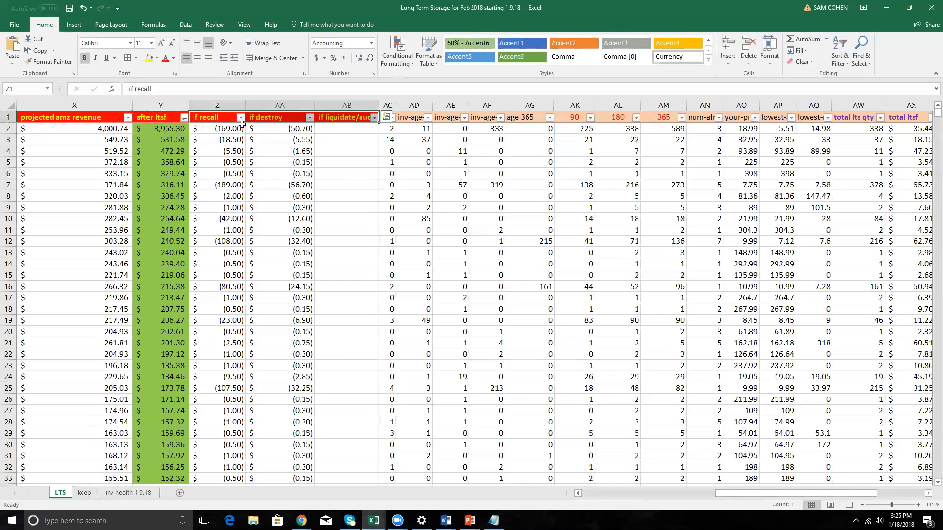
click(214, 126)
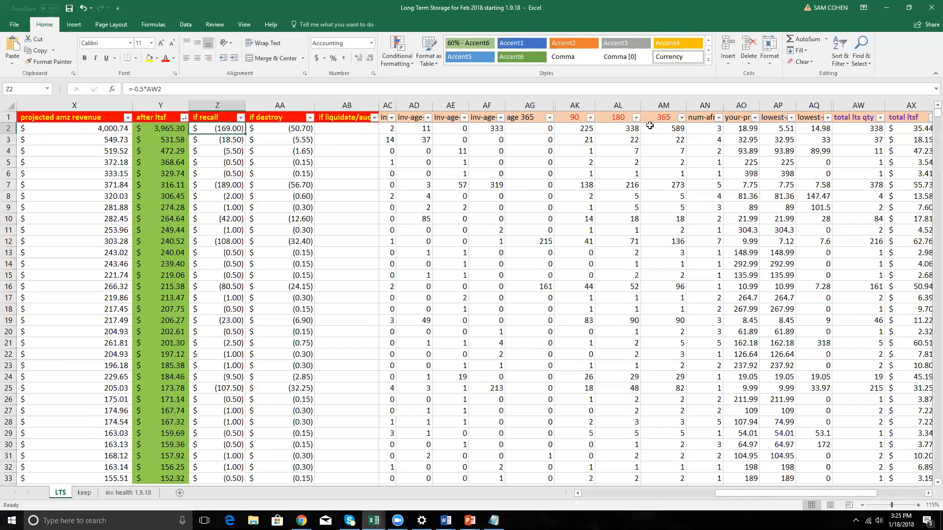
click(866, 128)
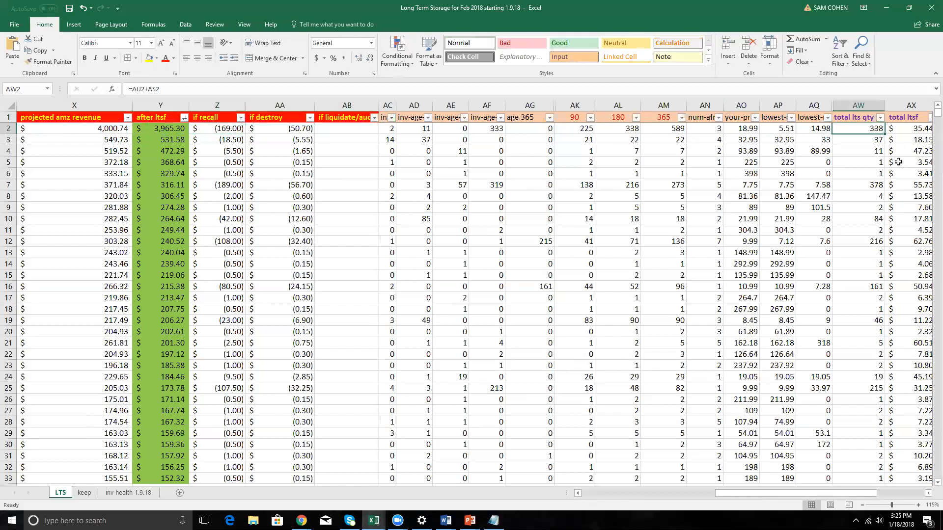
ctrl+click(229, 130)
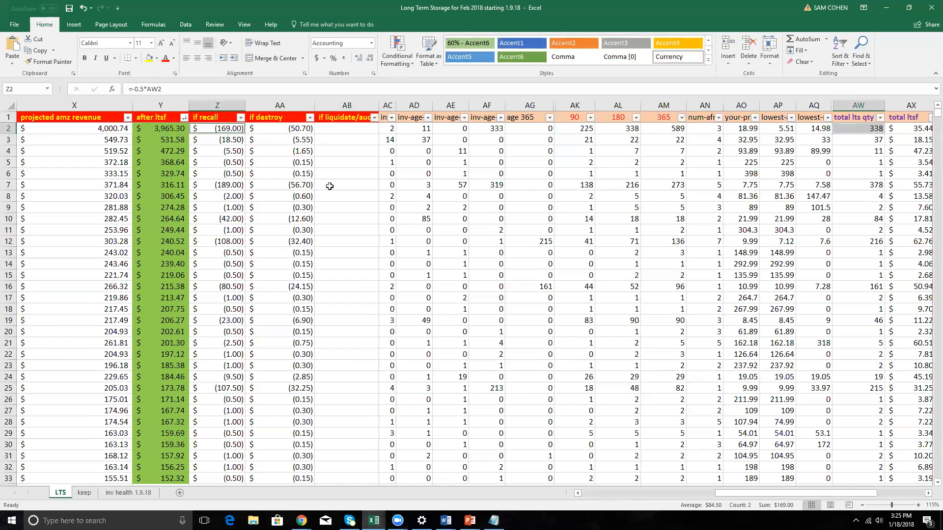
click(109, 130)
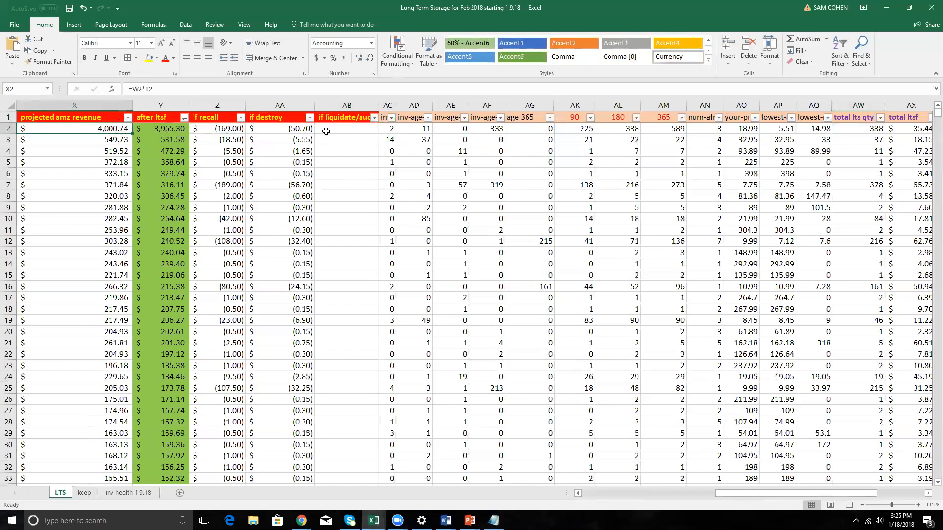
Check the if destroy formula in AA2 and widen the if liquidate/auction column to show more of its header.
click(270, 130)
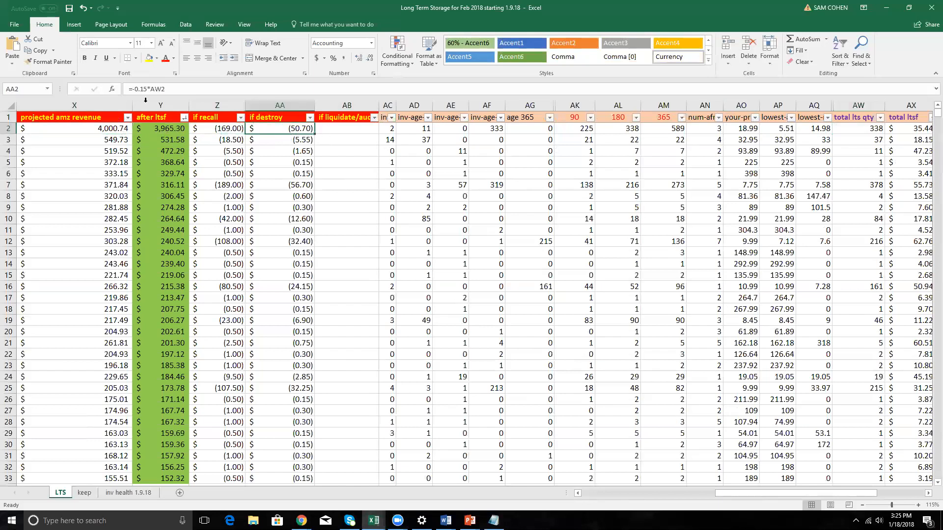
click(362, 129)
click(365, 117)
drag(378, 105, 393, 106)
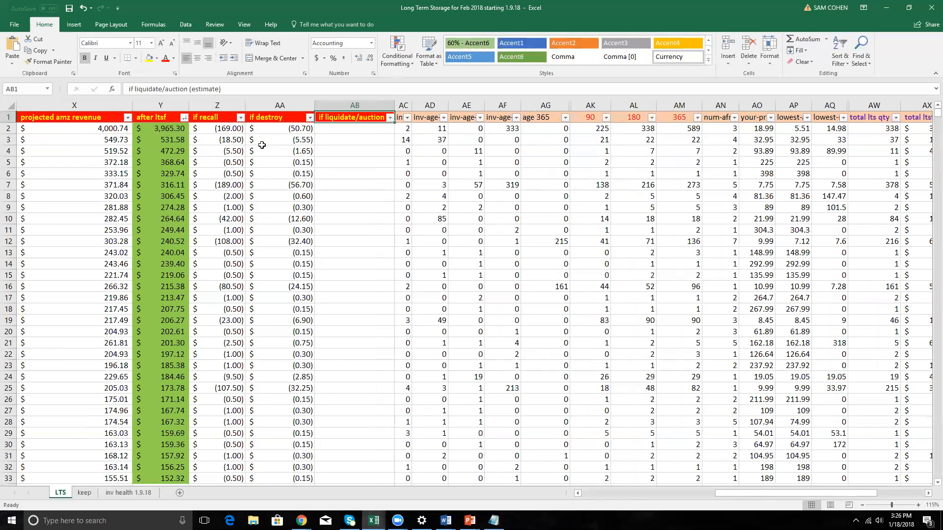
Compare the highest after ltsf values in Y2:Y8 with the recall costs in column Z.
drag(171, 128, 179, 194)
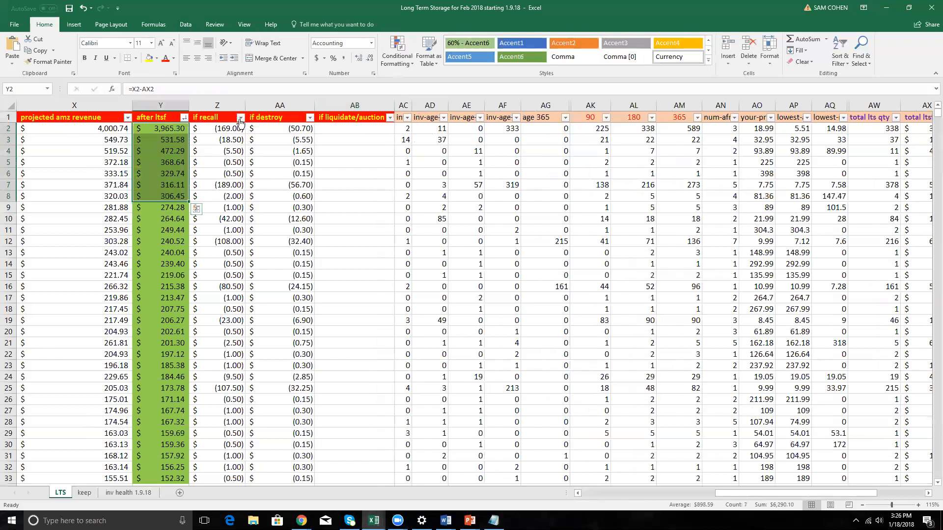
click(153, 121)
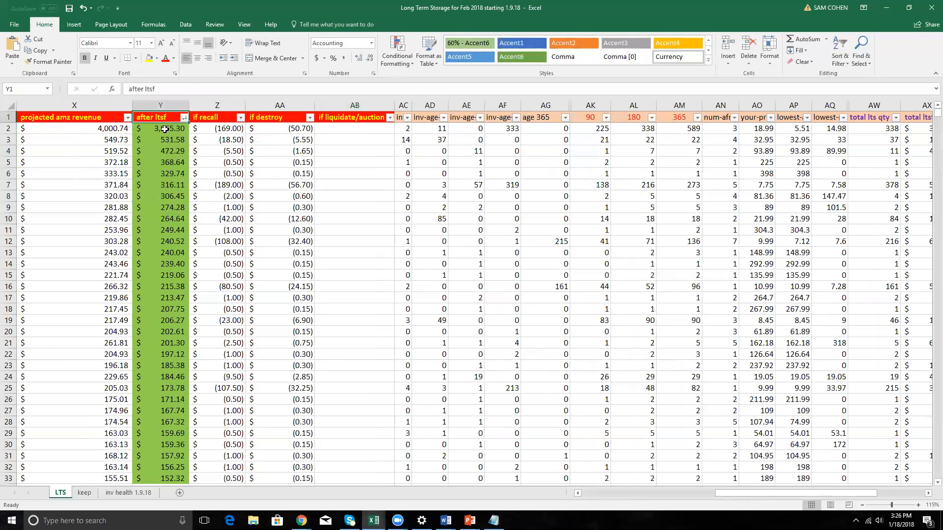
drag(167, 183, 180, 130)
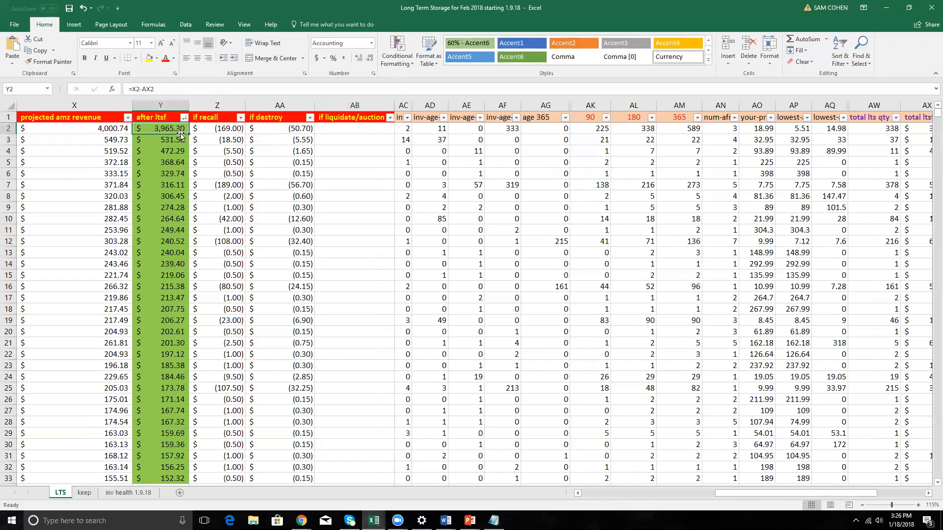
drag(221, 129, 222, 236)
drag(172, 130, 168, 195)
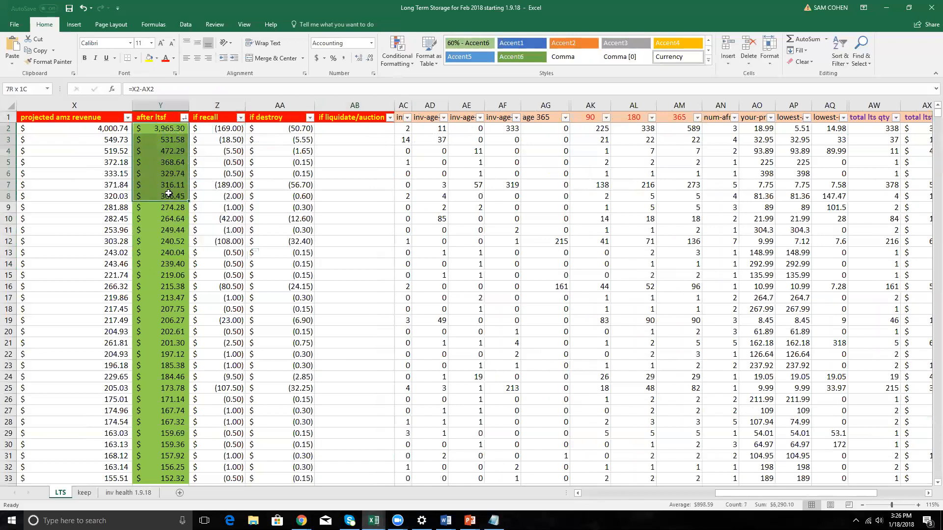
Filter the after ltsf column to show only values less than 0.
click(184, 117)
mouse_move(133, 187)
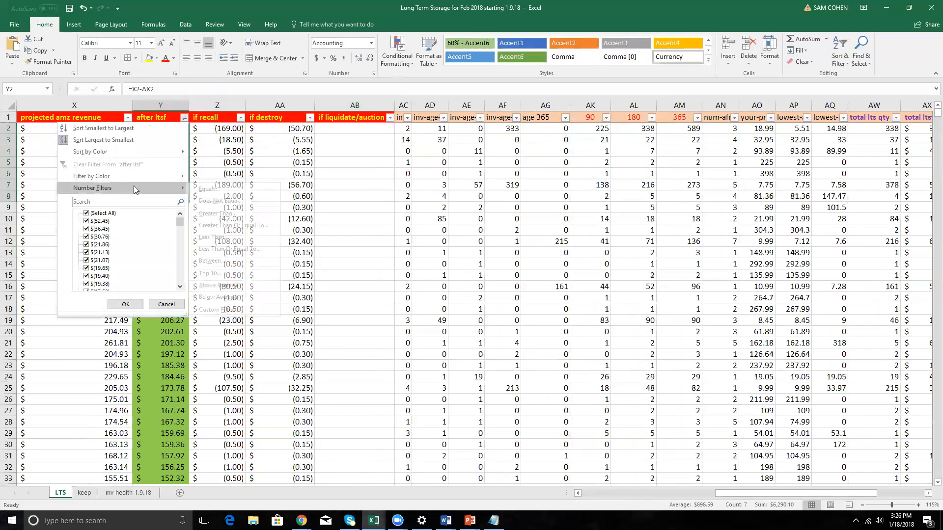
click(245, 234)
text(0)
click(406, 285)
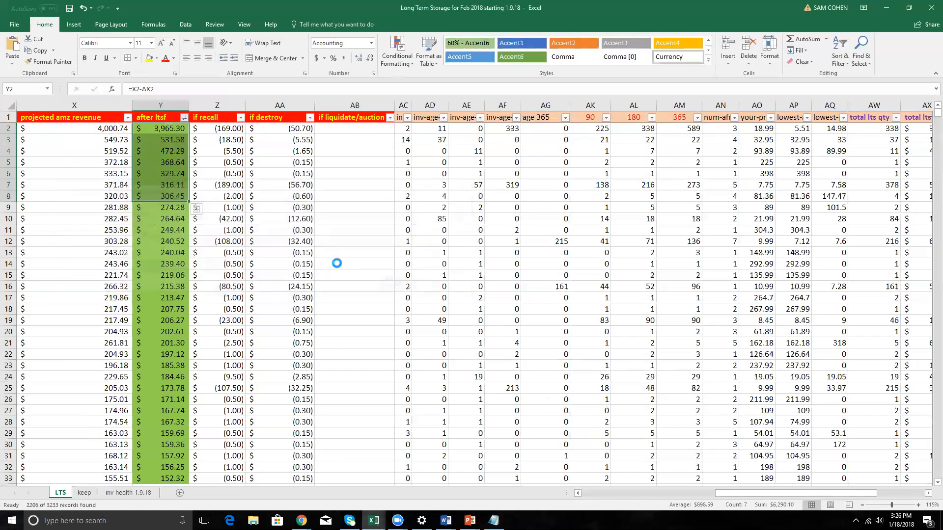
Examine the projected amz revenue formula in X1028 and the after ltsf formula in Y1028.
click(113, 130)
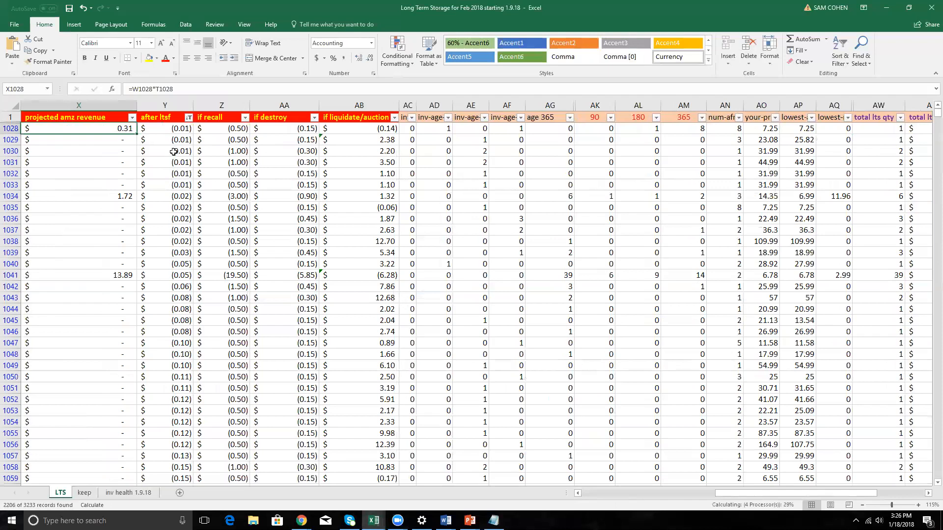
scroll(122, 129, left, 1)
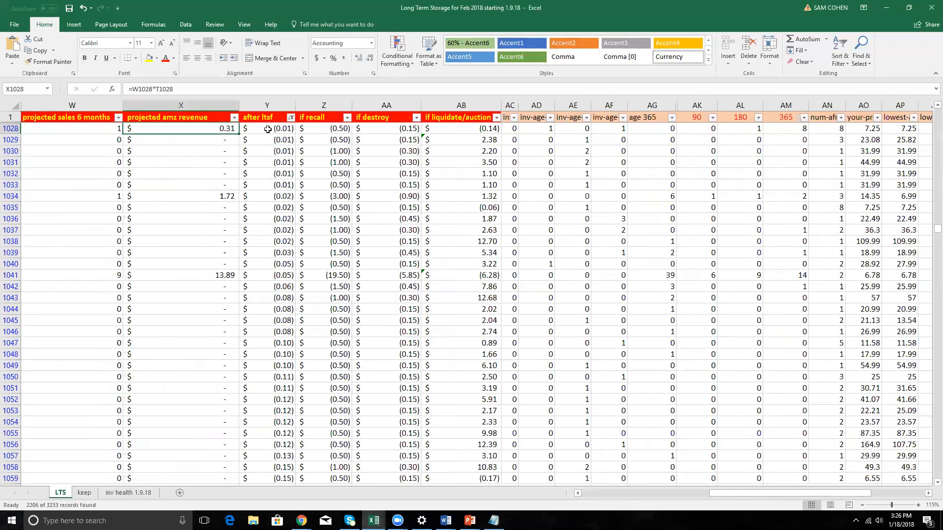
click(268, 129)
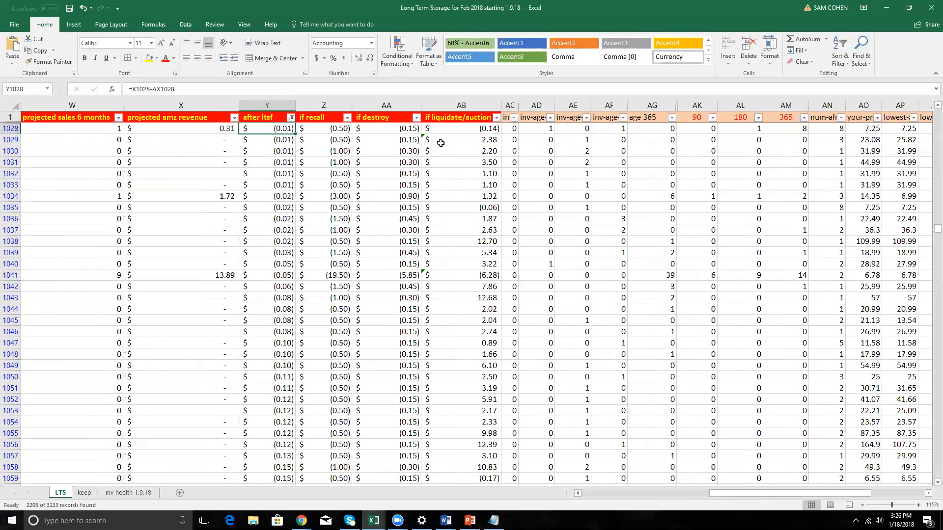
Widen the if liquidate/auction (estimate) column further and check its formula in AB1028.
click(464, 117)
click(510, 105)
drag(505, 105, 531, 105)
click(490, 128)
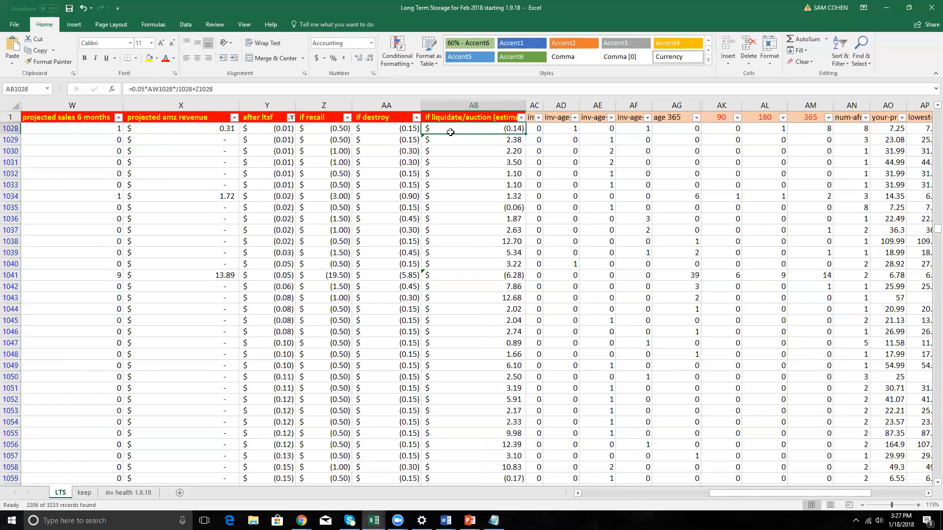
Examine the liquidation estimate formula in AB1028 and compare its value with after ltsf, recall and destroy in Y1028:AA1028.
click(138, 90)
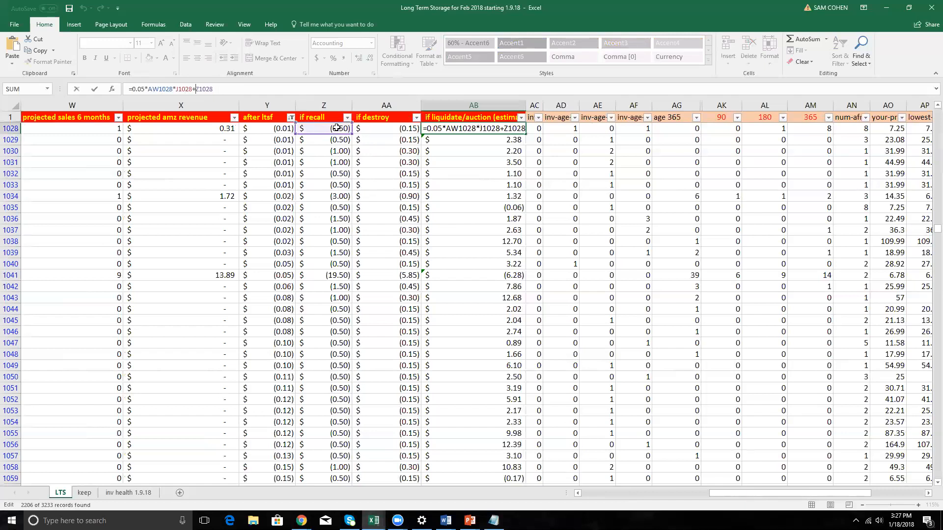
key(Escape)
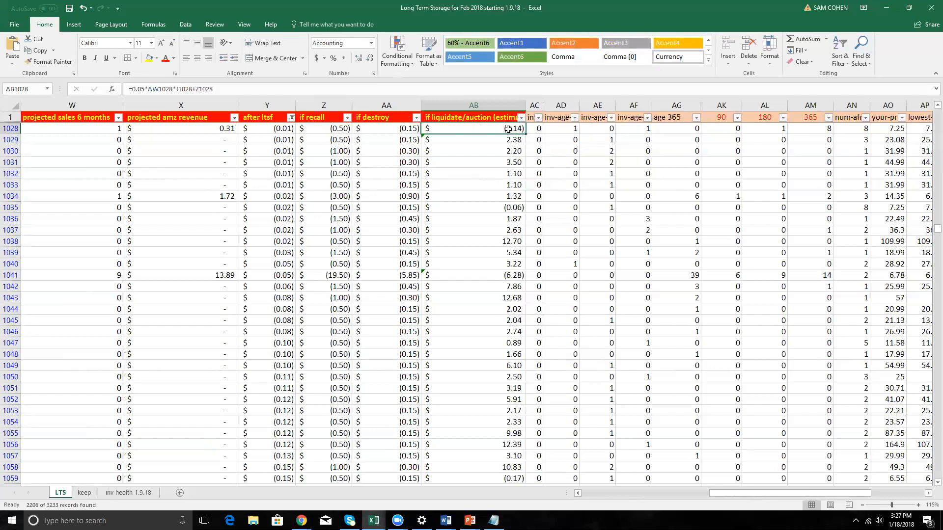
drag(486, 130, 289, 131)
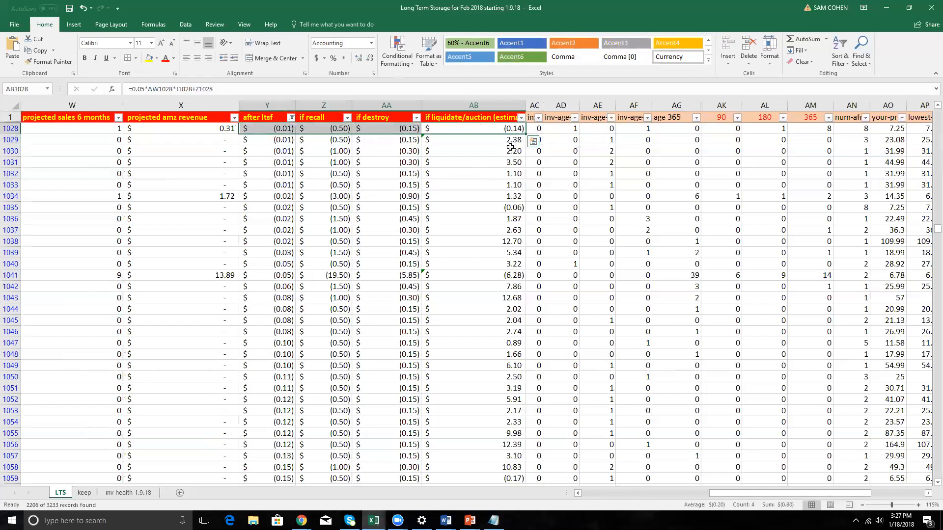
click(481, 130)
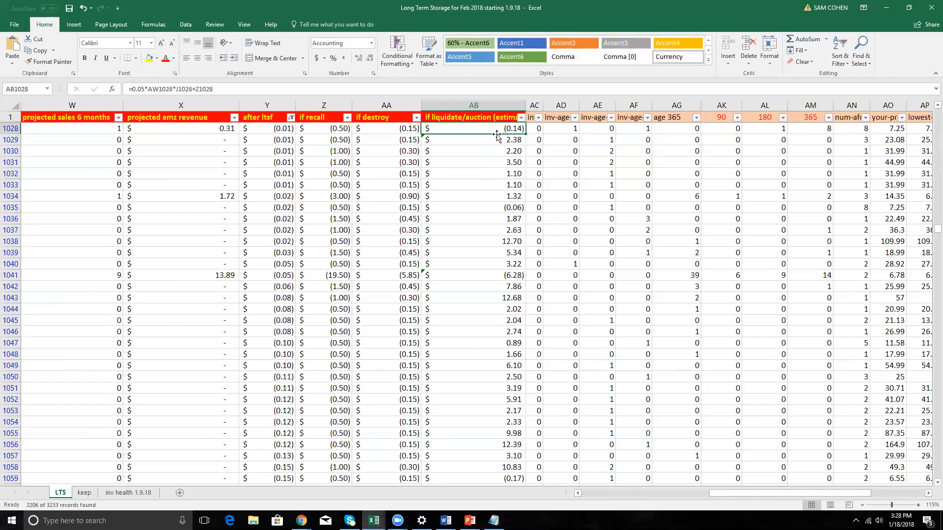
Check the if destroy, if recall, after ltsf and projected amz revenue formulas in row 1028.
click(401, 131)
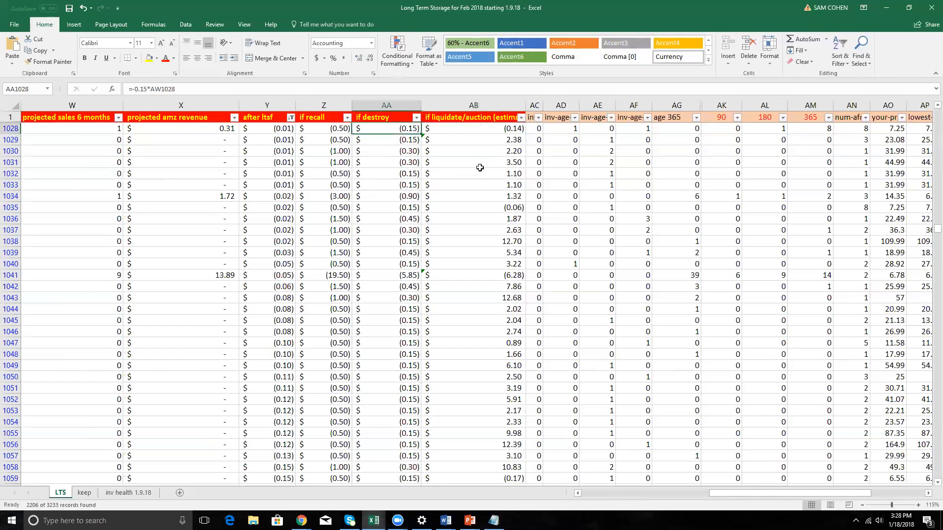
click(344, 133)
click(281, 131)
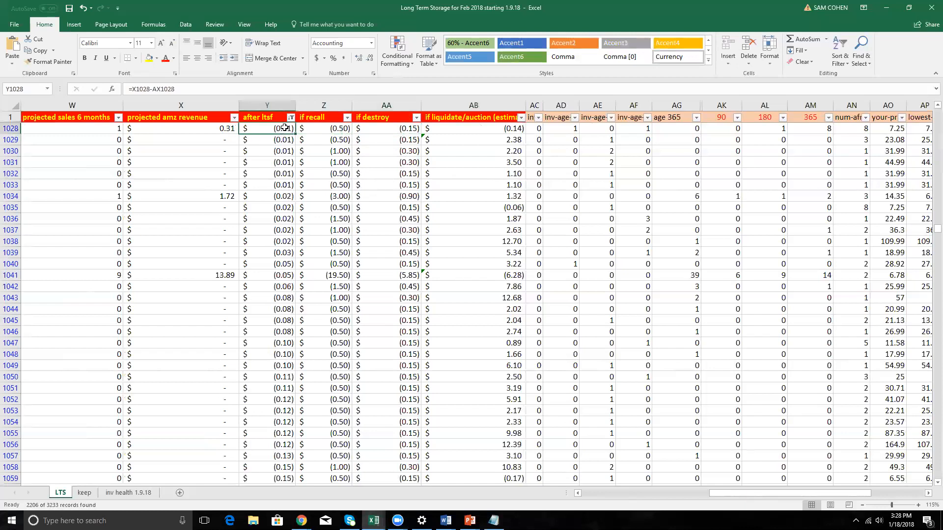
click(231, 128)
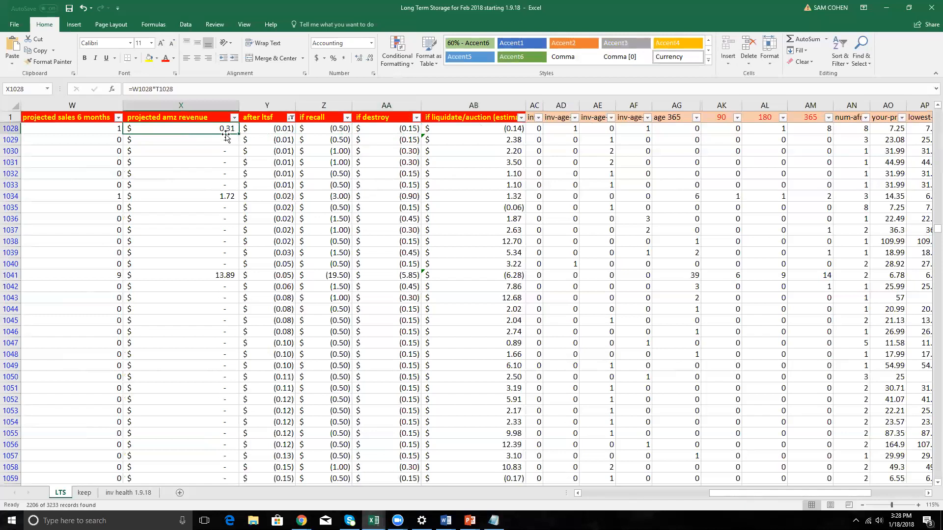
Check the liquidation formulas in AB1035 and AB1041 and scan column AB for other negative estimates.
click(511, 207)
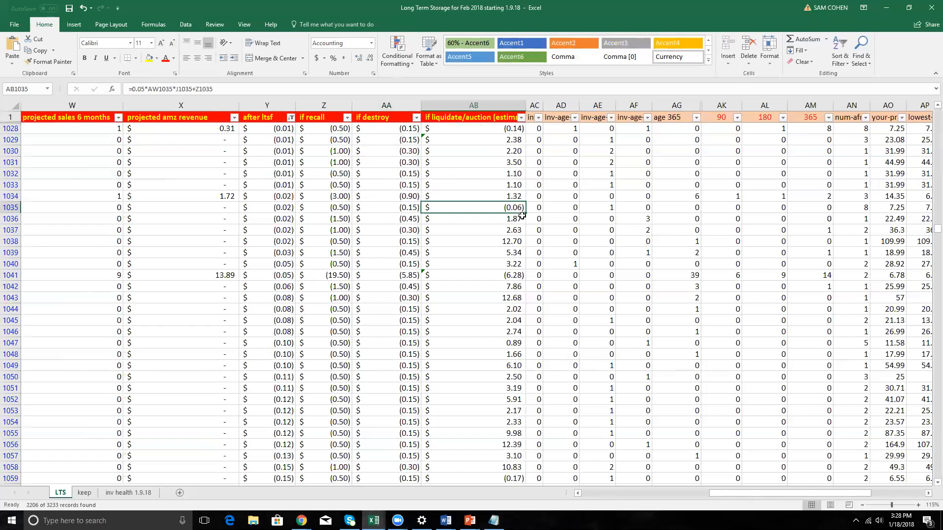
scroll(518, 216, down, 2)
click(513, 207)
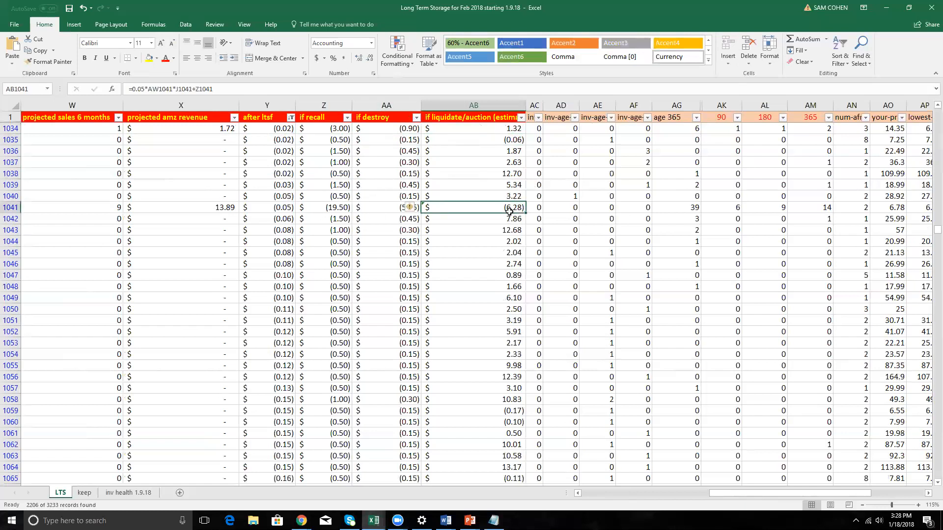
scroll(491, 224, up, 2)
scroll(491, 228, down, 6)
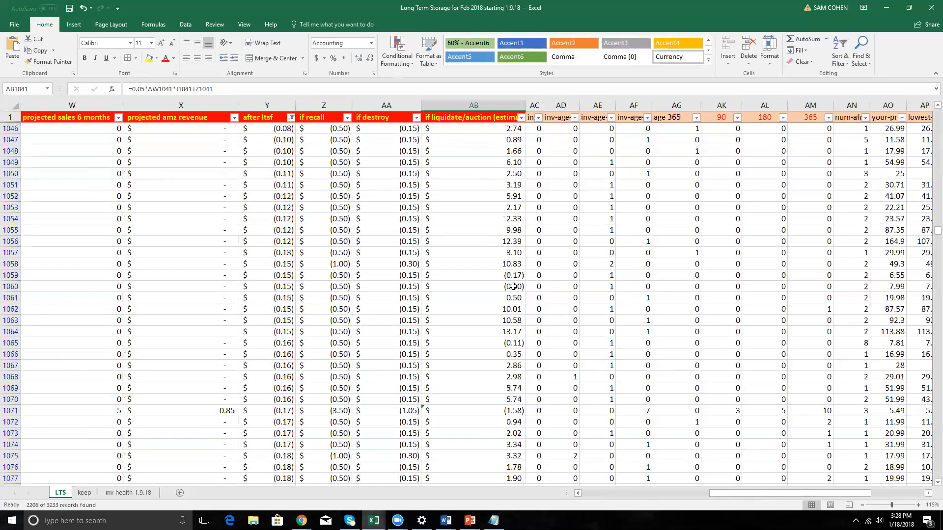
scroll(513, 284, up, 1)
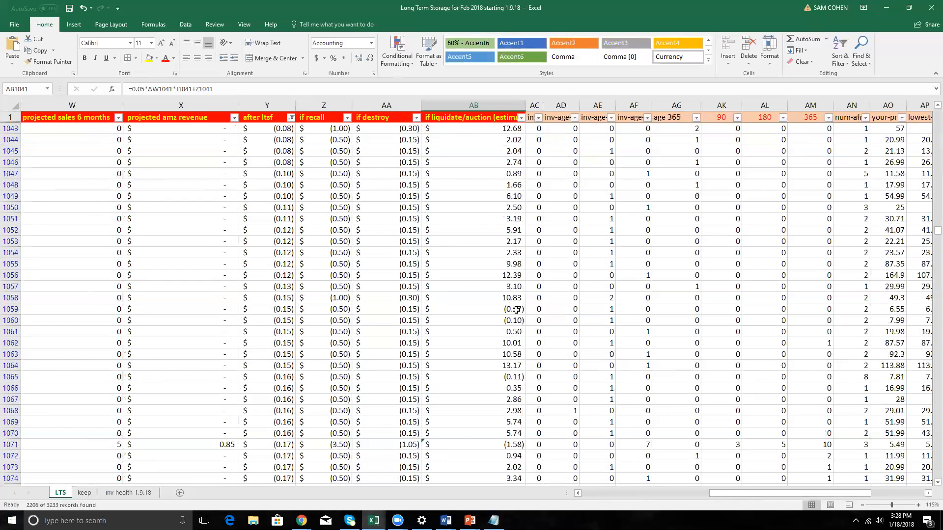
scroll(516, 310, up, 5)
Examine the projected revenue in X1029:X1032, and row 1035's values from roi at bb through if recall.
drag(218, 151, 218, 173)
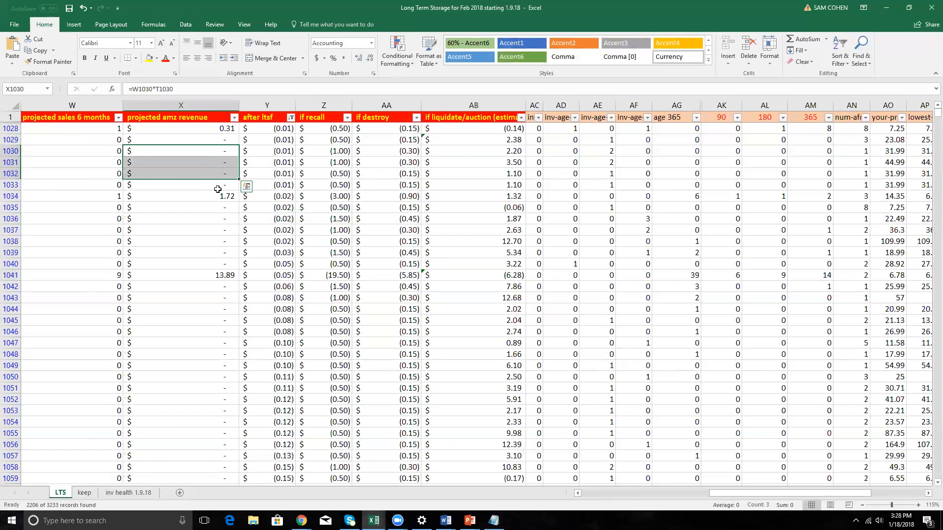
click(221, 139)
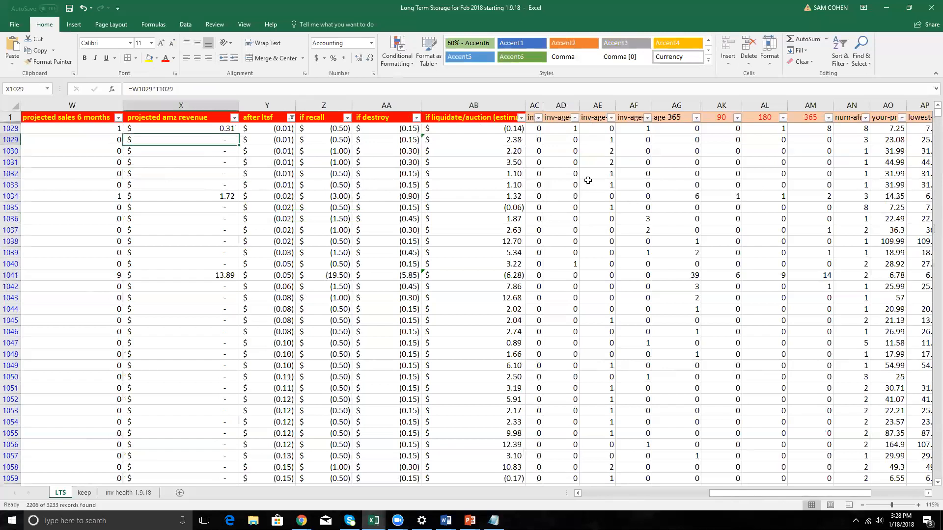
key(Left)
key(Left)
key(Left)
key(Left)
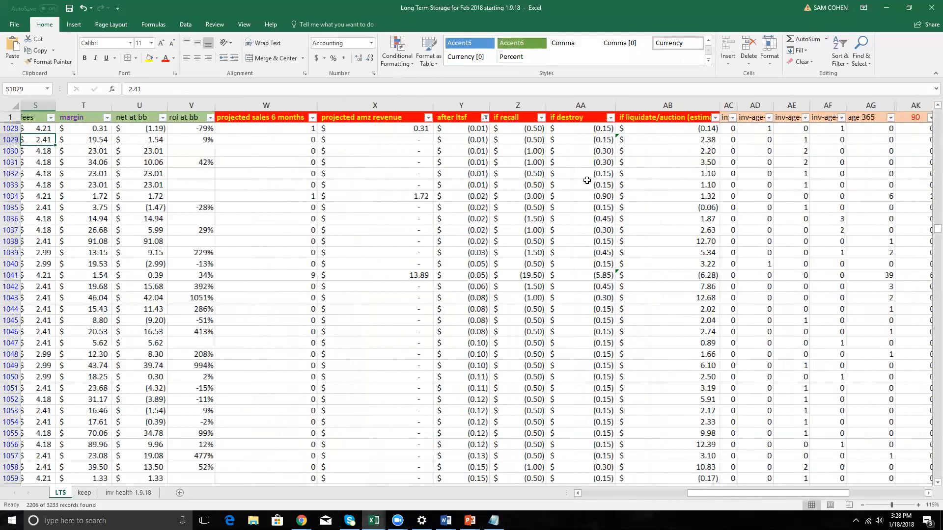
click(288, 208)
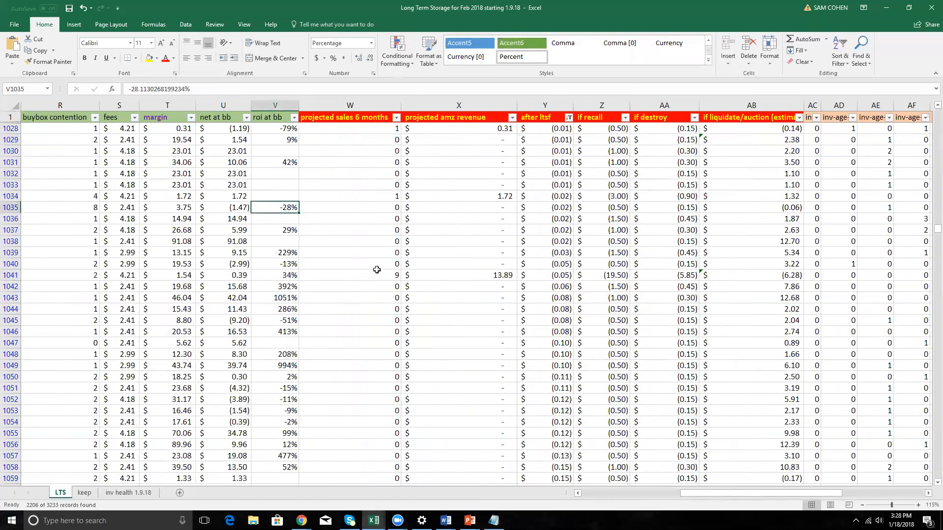
drag(342, 212, 601, 208)
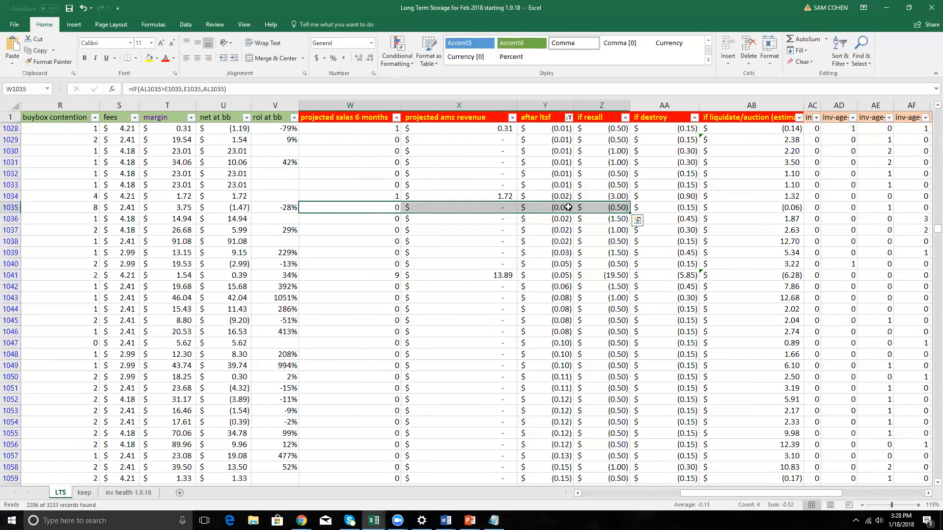
Widen the best option column BC slightly, check its formula in BC1028 and review the values in BC1028:BC1034.
key(Right)
key(Right)
key(Right)
key(Right)
key(Right)
key(Right)
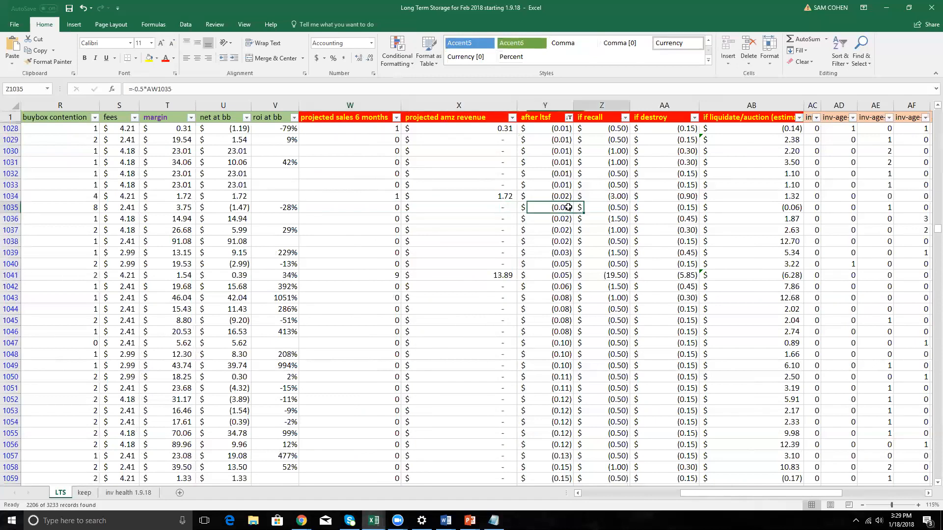
key(Right)
key(Right)
key(Right)
key(Right)
key(Right)
key(Right)
key(Right)
key(Right)
key(Right)
key(Right)
key(Right)
key(Right)
key(Right)
key(Right)
key(Right)
key(Right)
key(Right)
key(Right)
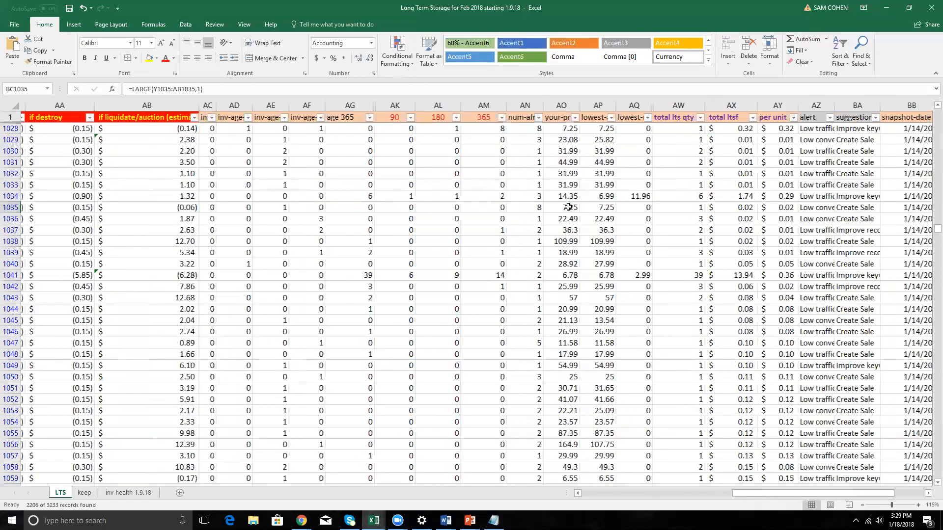
key(Right)
key(Right)
key(Right)
key(Right)
key(Right)
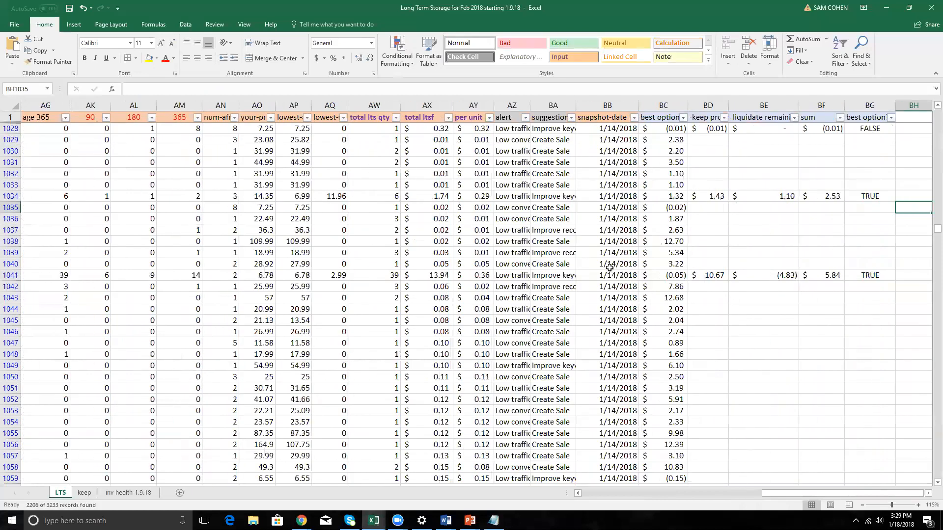
drag(688, 105, 695, 105)
click(686, 127)
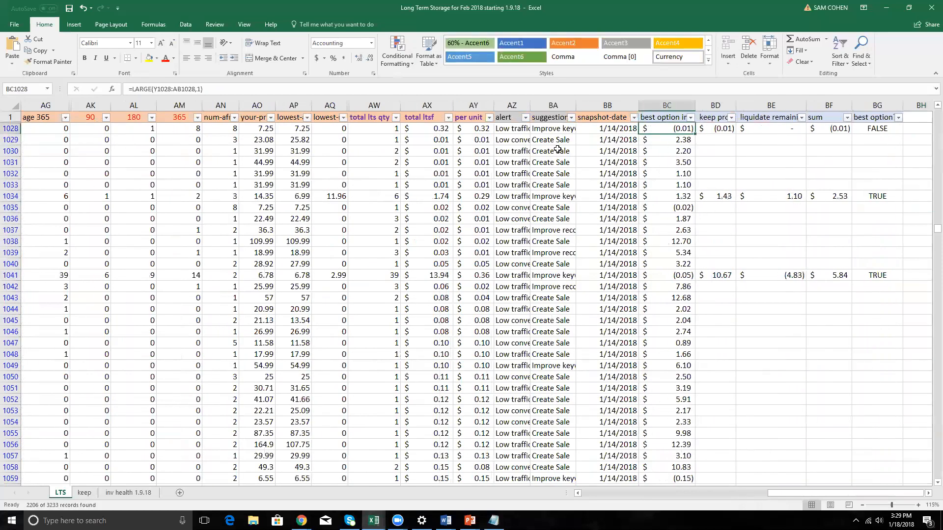
drag(668, 131, 673, 191)
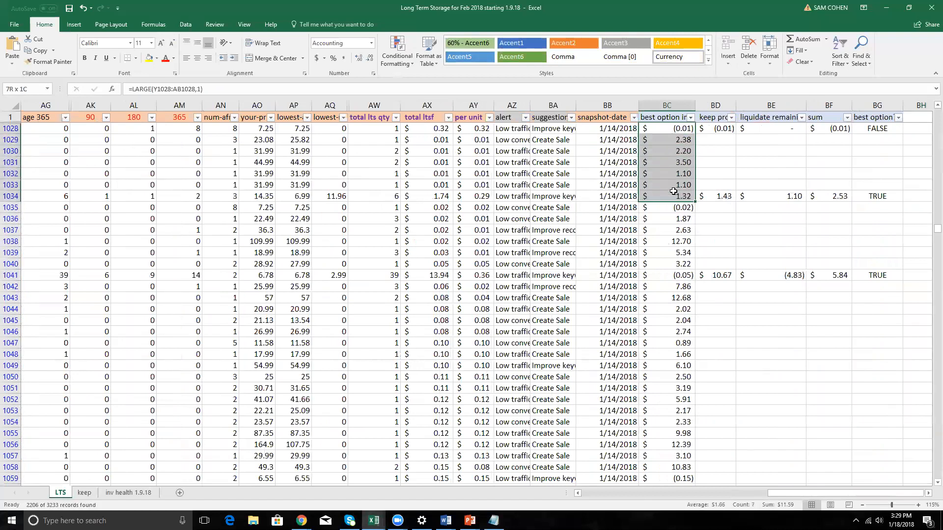
Widen the keep projected sales 6 mo: revenue column BD slightly and compare BD1028 and BE1028 with BC1028.
click(712, 128)
click(731, 117)
drag(736, 105, 747, 105)
click(786, 129)
click(688, 129)
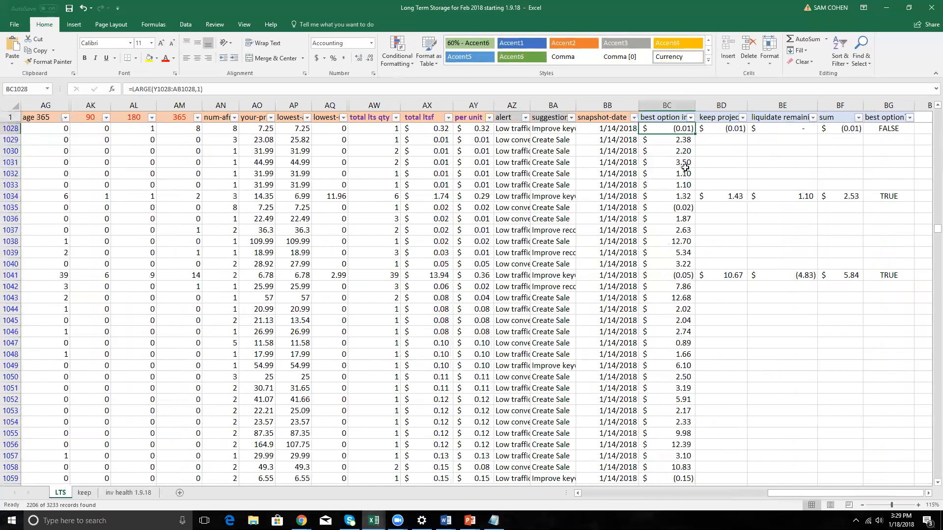
Review the row 1 headers from best option? in BG back to projected amz revenue in X.
key(ctrl+Up)
key(Left)
key(Left)
key(Left)
key(Left)
key(Left)
key(Left)
key(Left)
key(Left)
key(Left)
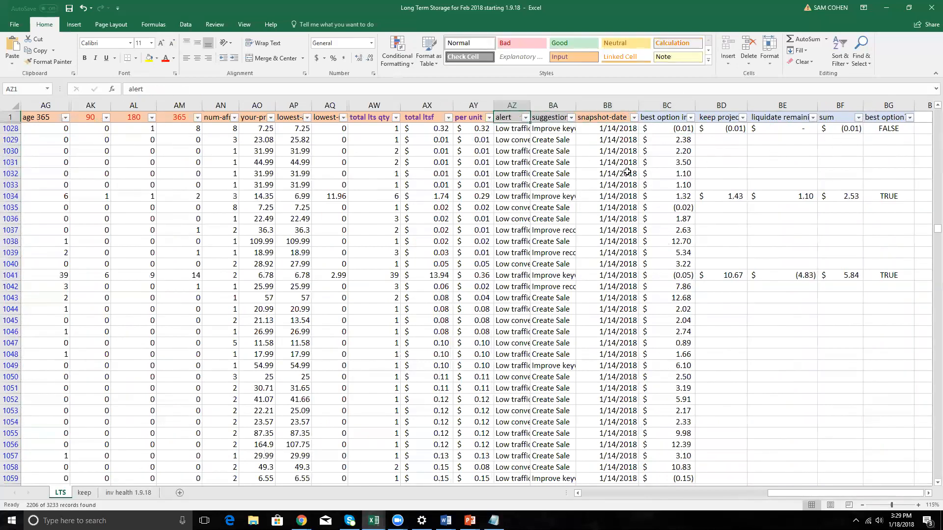
key(Right)
key(Right)
key(Right)
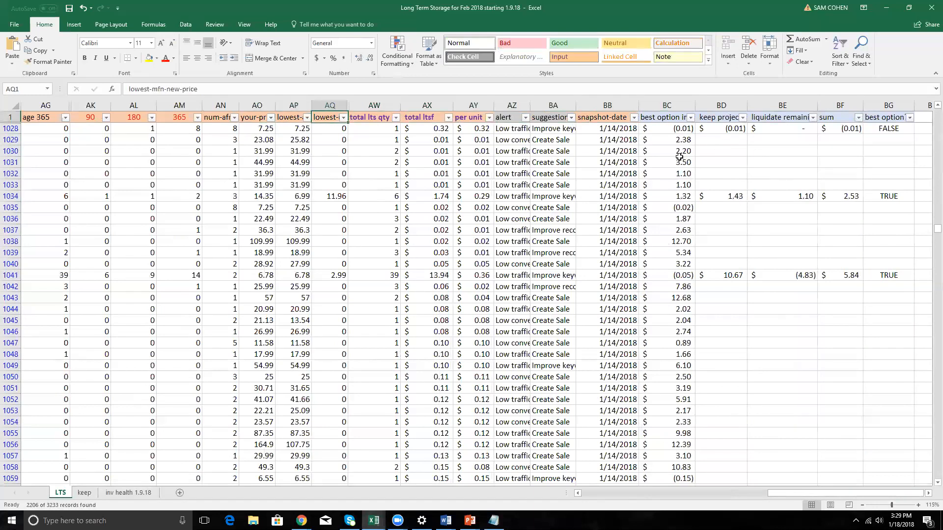
click(893, 117)
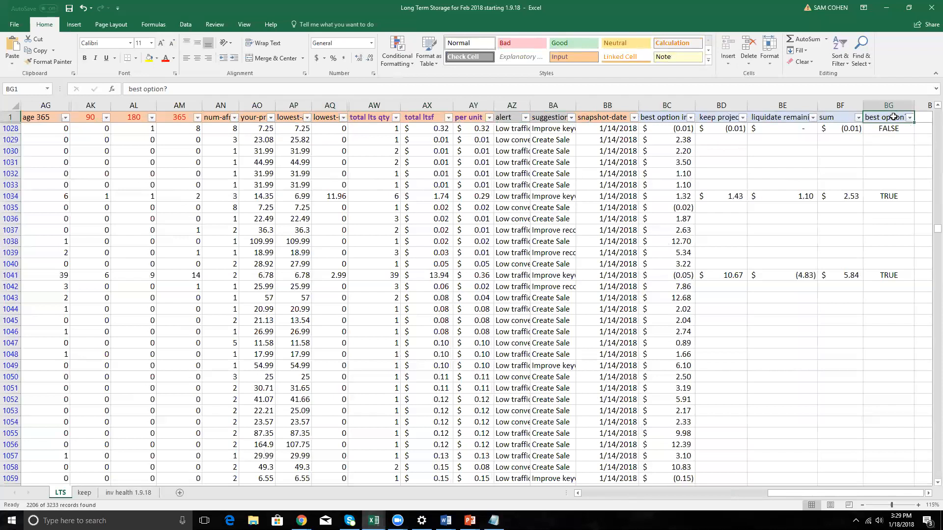
key(Left)
key(Left)
key(Left)
key(Left)
key(Left)
key(Left)
key(Left)
key(Left)
key(Left)
key(Left)
key(Left)
key(Left)
key(Left)
key(Left)
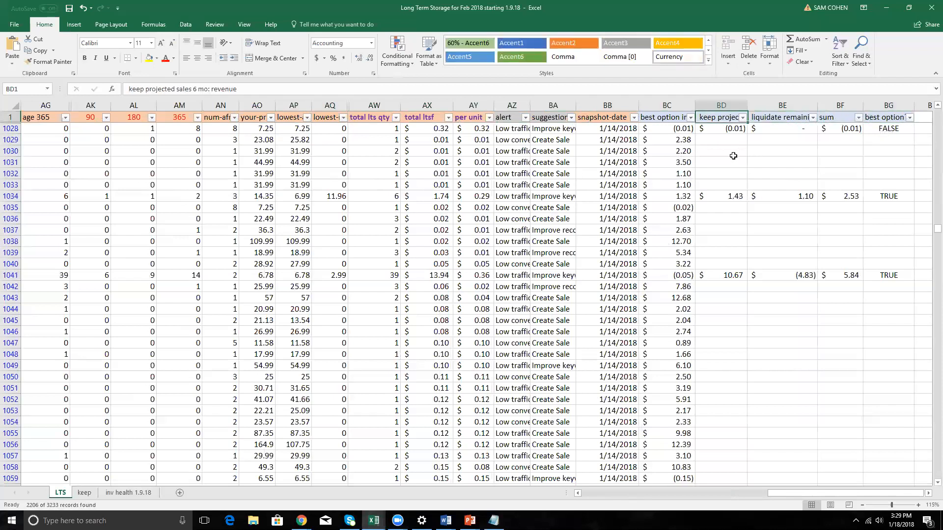
key(Left)
key(Left)
key(Left)
key(Left)
key(Left)
key(Left)
key(Left)
key(Left)
key(Left)
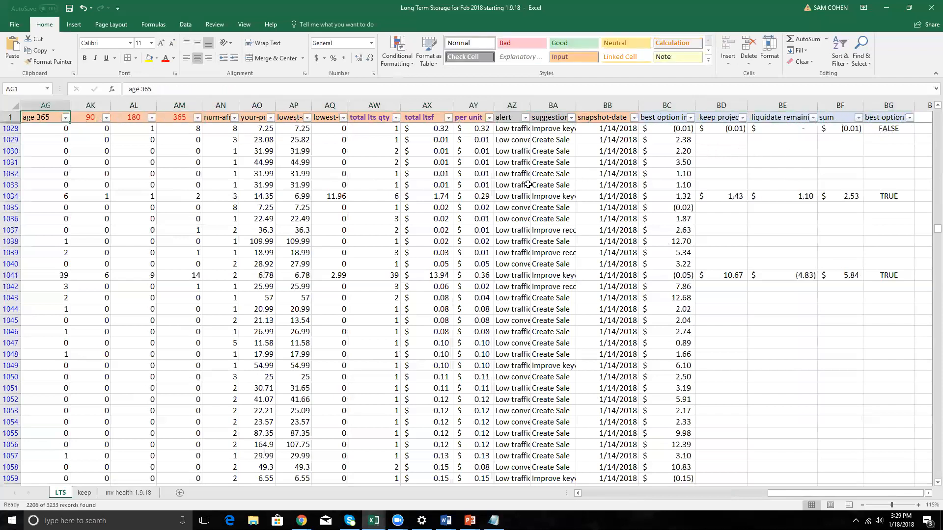
key(Left)
key(Left)
key(Left)
key(Left)
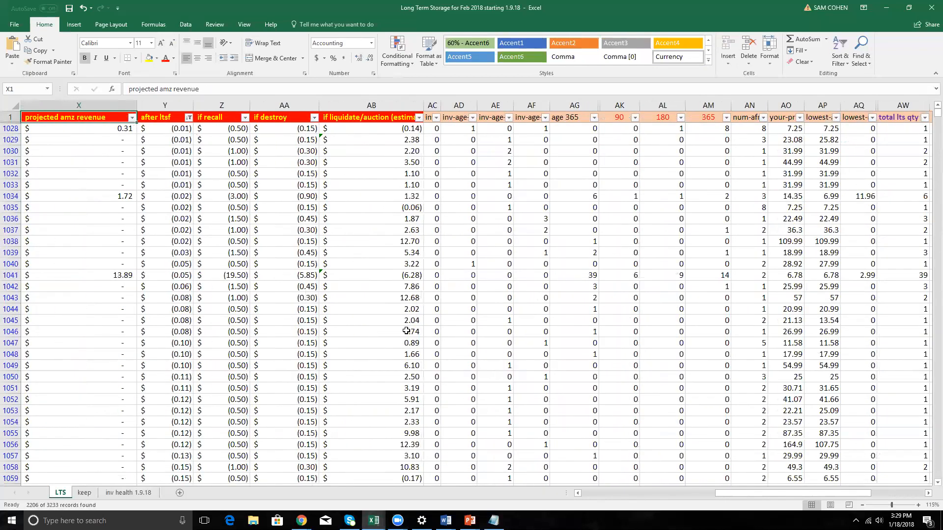
Switch to the keep sheet, look across its columns and check the total ltsf sum in AN954.
click(85, 493)
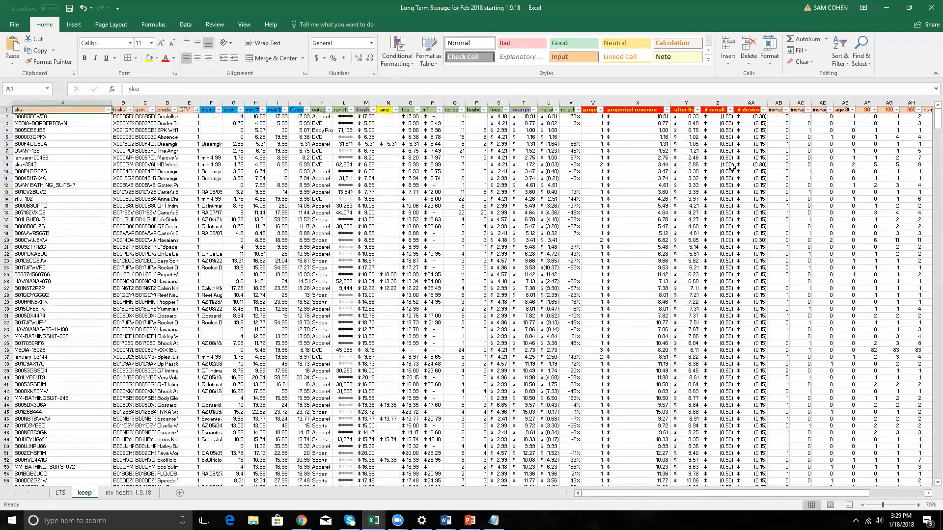
key(Right)
key(Right)
key(Right)
key(Right)
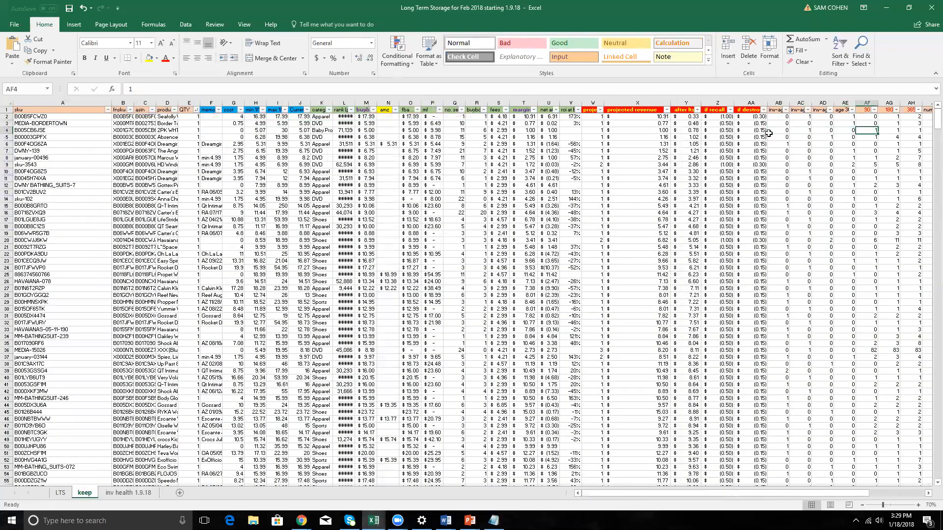
key(Right)
key(Right)
key(Right)
key(Right)
key(Right)
key(Right)
key(Right)
key(Right)
key(Right)
key(Right)
key(Right)
key(Right)
key(Right)
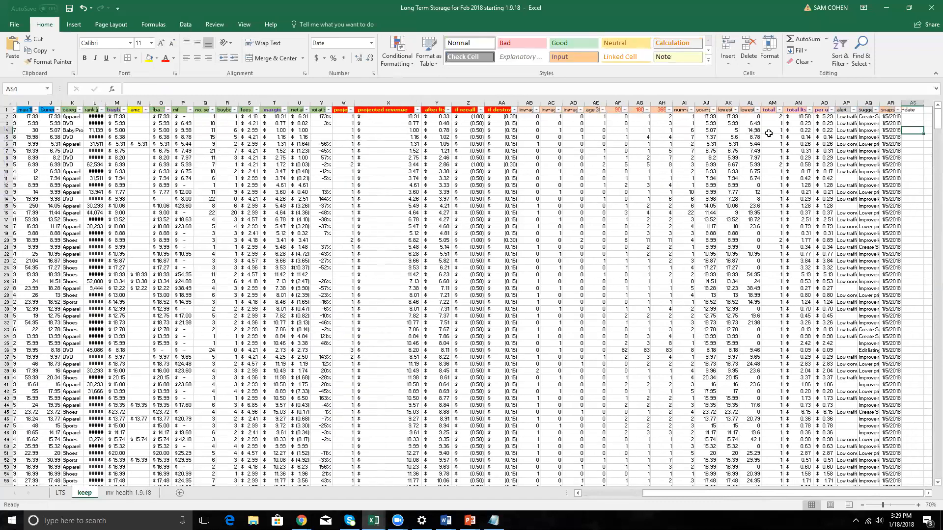
key(Left)
key(Left)
key(Left)
key(Left)
key(Left)
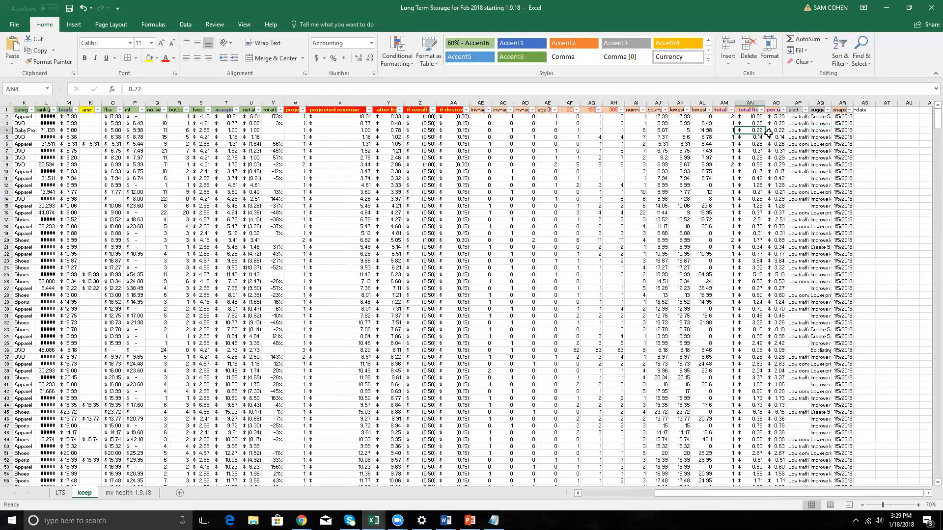
key(ctrl+Down)
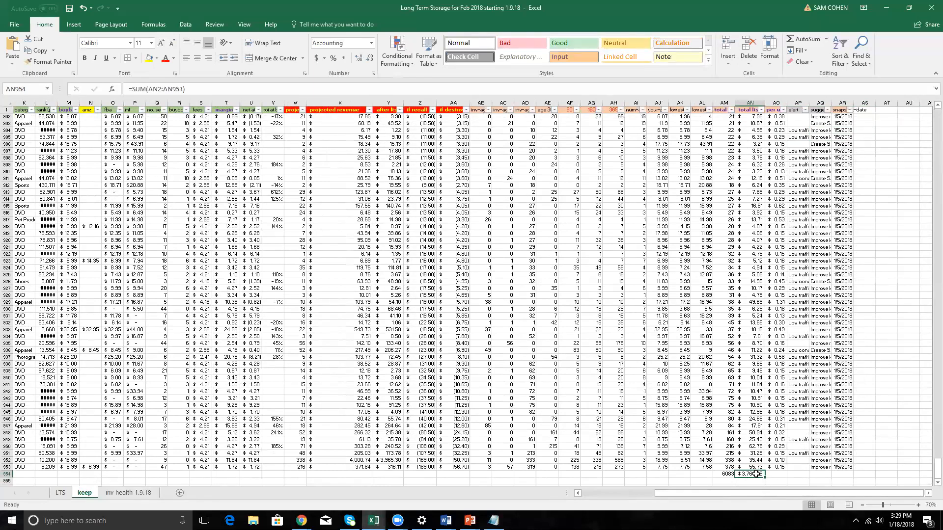
Sum the after ltsf column in Y954, fit the column width to the total and compare it with the total ltsf in AN954.
click(371, 474)
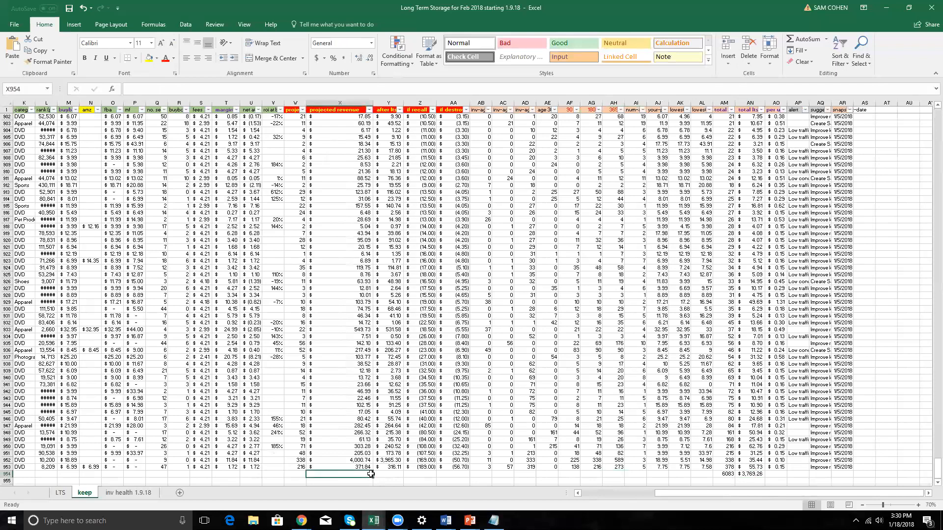
key(alt+equal)
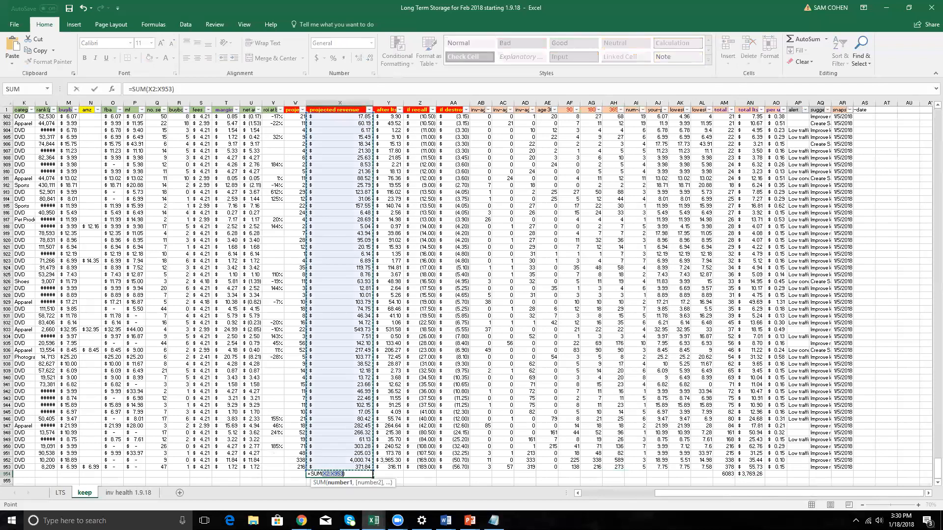
key(Escape)
key(Right)
key(alt+equal)
key(ctrl+Return)
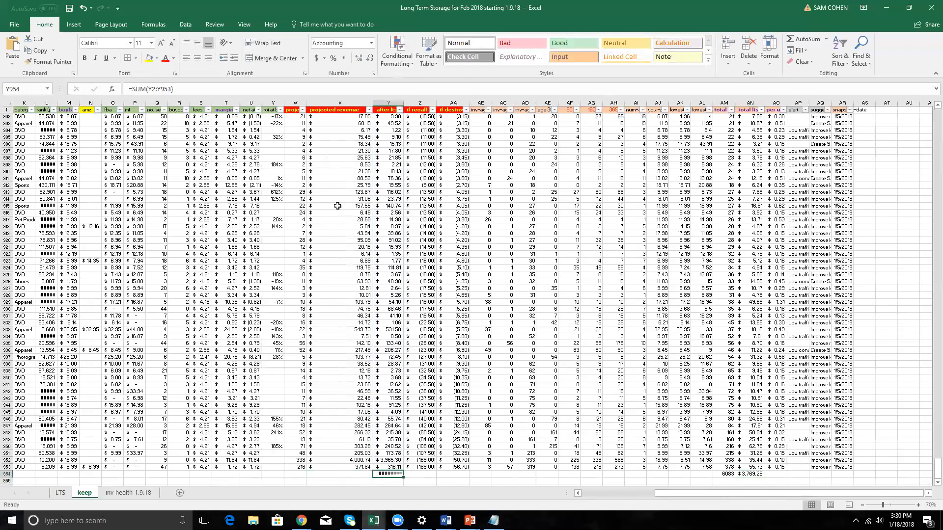
double_click(403, 104)
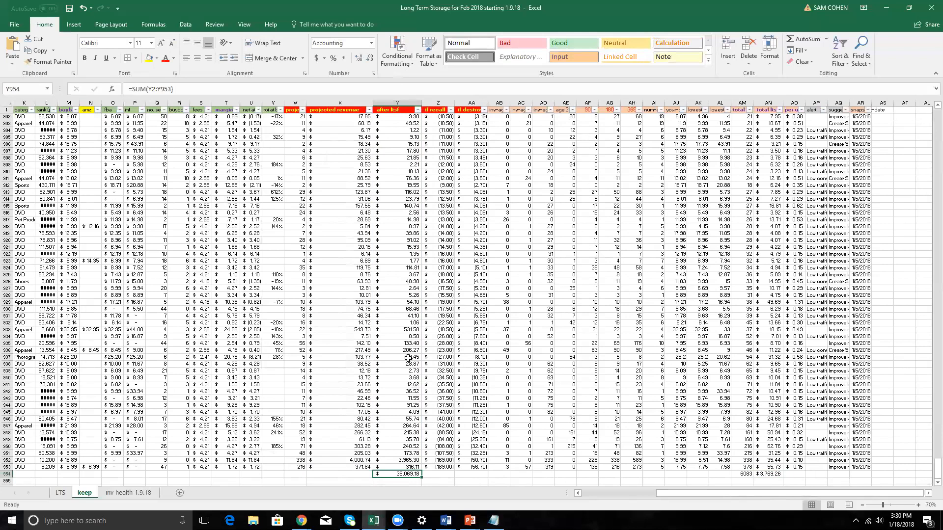
click(781, 473)
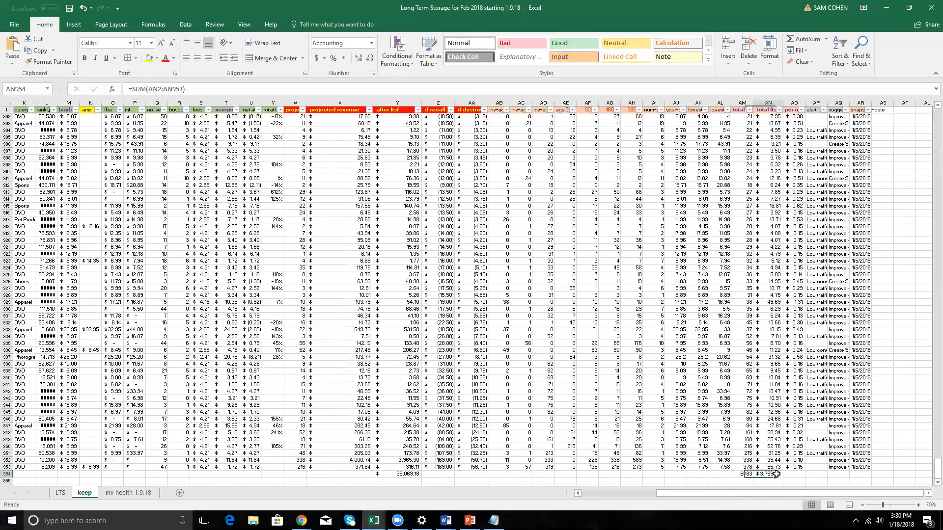
click(405, 472)
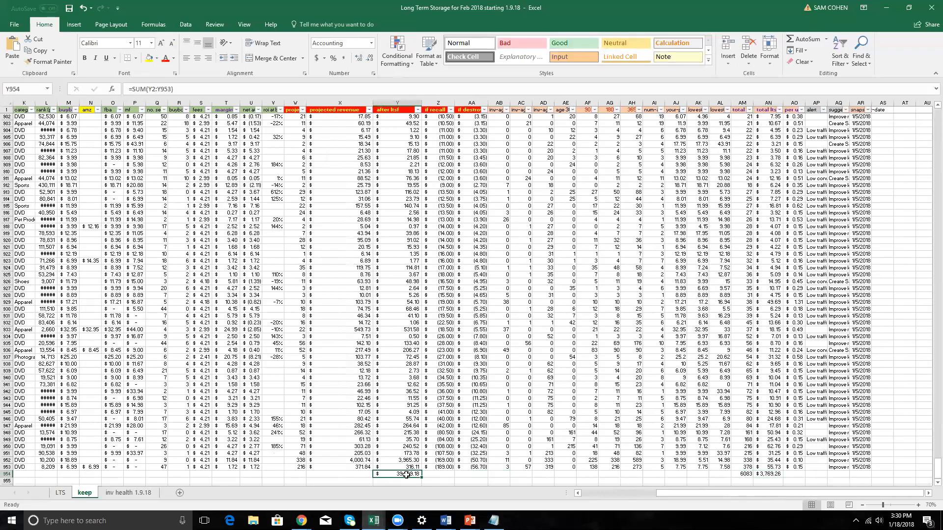
Switch to the LTS sheet and select the filtered total ltsf values in column AX to read their sum.
click(60, 492)
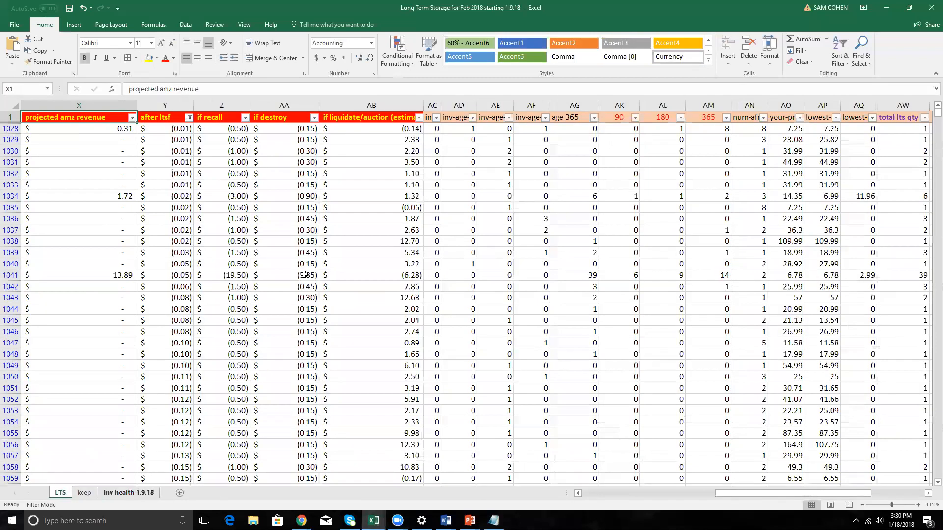
click(823, 130)
key(Right)
key(Right)
key(Right)
key(Right)
key(Right)
key(Right)
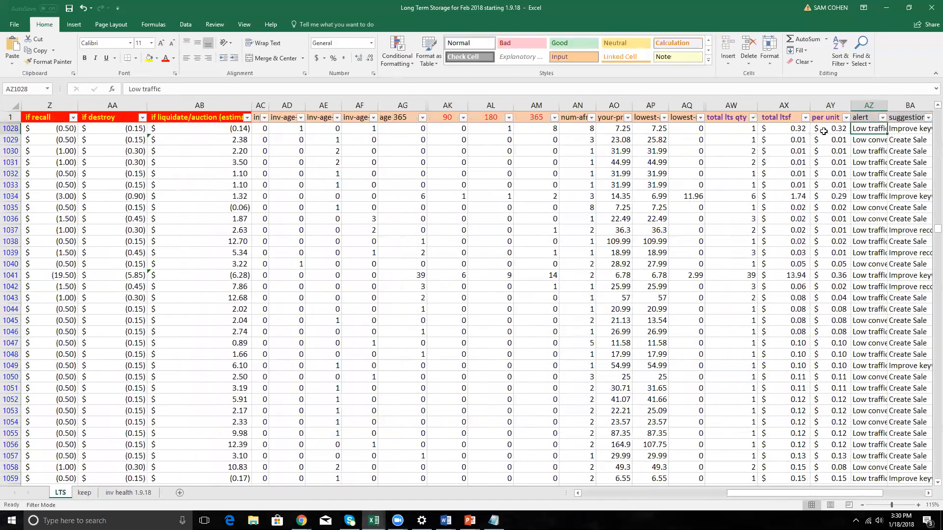
key(Left)
key(Left)
key(Left)
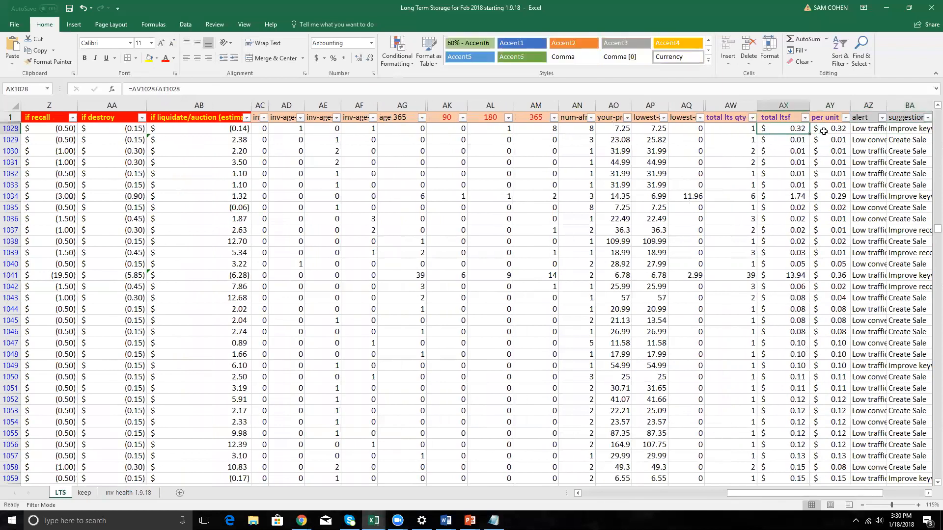
key(ctrl+Down)
key(ctrl+shift+Up)
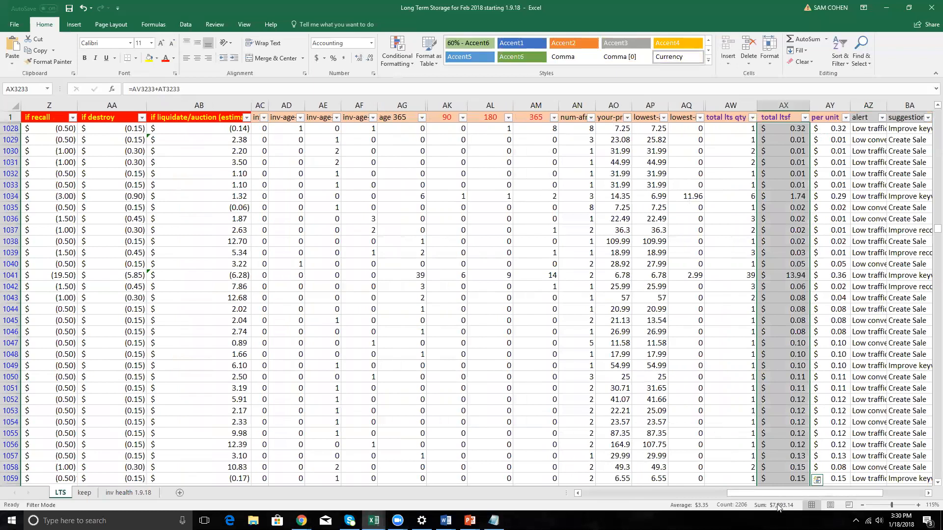
Review the row 1 headers from if destroy in AA back to projected sales 6 months in W, then if recall in Z.
click(131, 141)
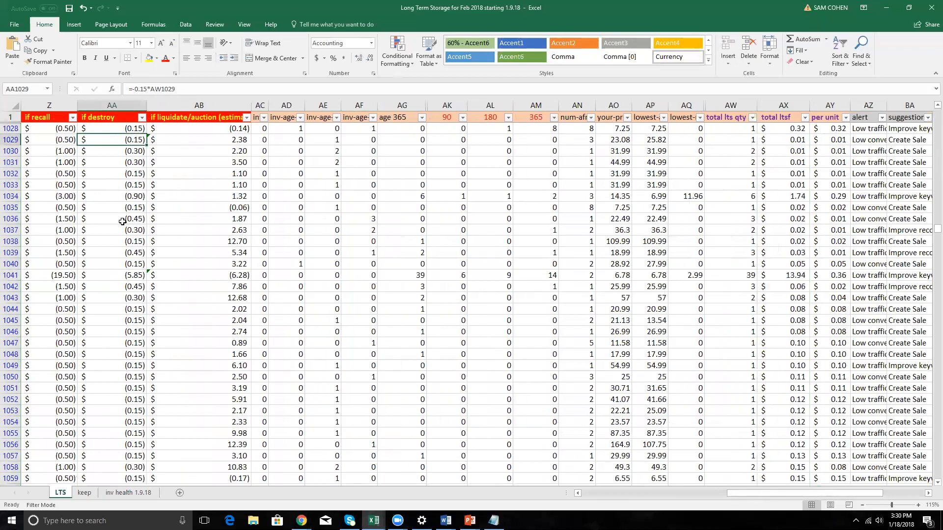
key(Up)
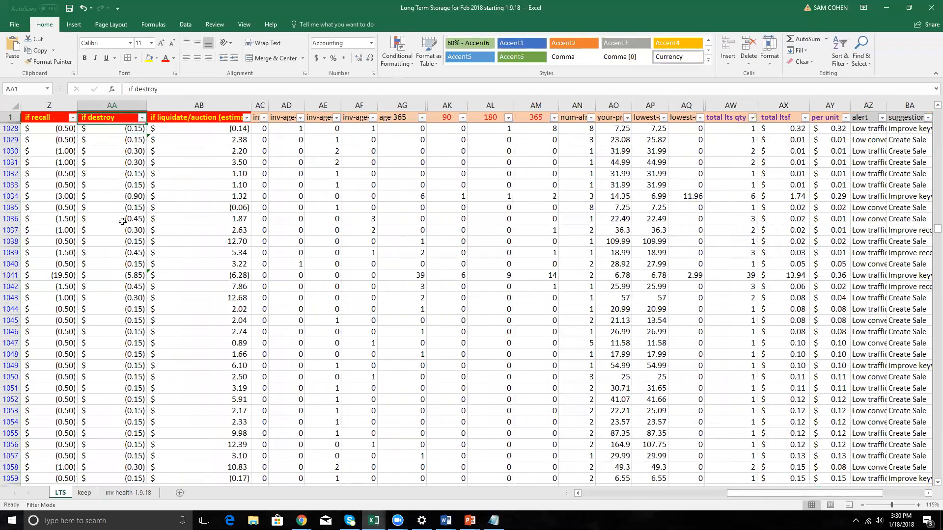
key(Left)
key(Left)
key(shift+Down)
key(ctrl+Up)
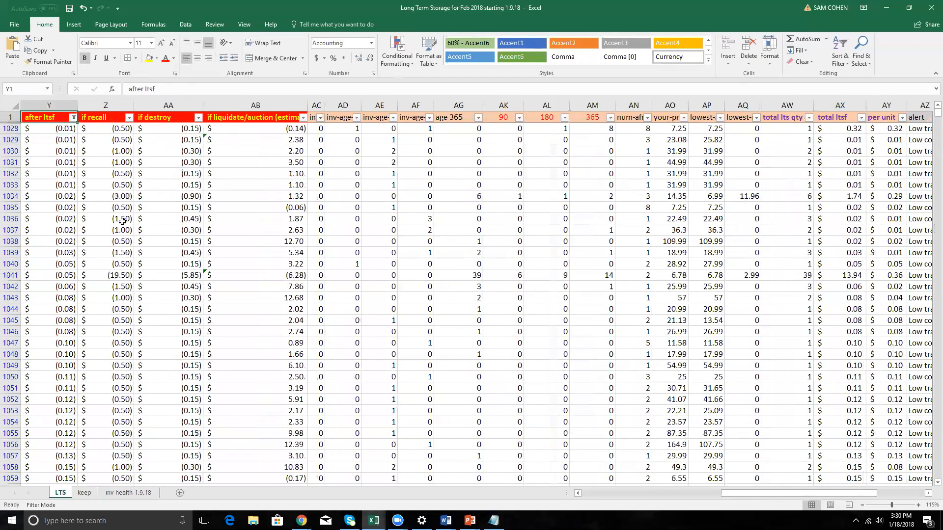
key(Left)
key(Left)
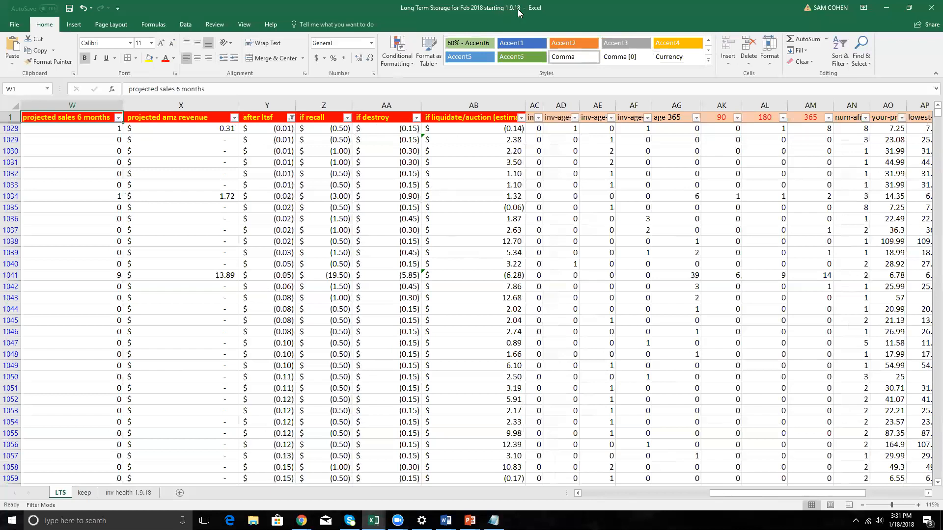
click(331, 117)
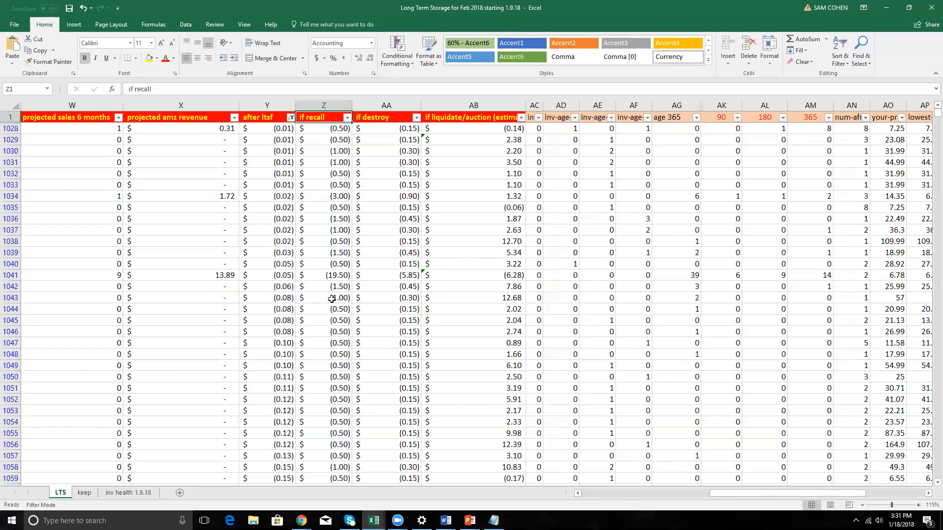
Look back across row 1028 from the after ltsf column to the QTY lookup formula in E1028.
click(284, 170)
key(Up)
key(Up)
key(Up)
key(Up)
key(Left)
key(Left)
key(Left)
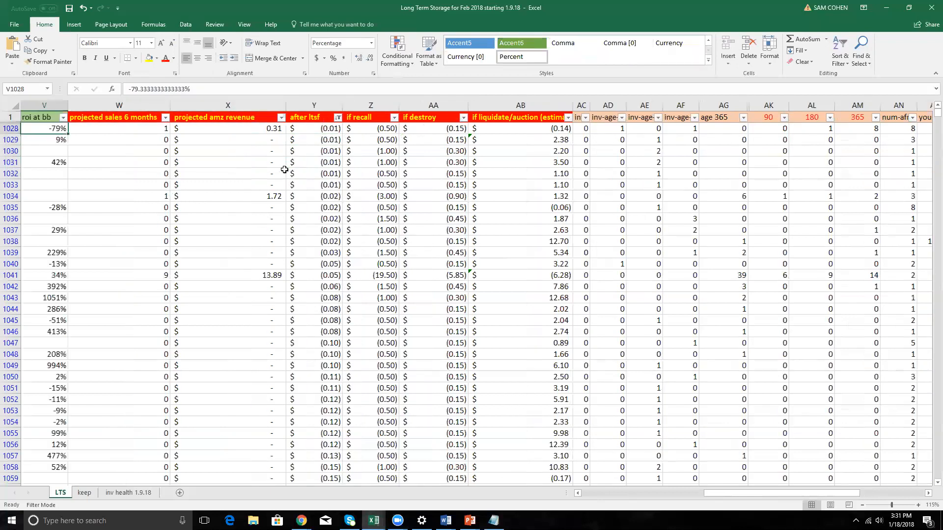
key(Right)
key(Left)
key(Left)
key(Left)
key(Left)
key(Left)
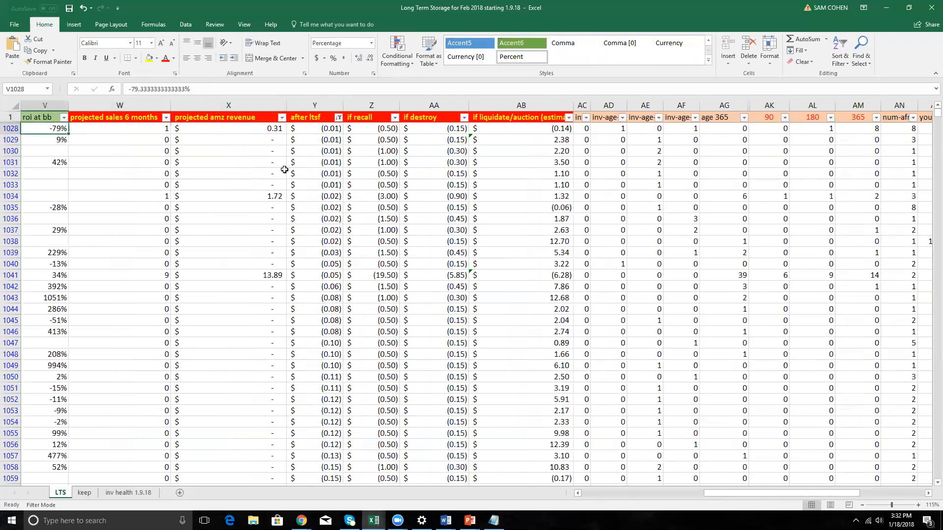
key(Left)
key(Left)
key(Left)
key(Left)
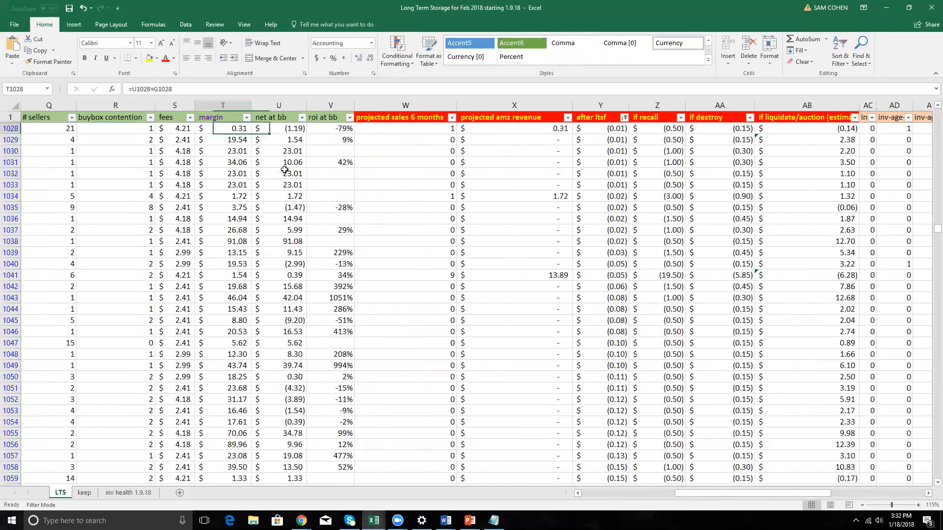
key(Left)
key(Left)
key(Left)
key(Left)
key(Left)
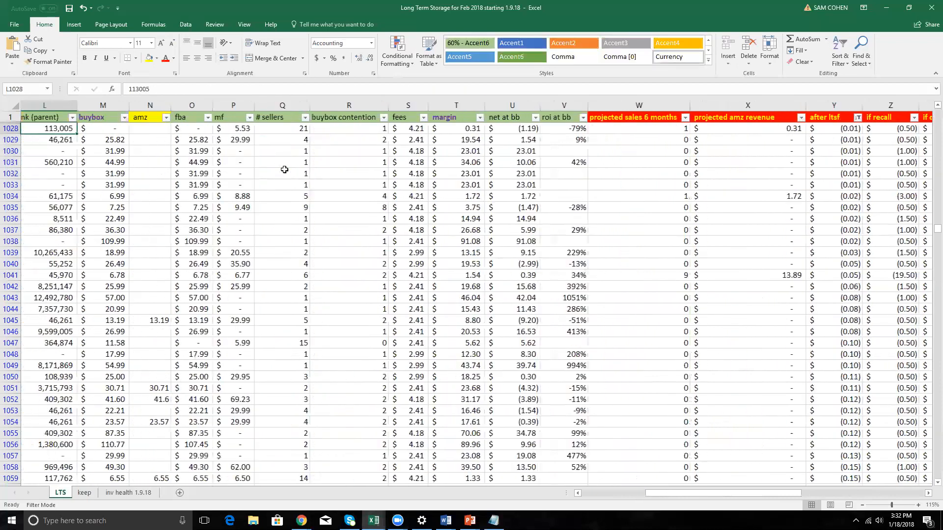
key(Left)
key(Left)
key(Left)
key(Left)
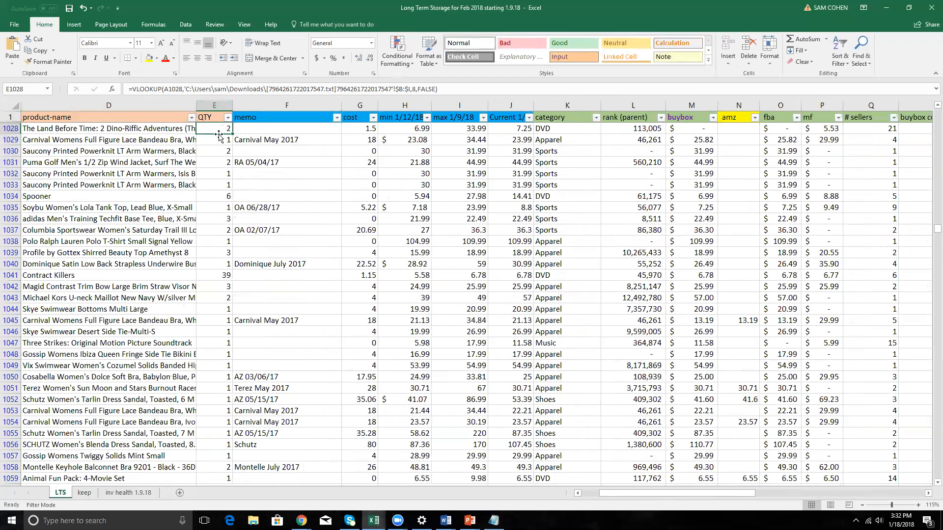
Select the QTY values in E1028:E1038 and check the projection and removal option columns for the same rows.
drag(221, 130, 213, 241)
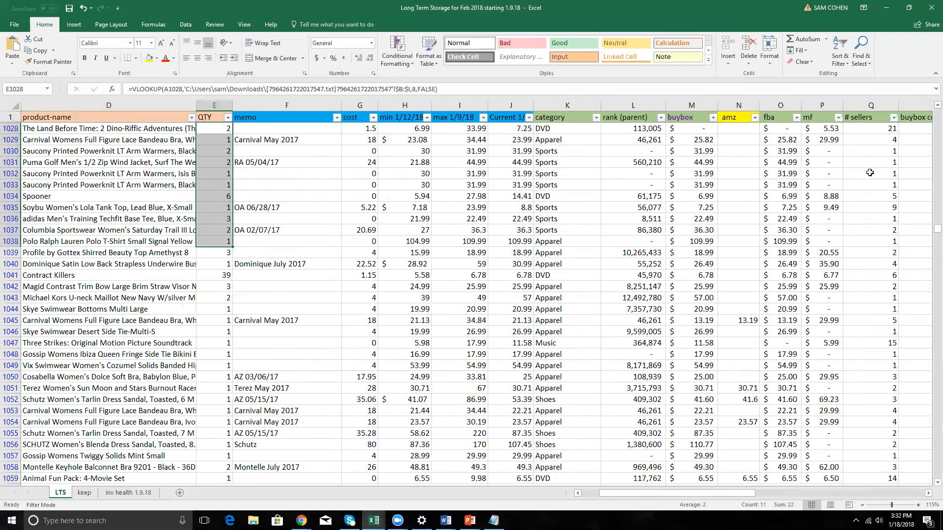
drag(731, 498, 811, 493)
scroll(808, 186, right, 3)
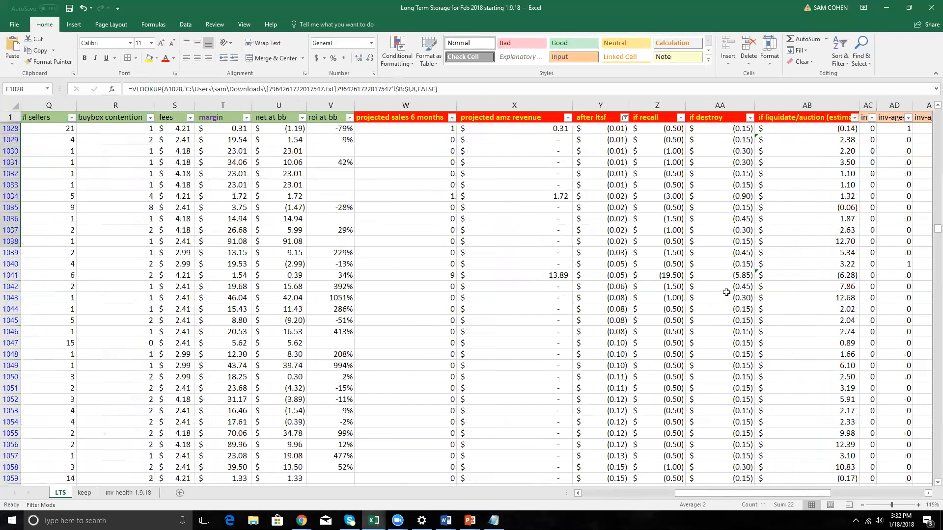
drag(731, 492, 484, 240)
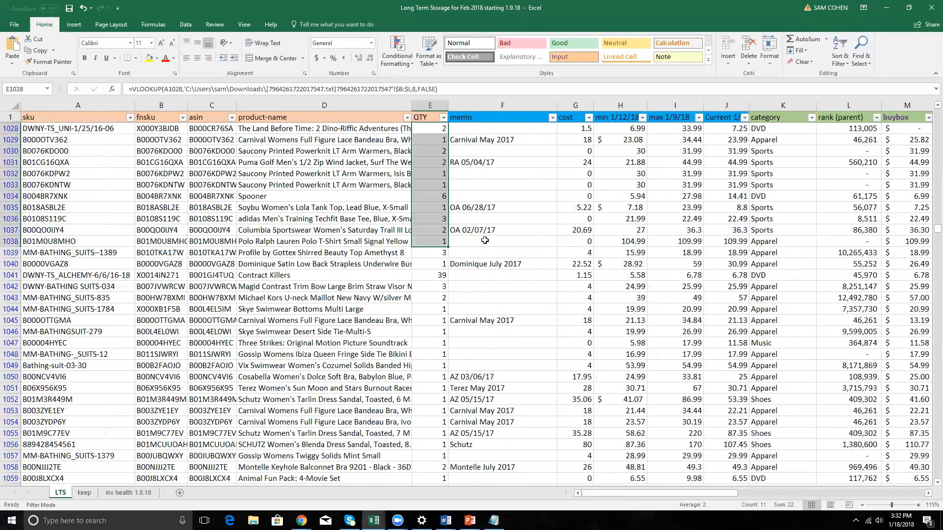
Replace the QTY lookup in E1028 with the sample error text #/NA.
click(432, 129)
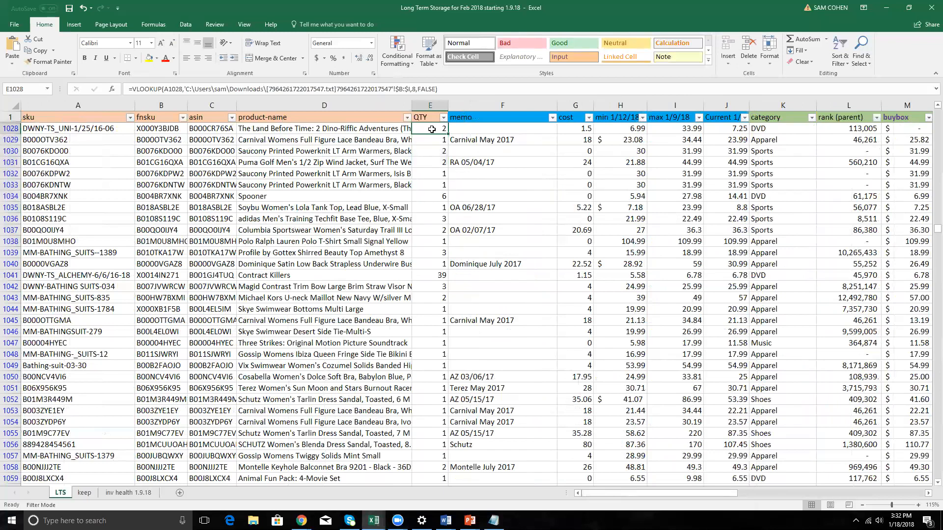
text(#/NA)
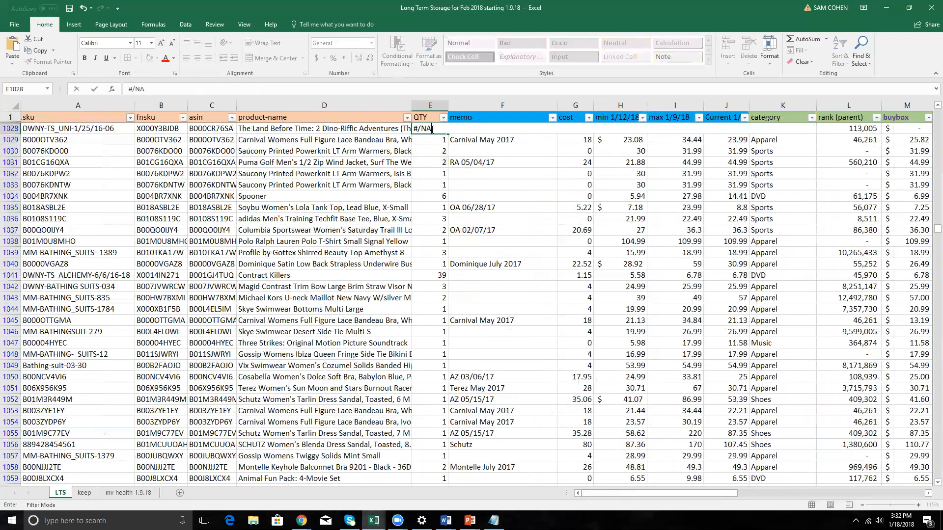
key(Return)
click(432, 129)
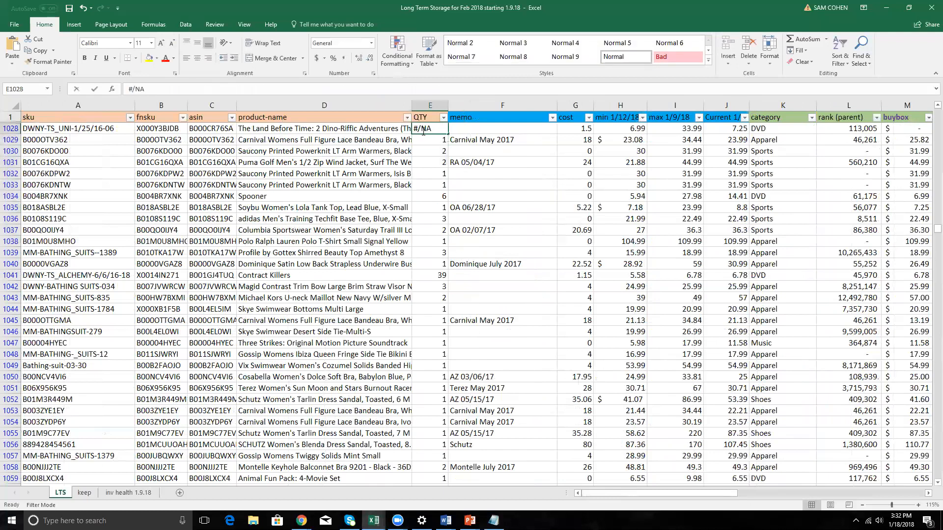
double_click(422, 131)
key(BackSpace)
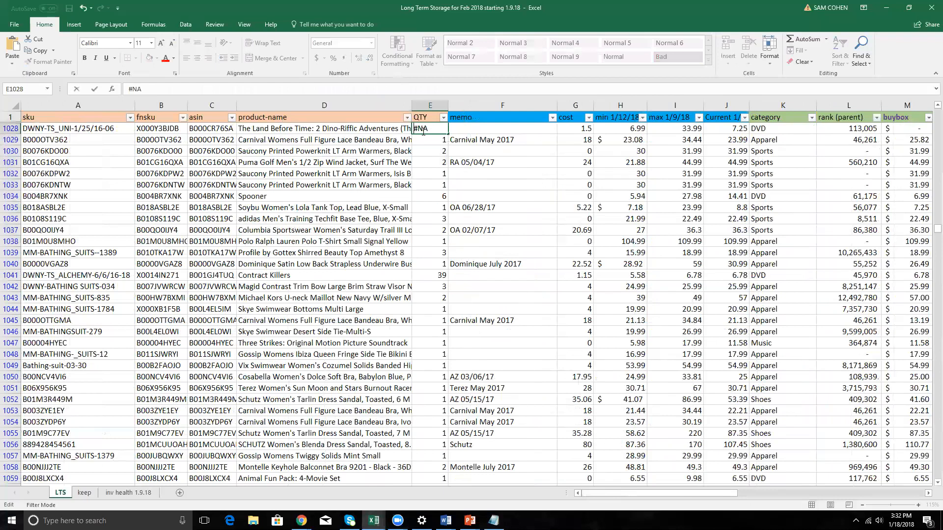
text(/)
key(Return)
Correct the sample error in E1028 to read #N/A.
click(880, 4)
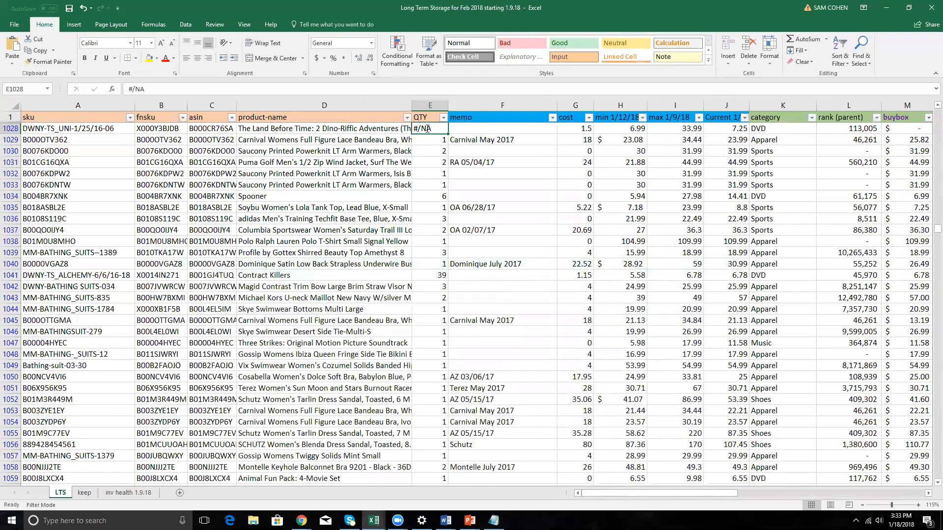
double_click(428, 128)
text(/)
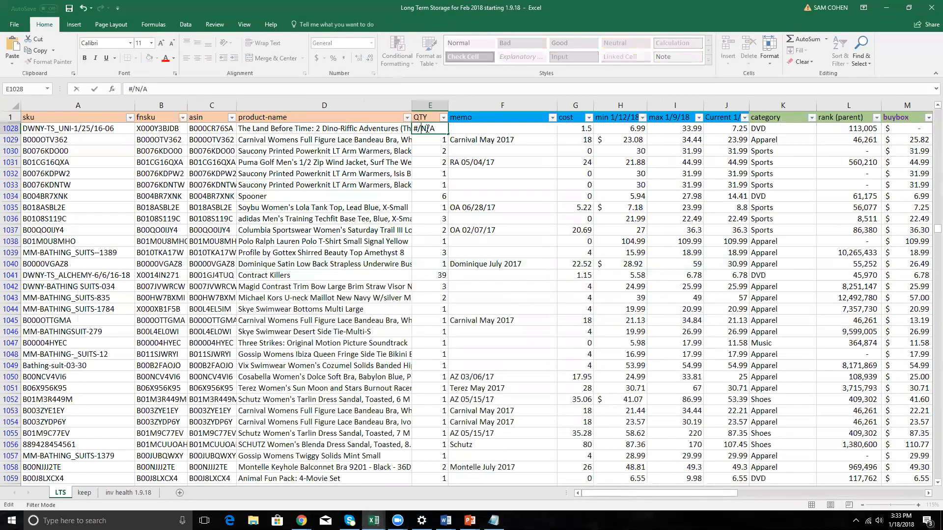
key(Return)
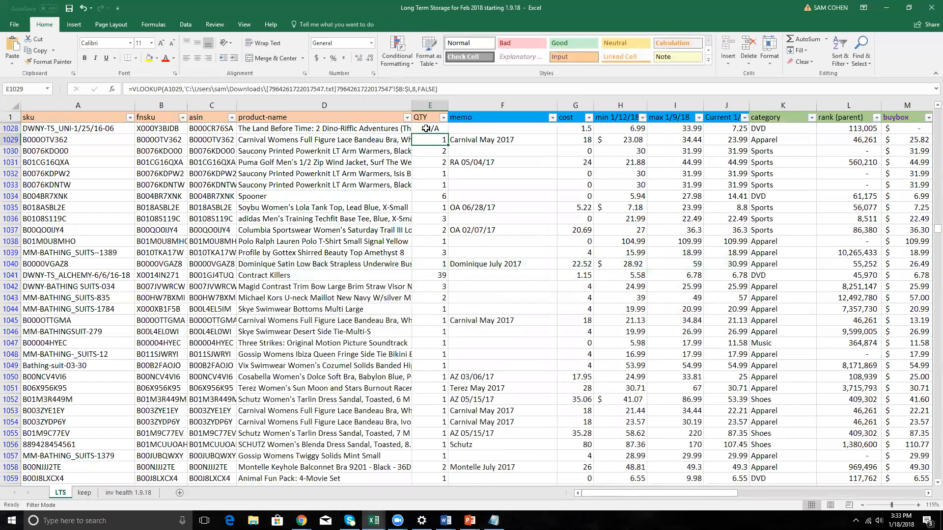
click(426, 128)
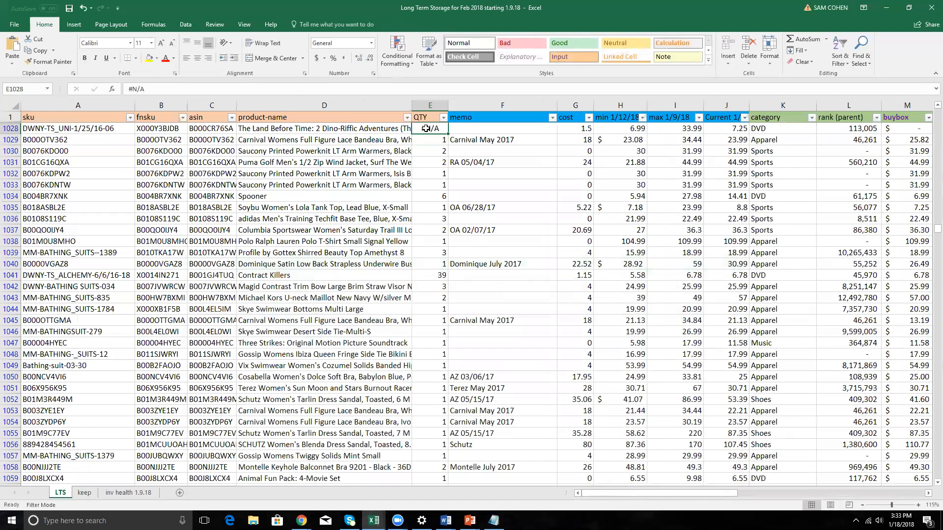
Restore the QTY lookup formula in E1028 and minimize the Inventory_Scan_Sheet workbook.
double_click(427, 128)
click(889, 8)
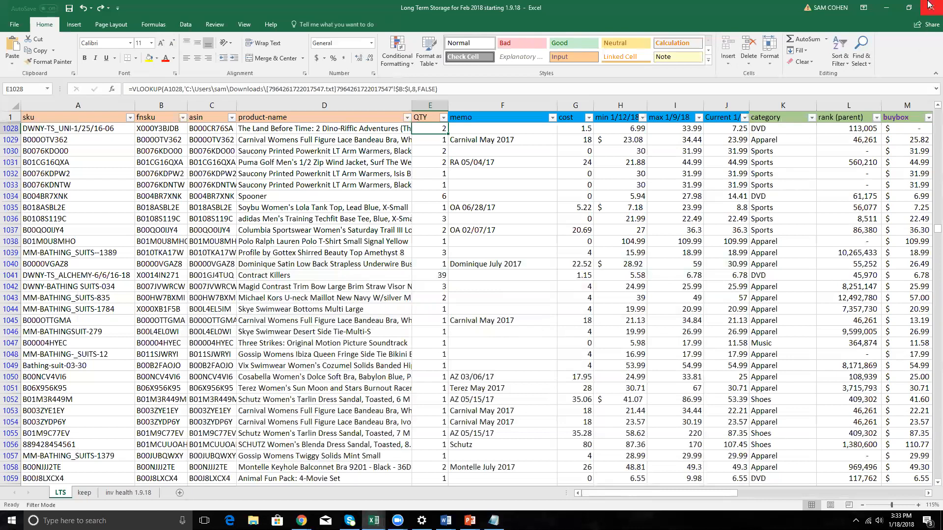
click(471, 68)
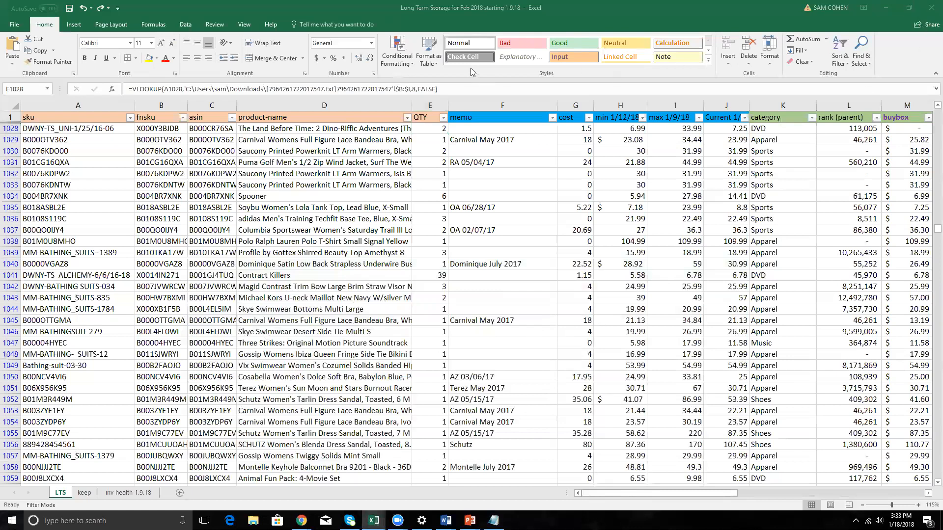